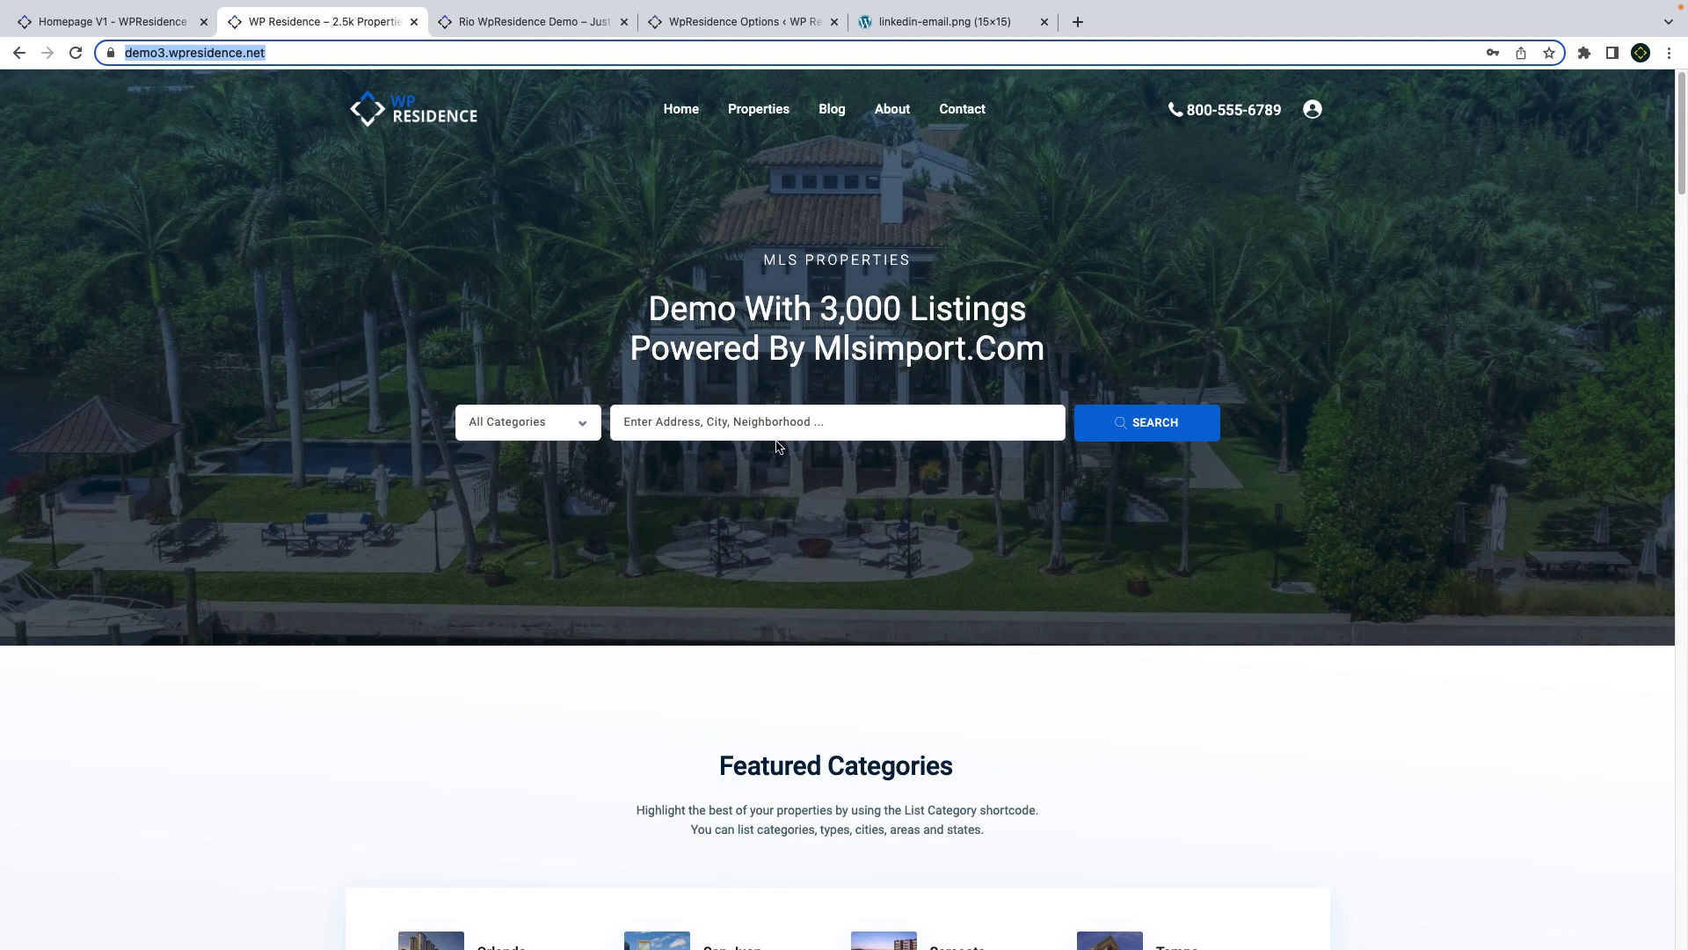
- Browse the MLS demo homepage past Featured Categories and MLS Imported Properties, then switch to the Rio demo
scroll(779, 448, "down", 5)
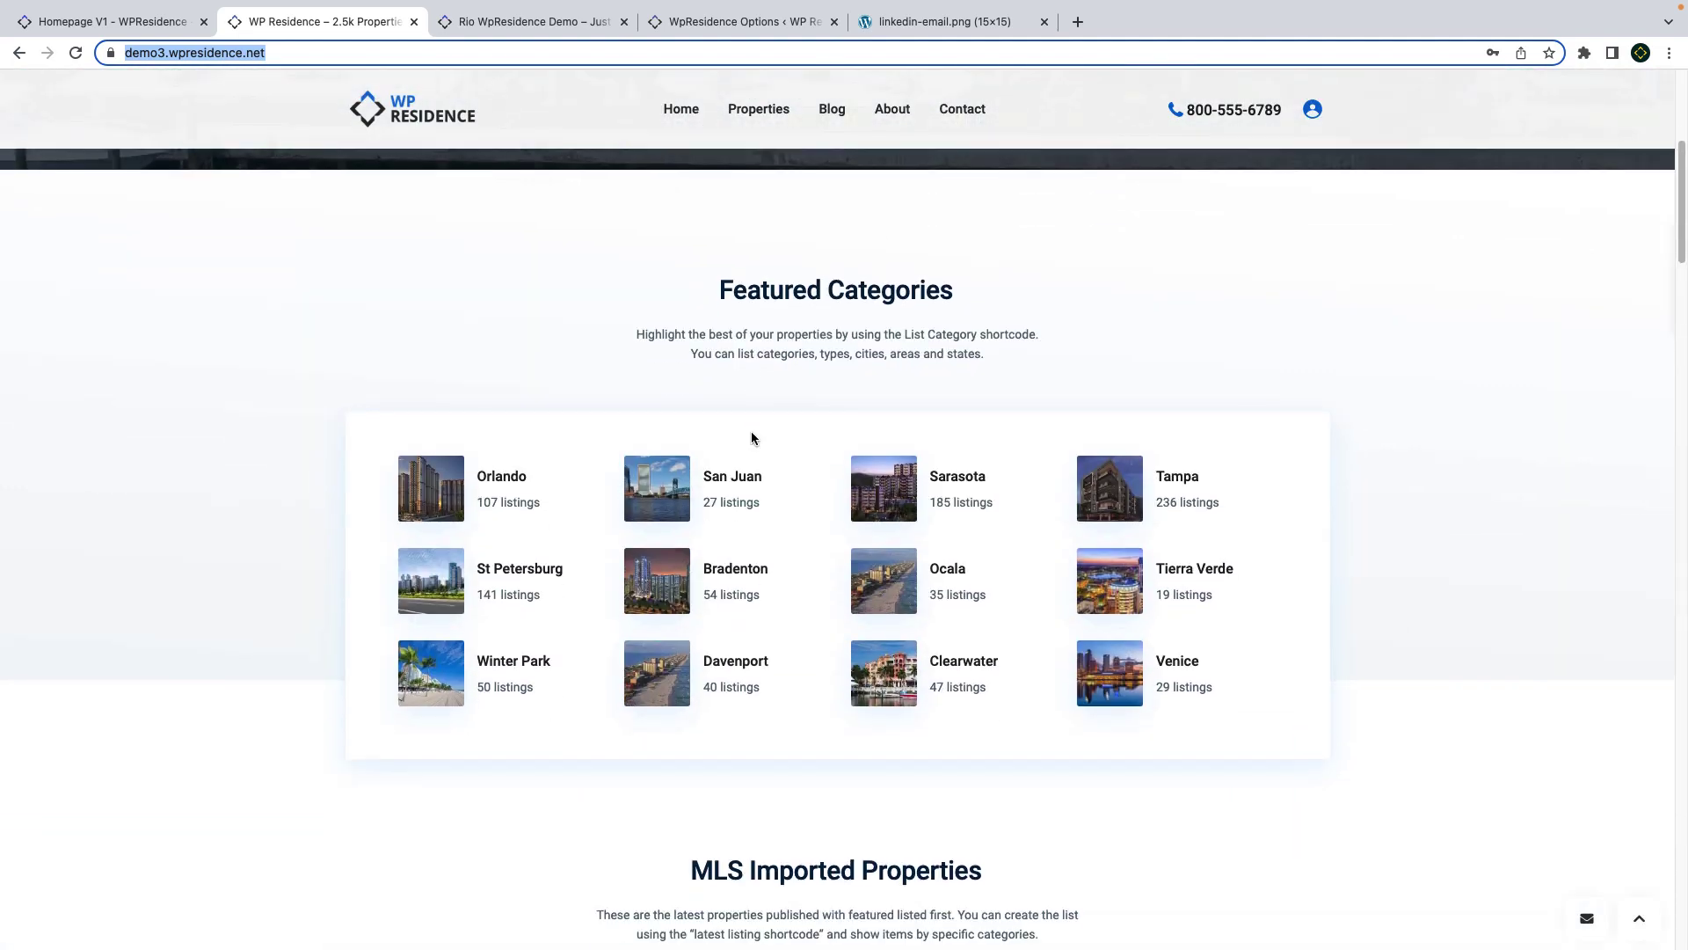
scroll(752, 437, "down", 4)
scroll(730, 431, "down", 5)
key("ctrl+Tab")
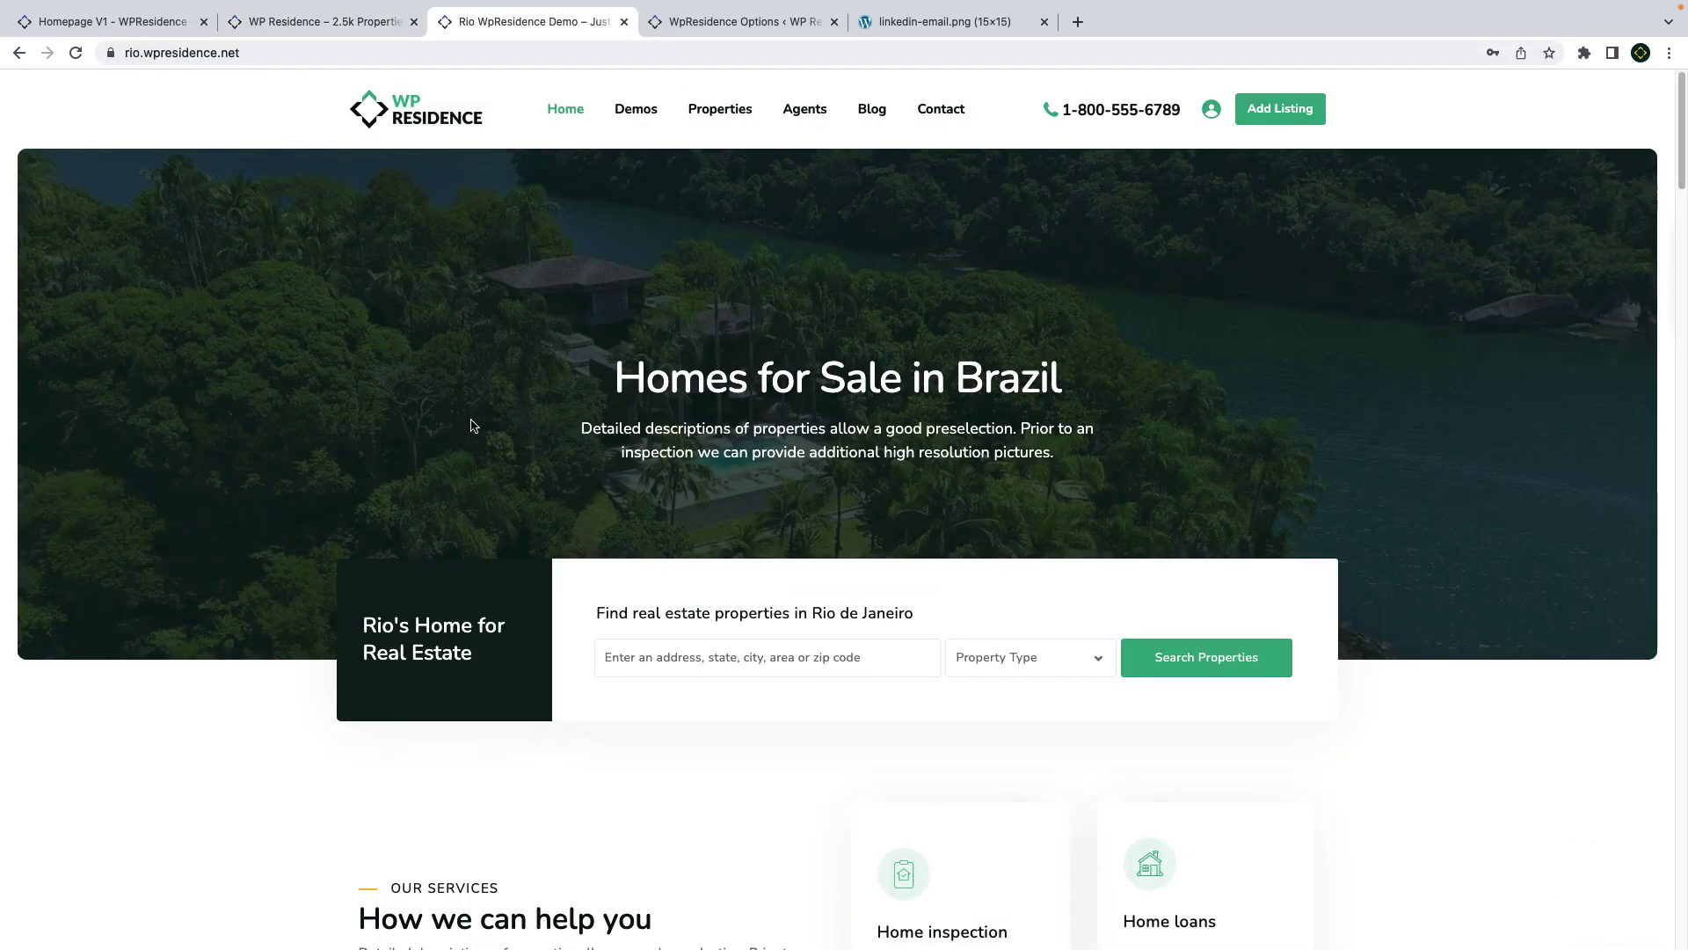
- Scroll the Rio homepage to Newest Properties and open the Cement Factory for Rent listing
scroll(473, 426, "down", 8)
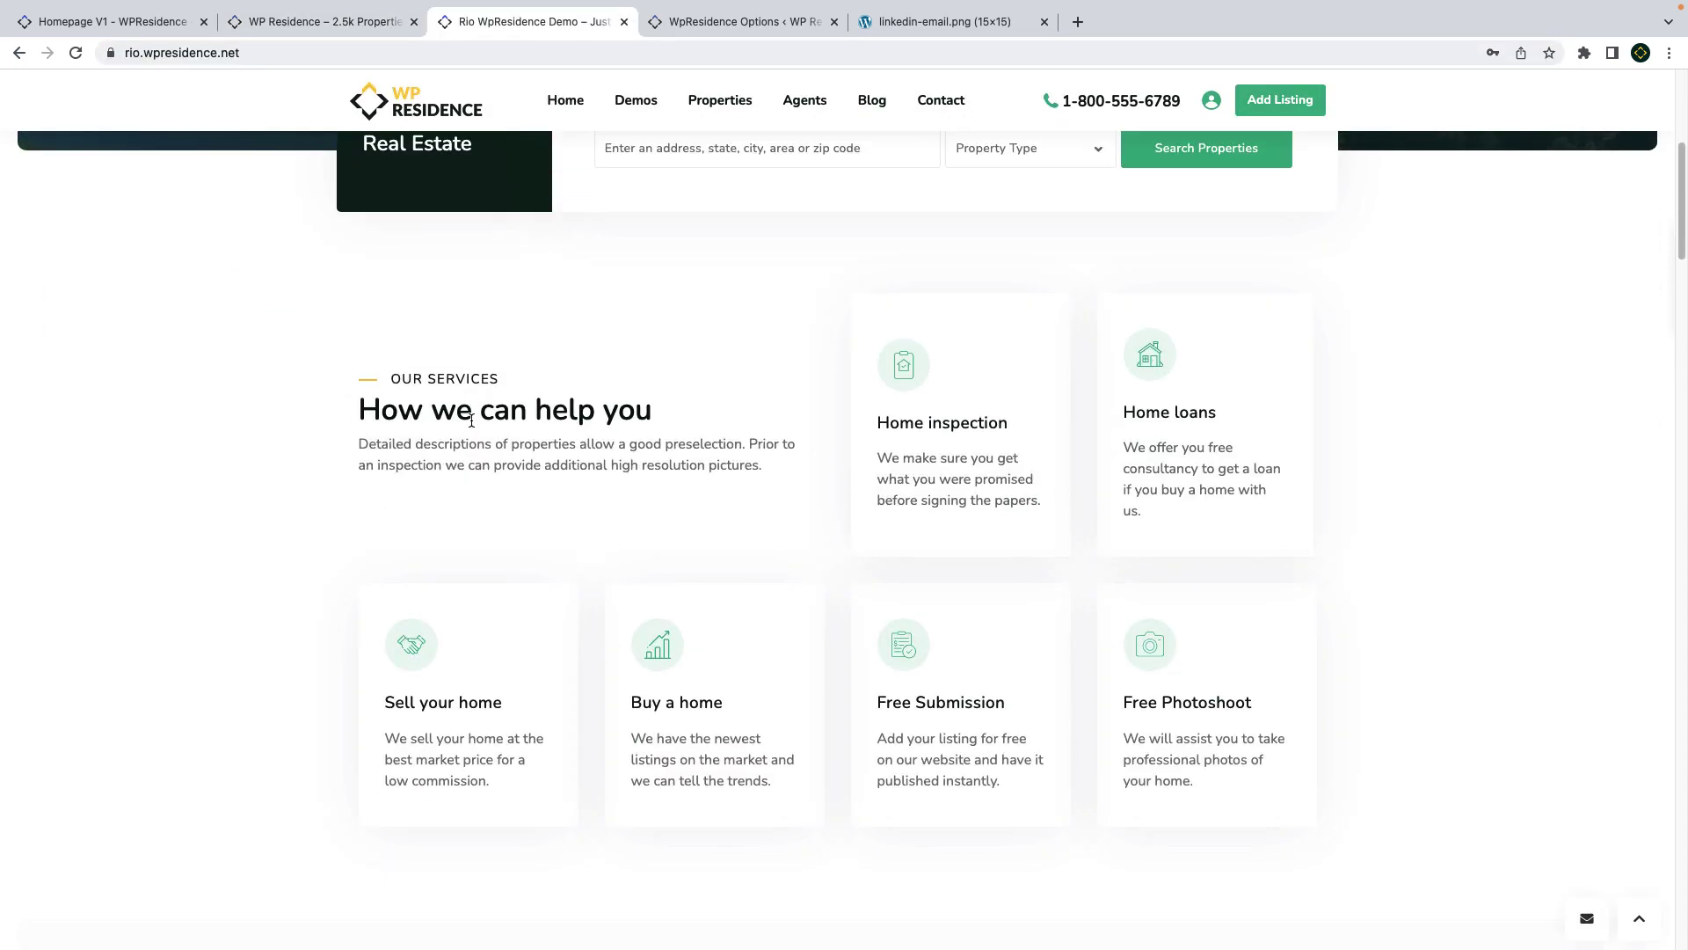
scroll(471, 426, "down", 7)
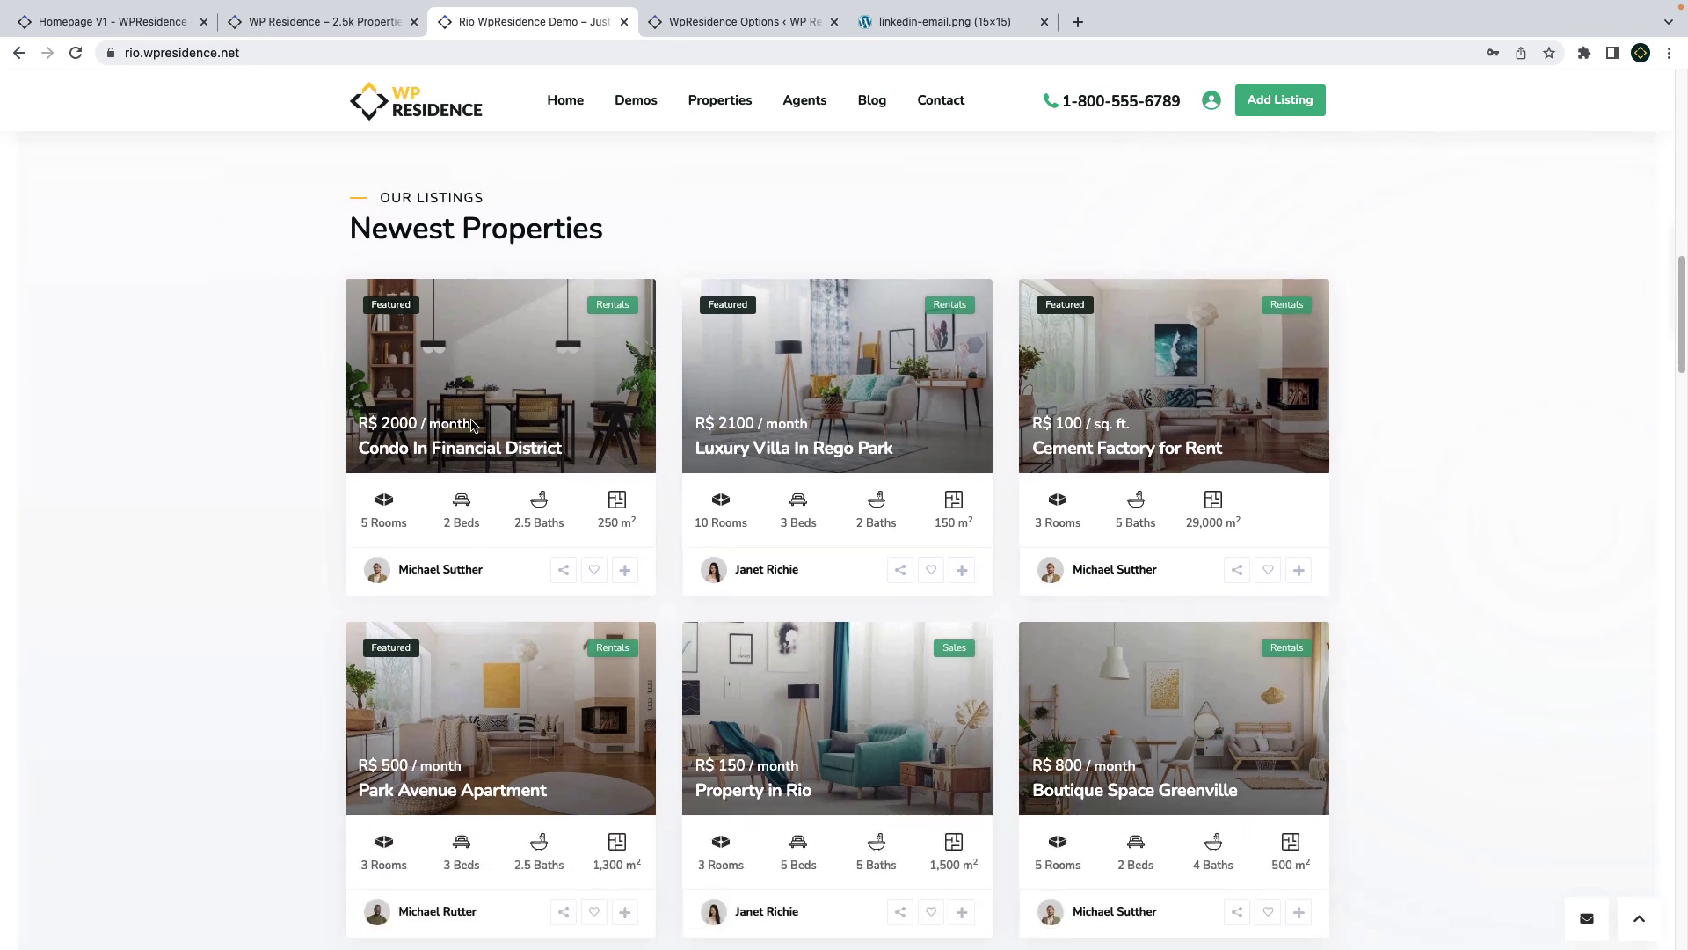
scroll(472, 425, "down", 2)
left_click(1170, 351)
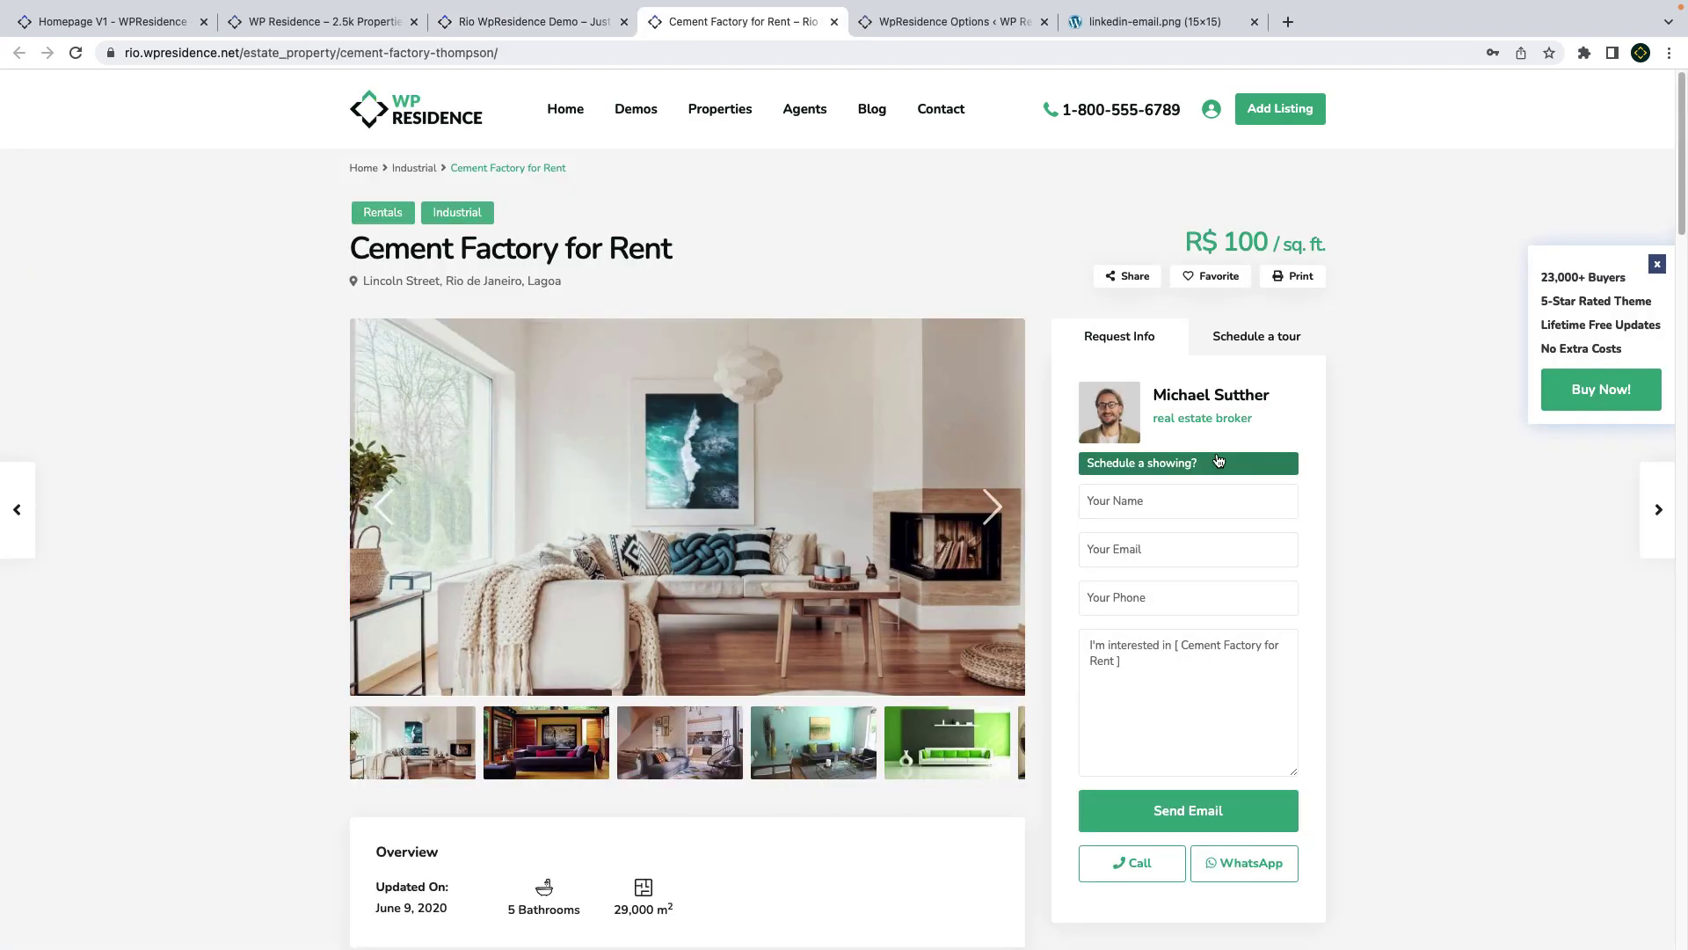
- Show the listing's Schedule a tour form in the sidebar
left_click(1266, 336)
scroll(1127, 514, "down", 2)
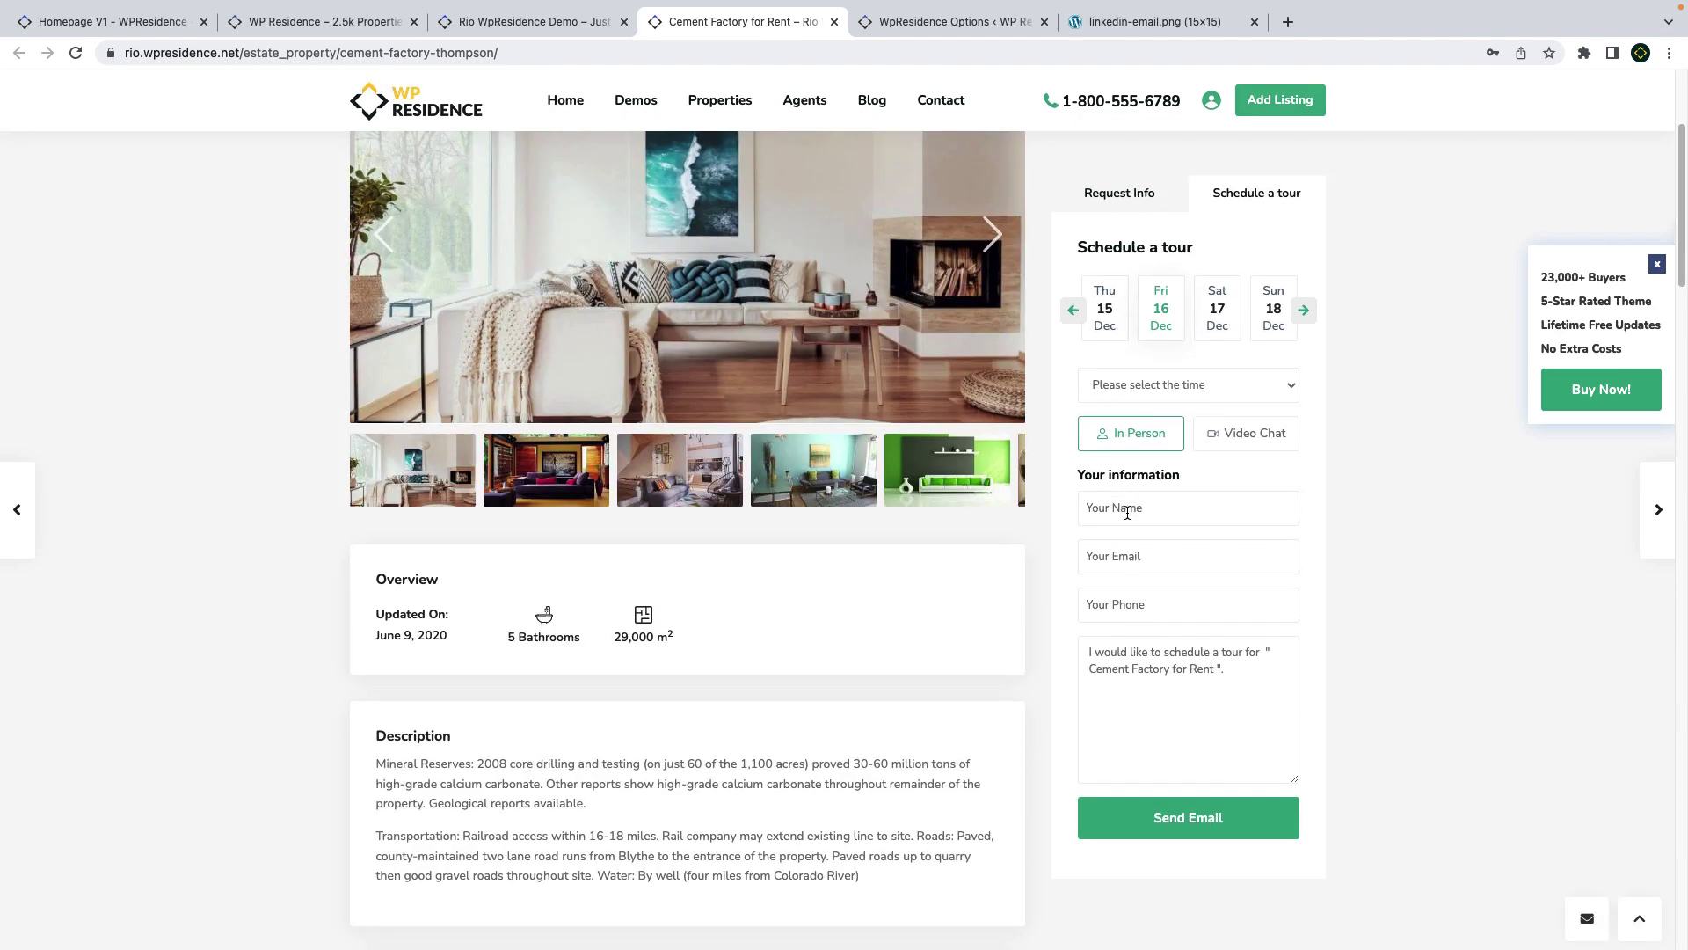
scroll(1129, 512, "up", 3)
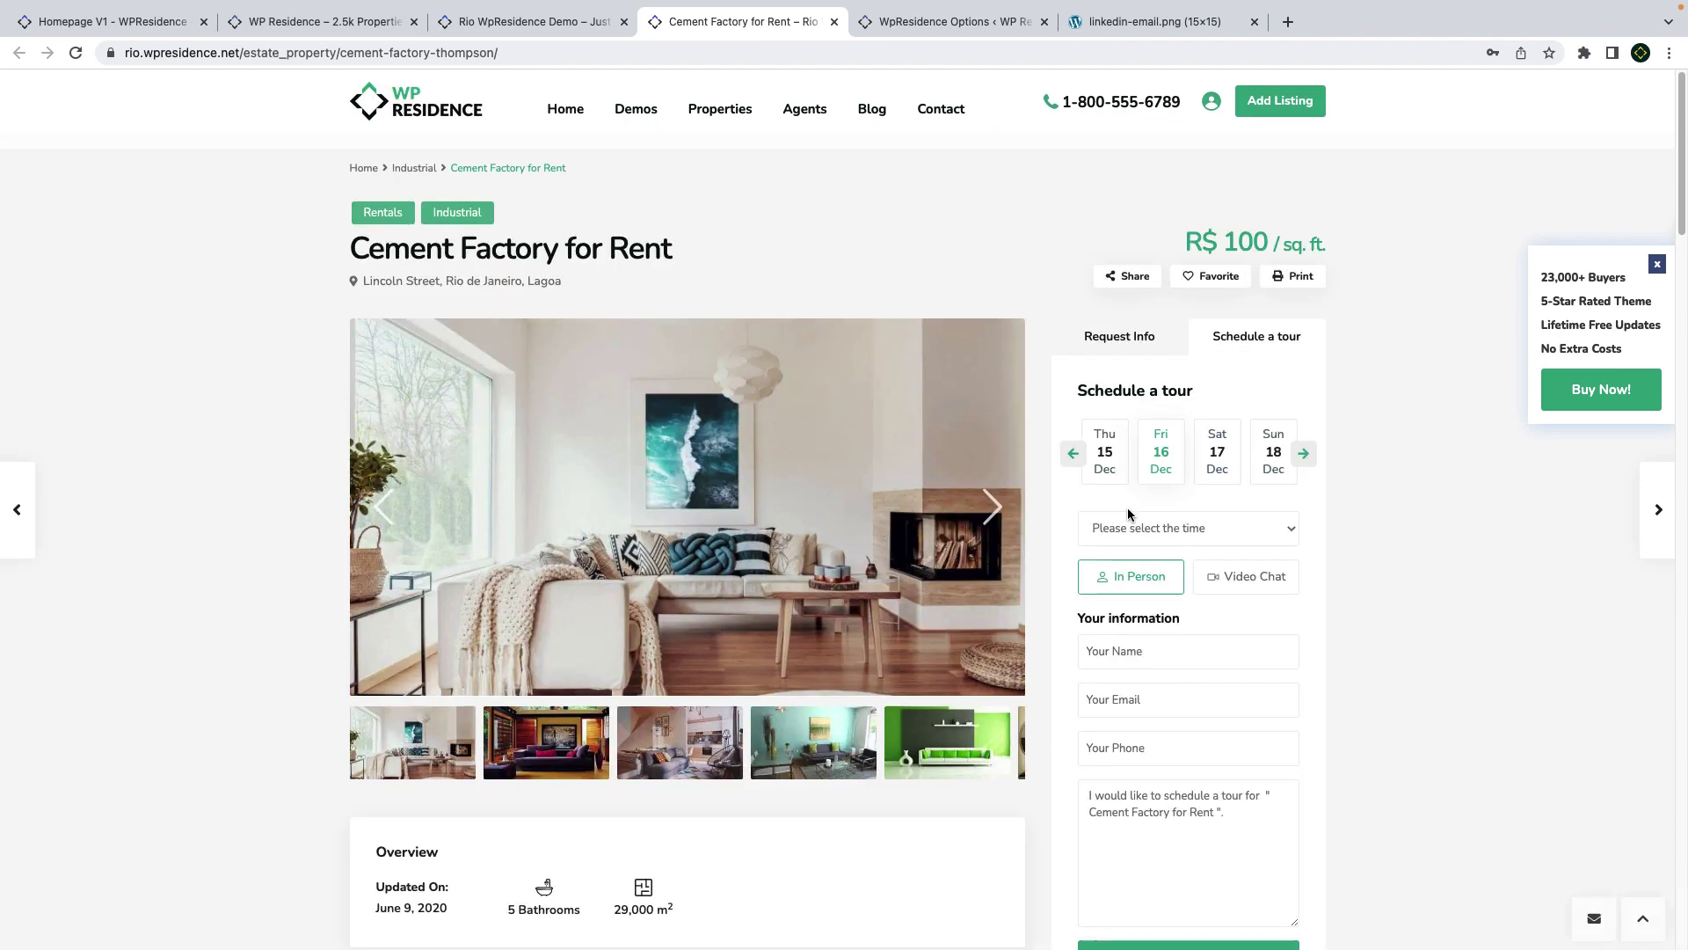
- In WpResidence Options, toggle the email format to plain text and back to html
left_click(982, 21)
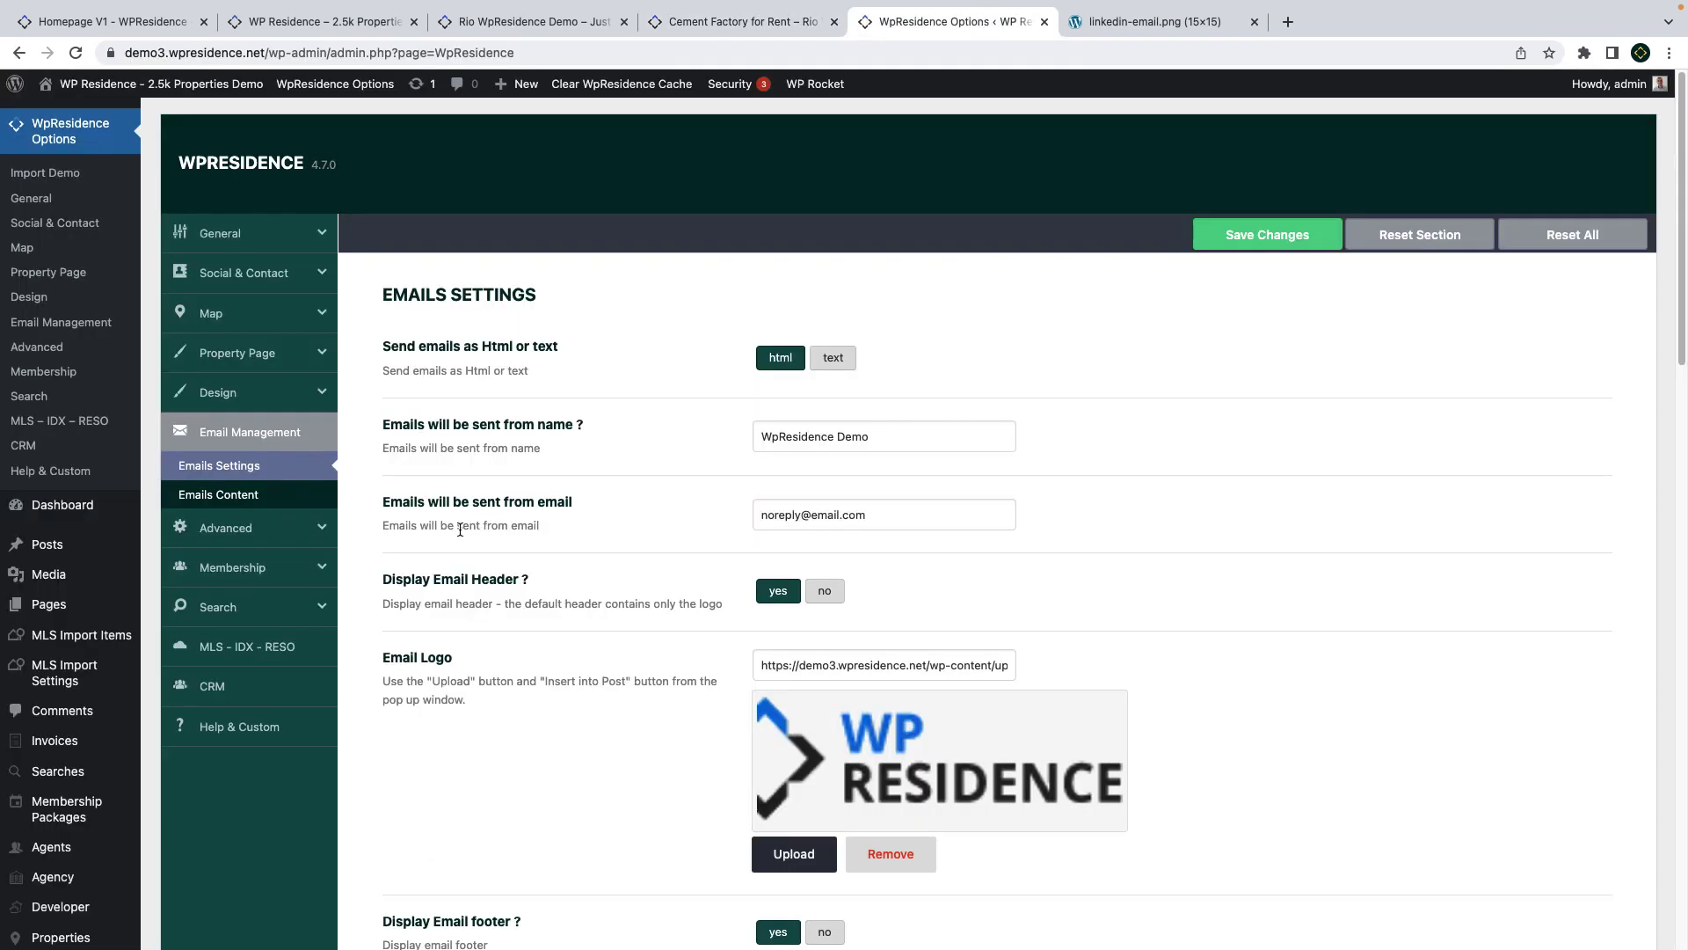
left_click(824, 368)
left_click(774, 362)
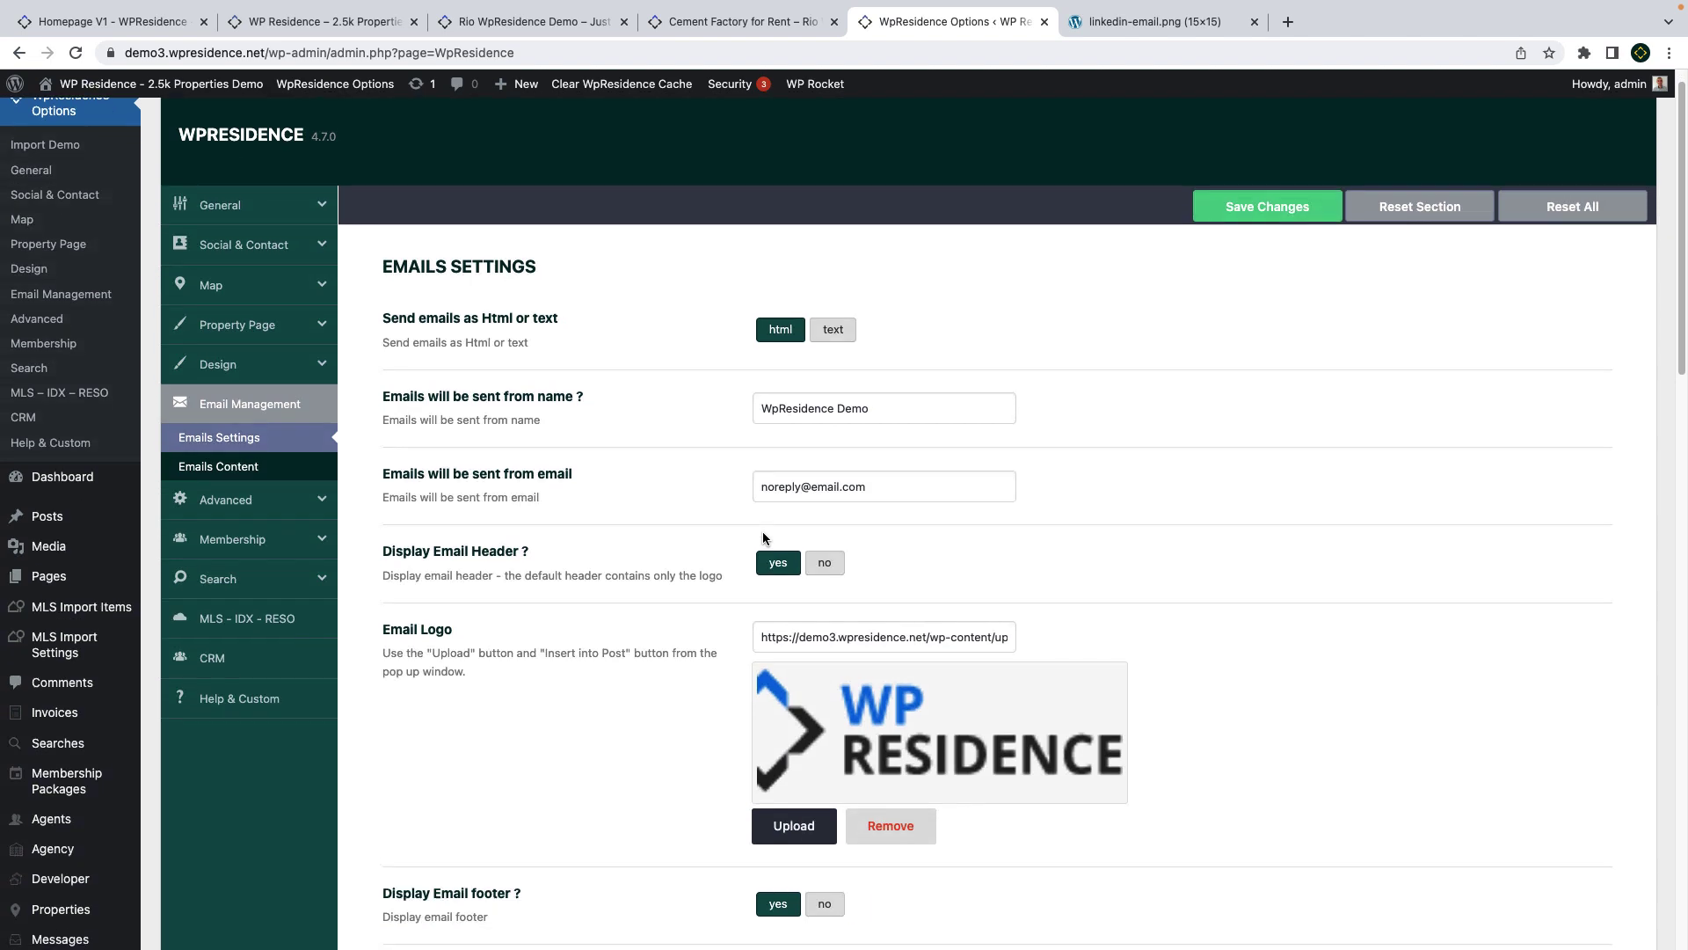
- Check the 2.5k properties demo, then toggle short style prices on and off in Price & Currency
key("super+2")
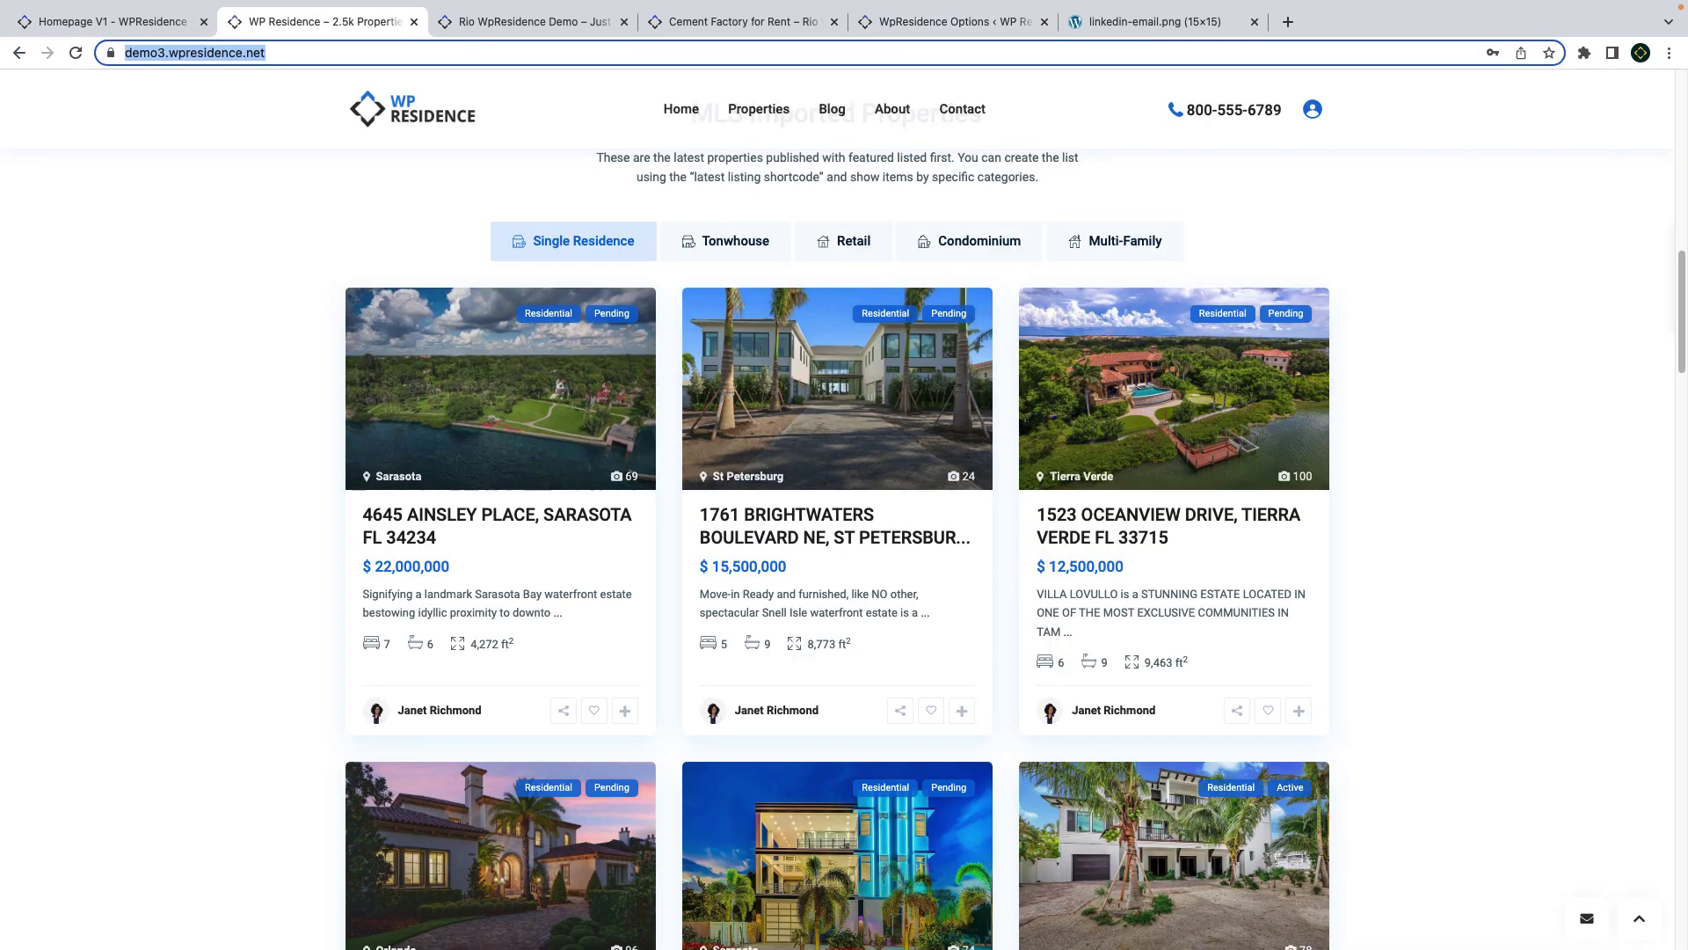
left_click(959, 31)
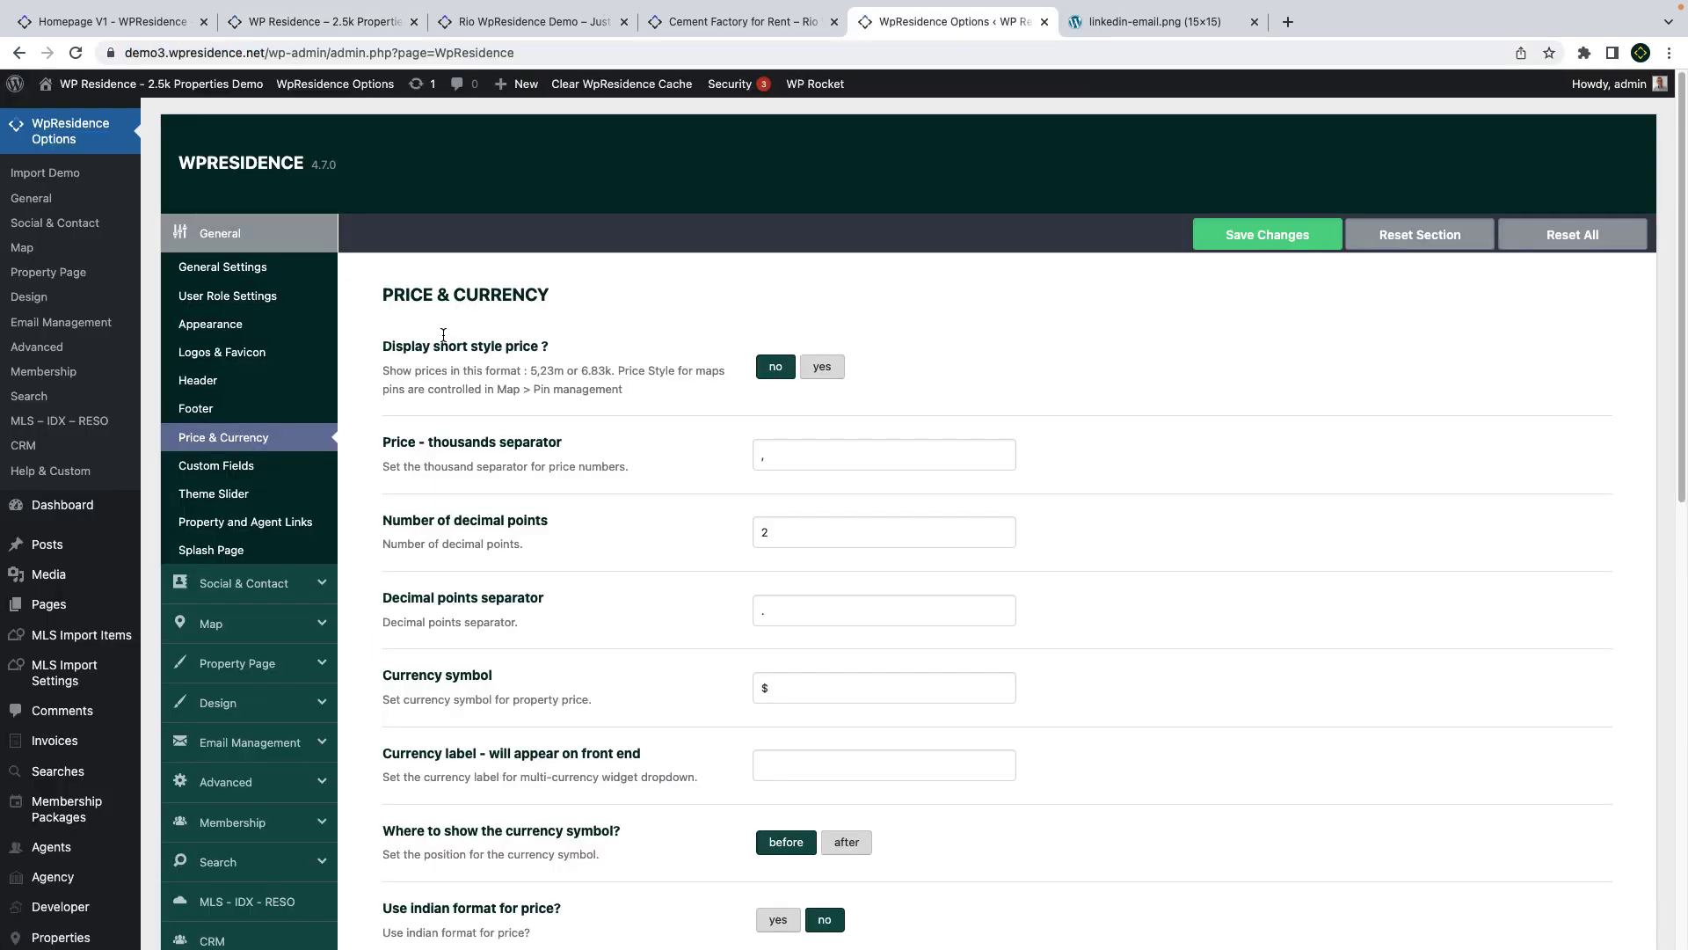
left_click(839, 374)
left_click(767, 368)
scroll(802, 528, "down", 4)
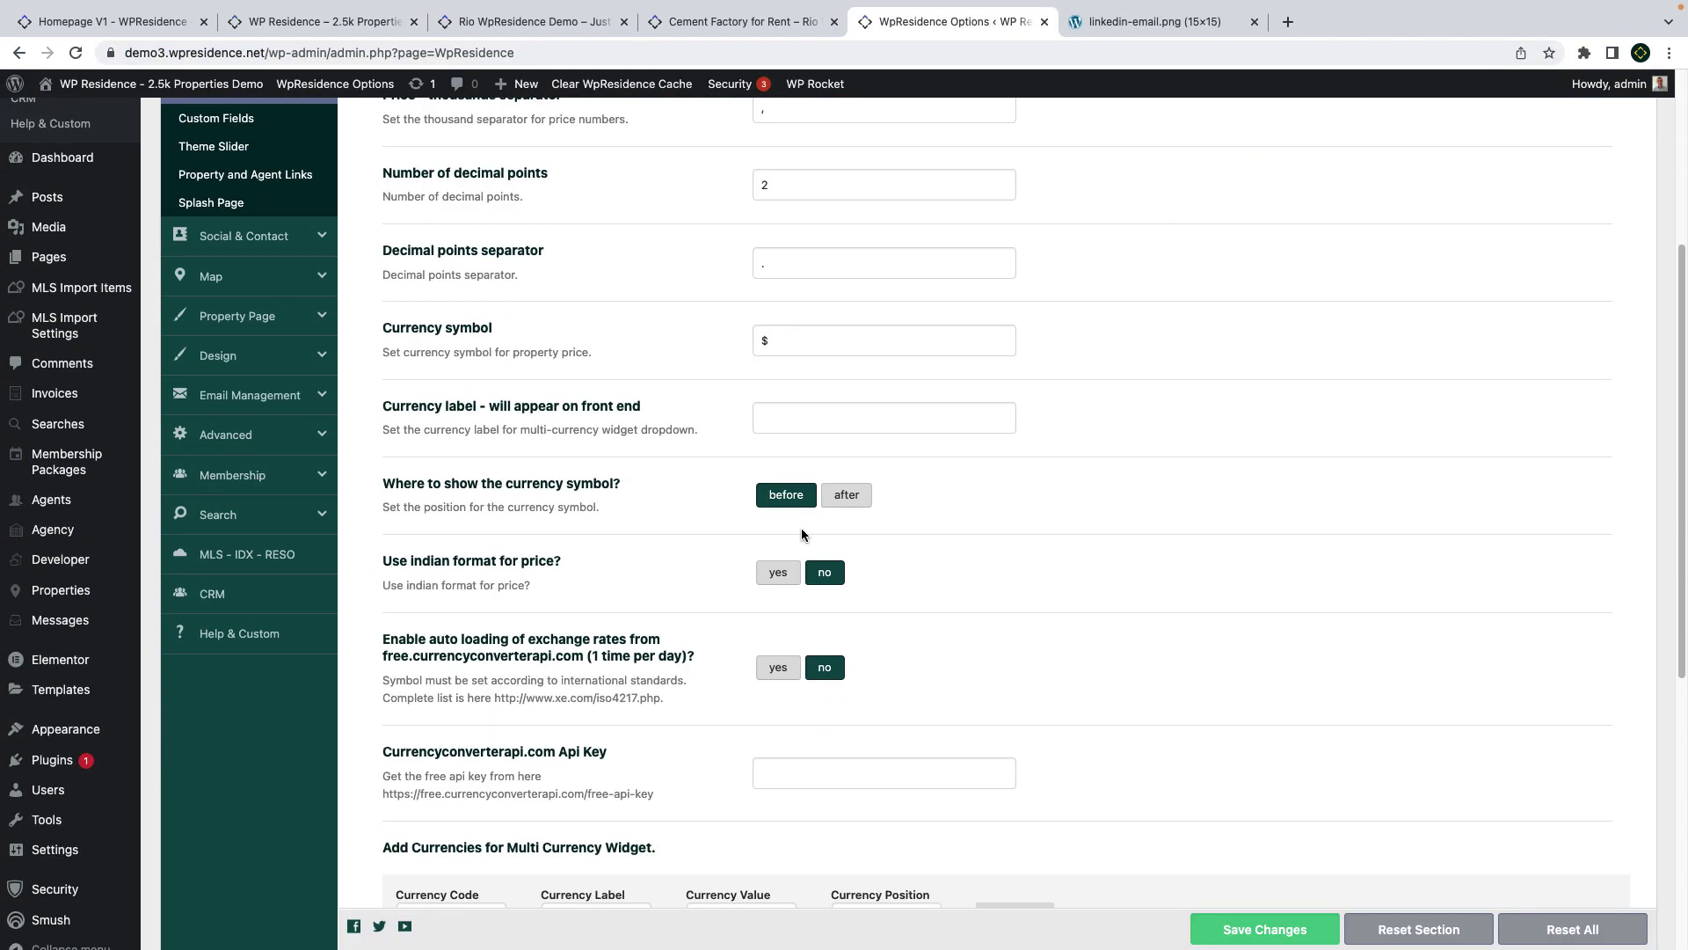
- On the Rio demo, highlight the 16K short-format price
left_click(534, 26)
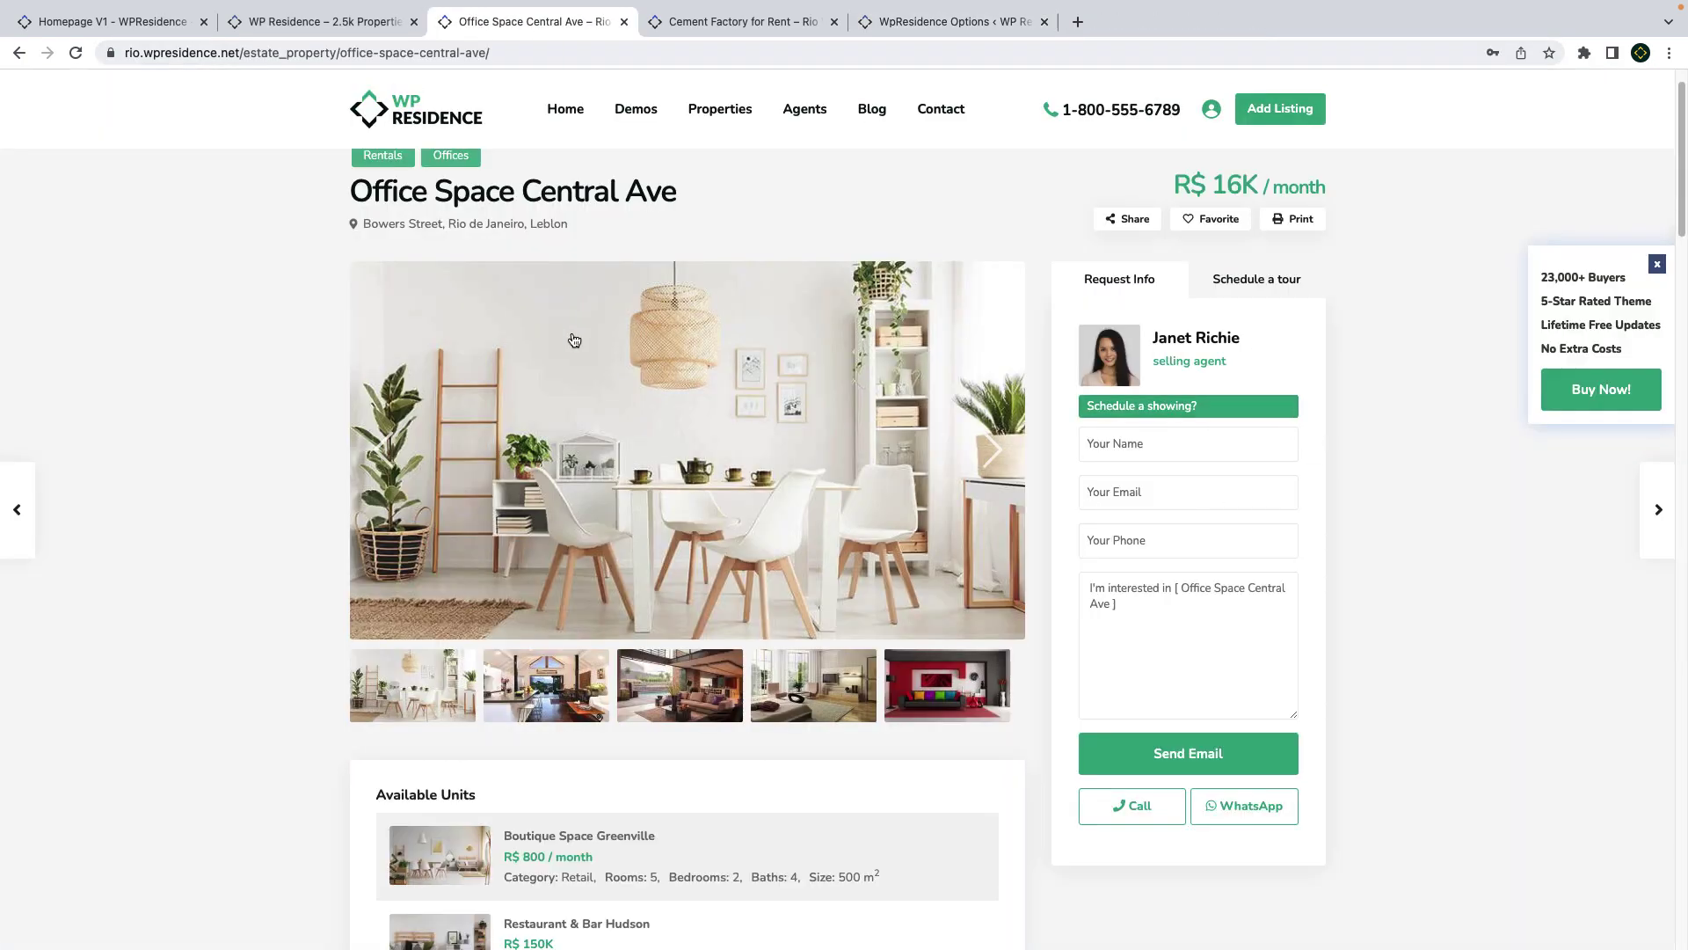
scroll(575, 337, "up", 1)
double_click(1235, 242)
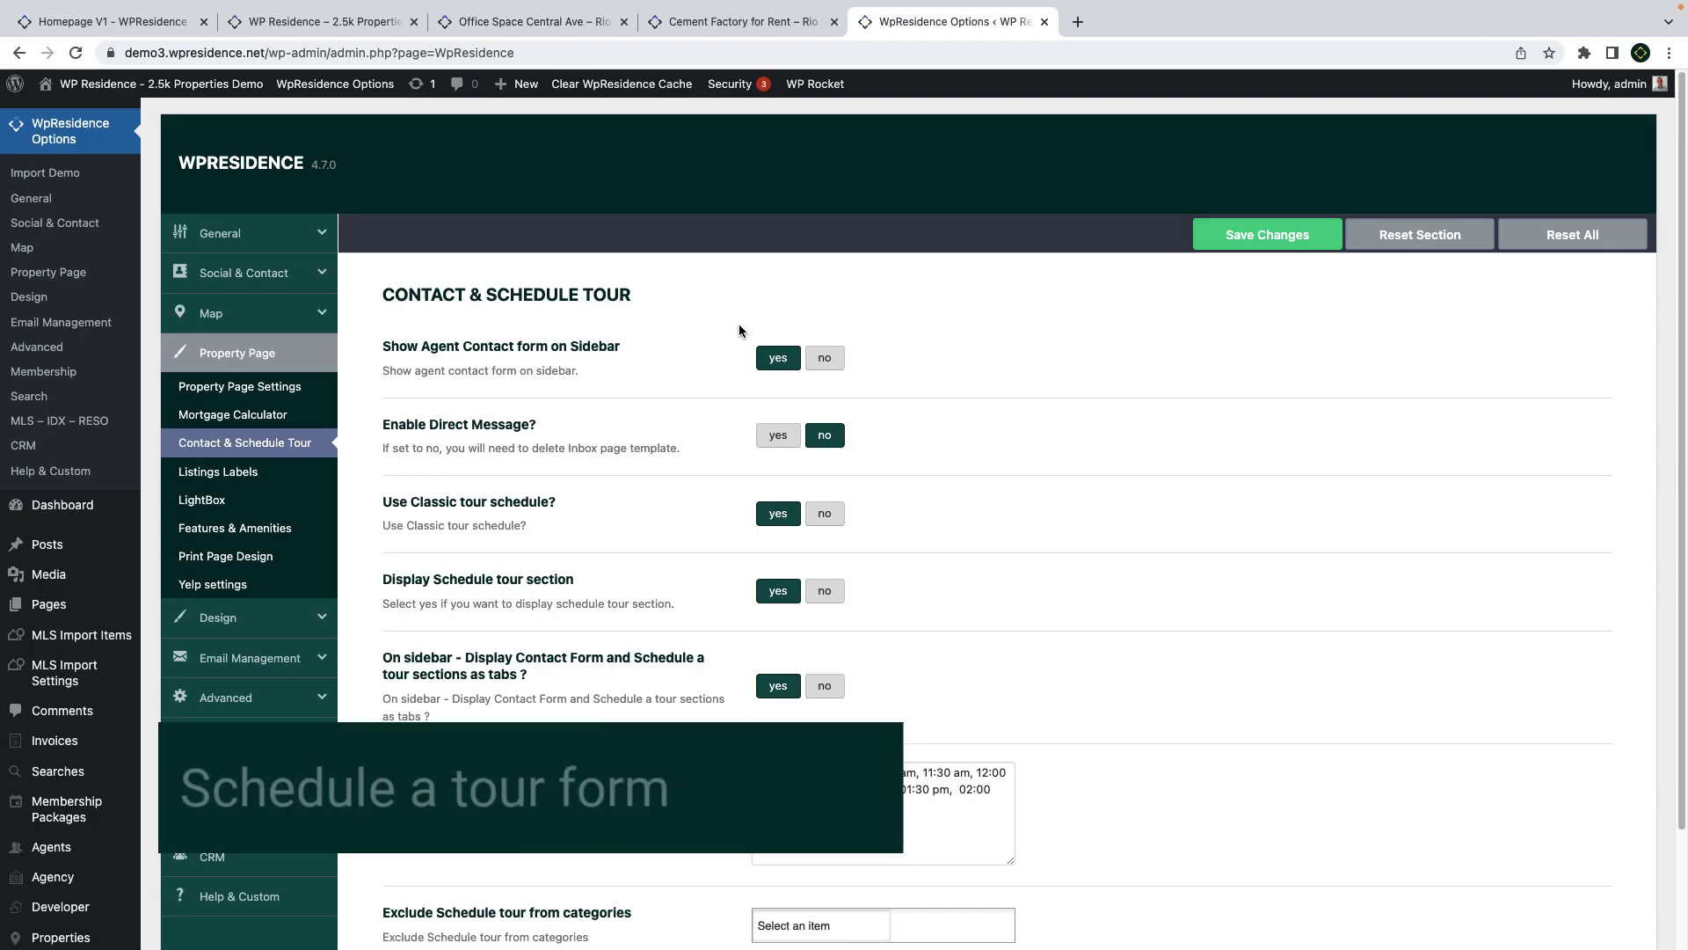
left_click(263, 445)
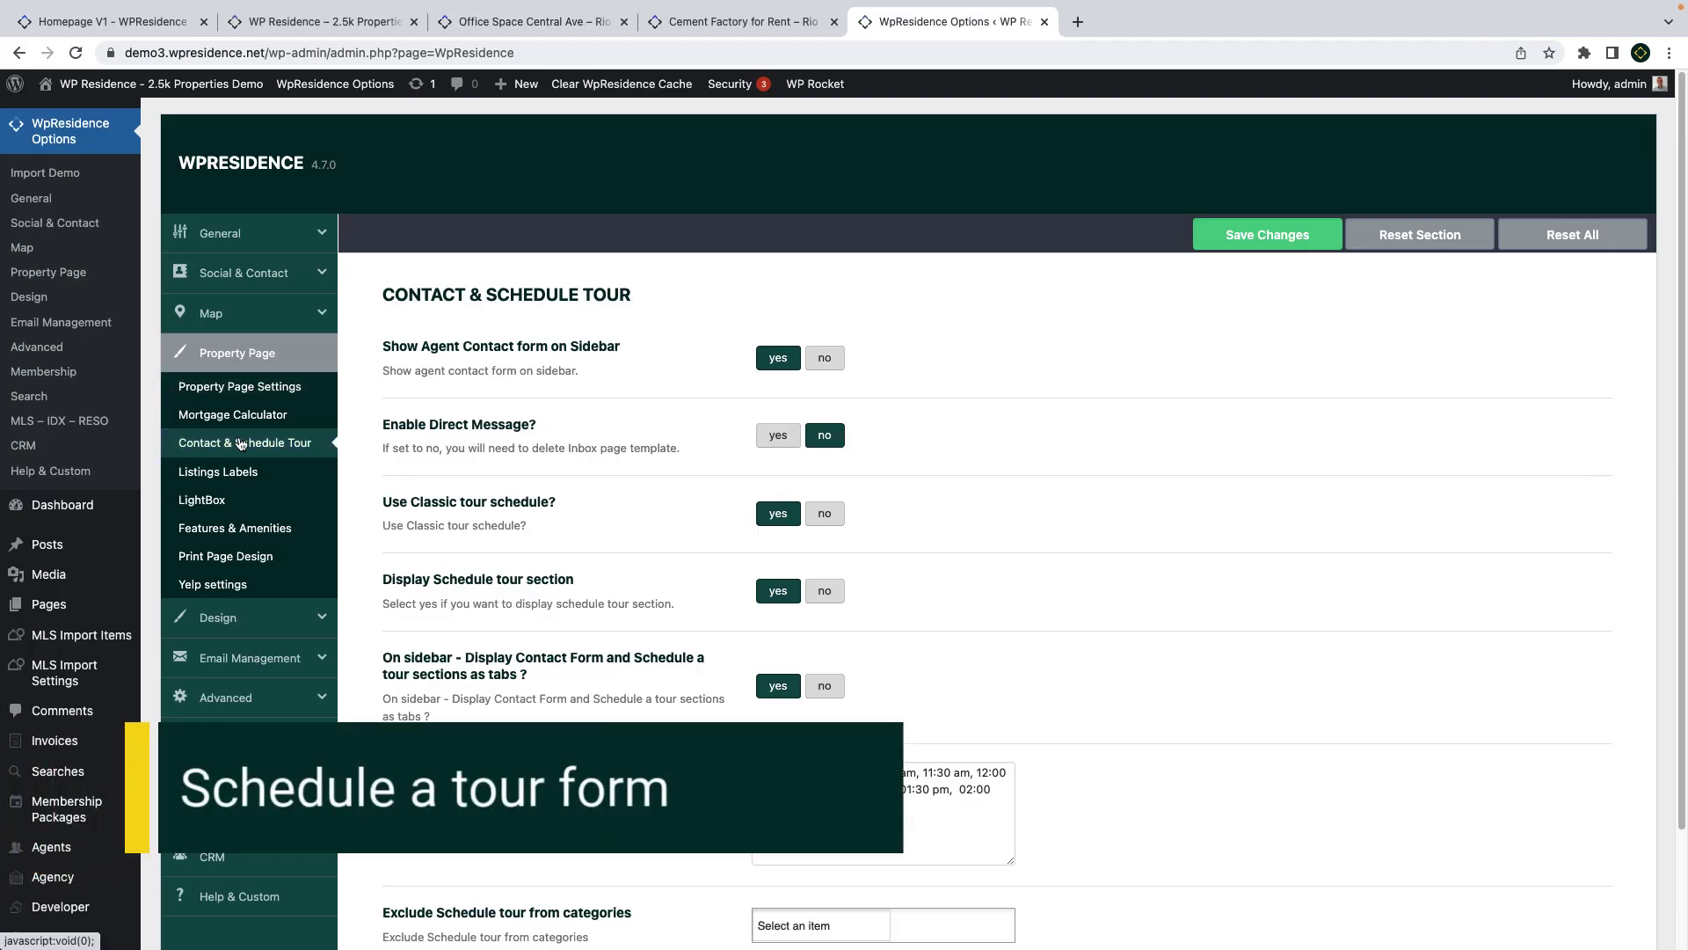
scroll(777, 444, "down", 2)
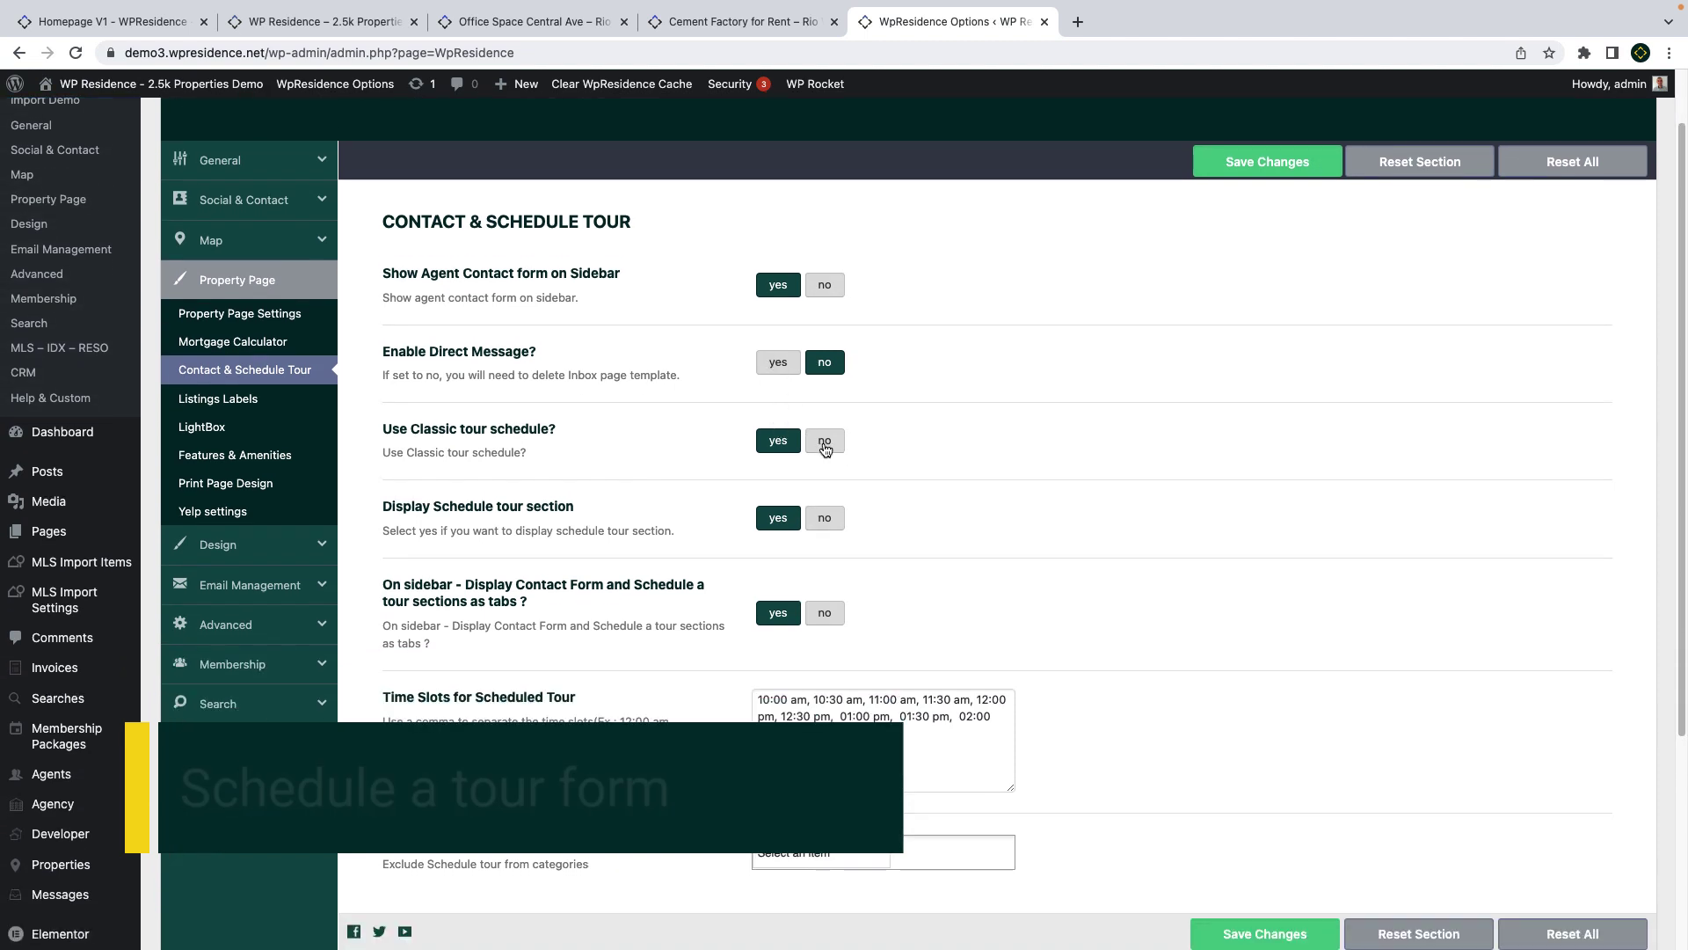
scroll(823, 447, "down", 1)
scroll(824, 449, "down", 3)
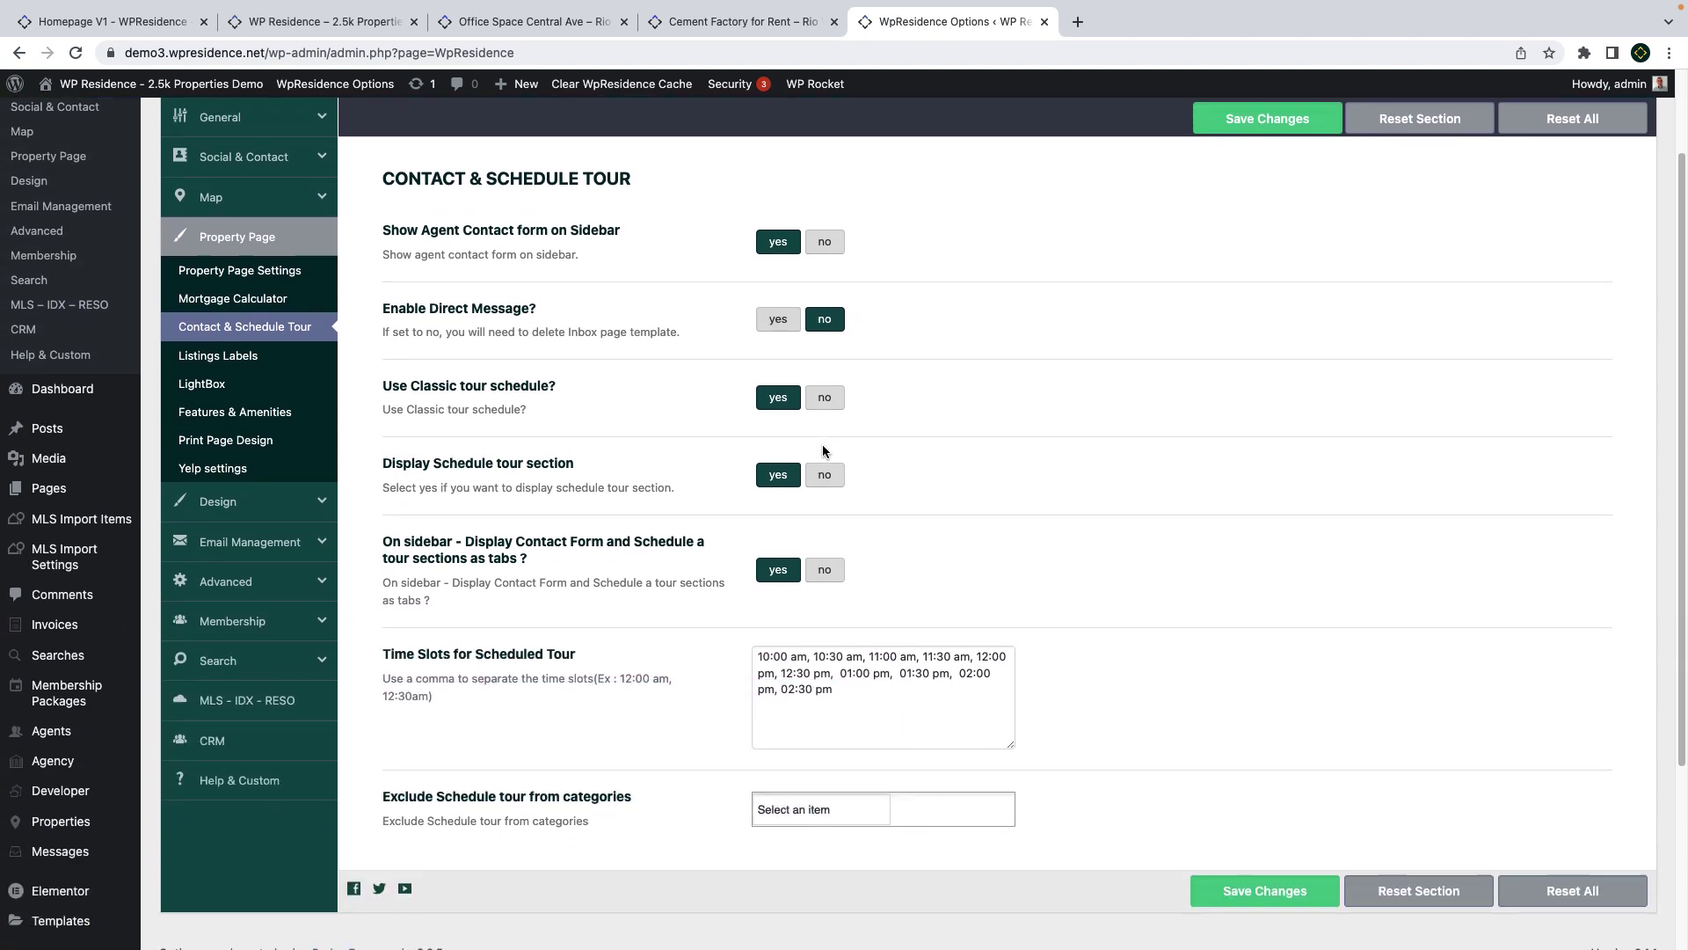
scroll(824, 452, "down", 2)
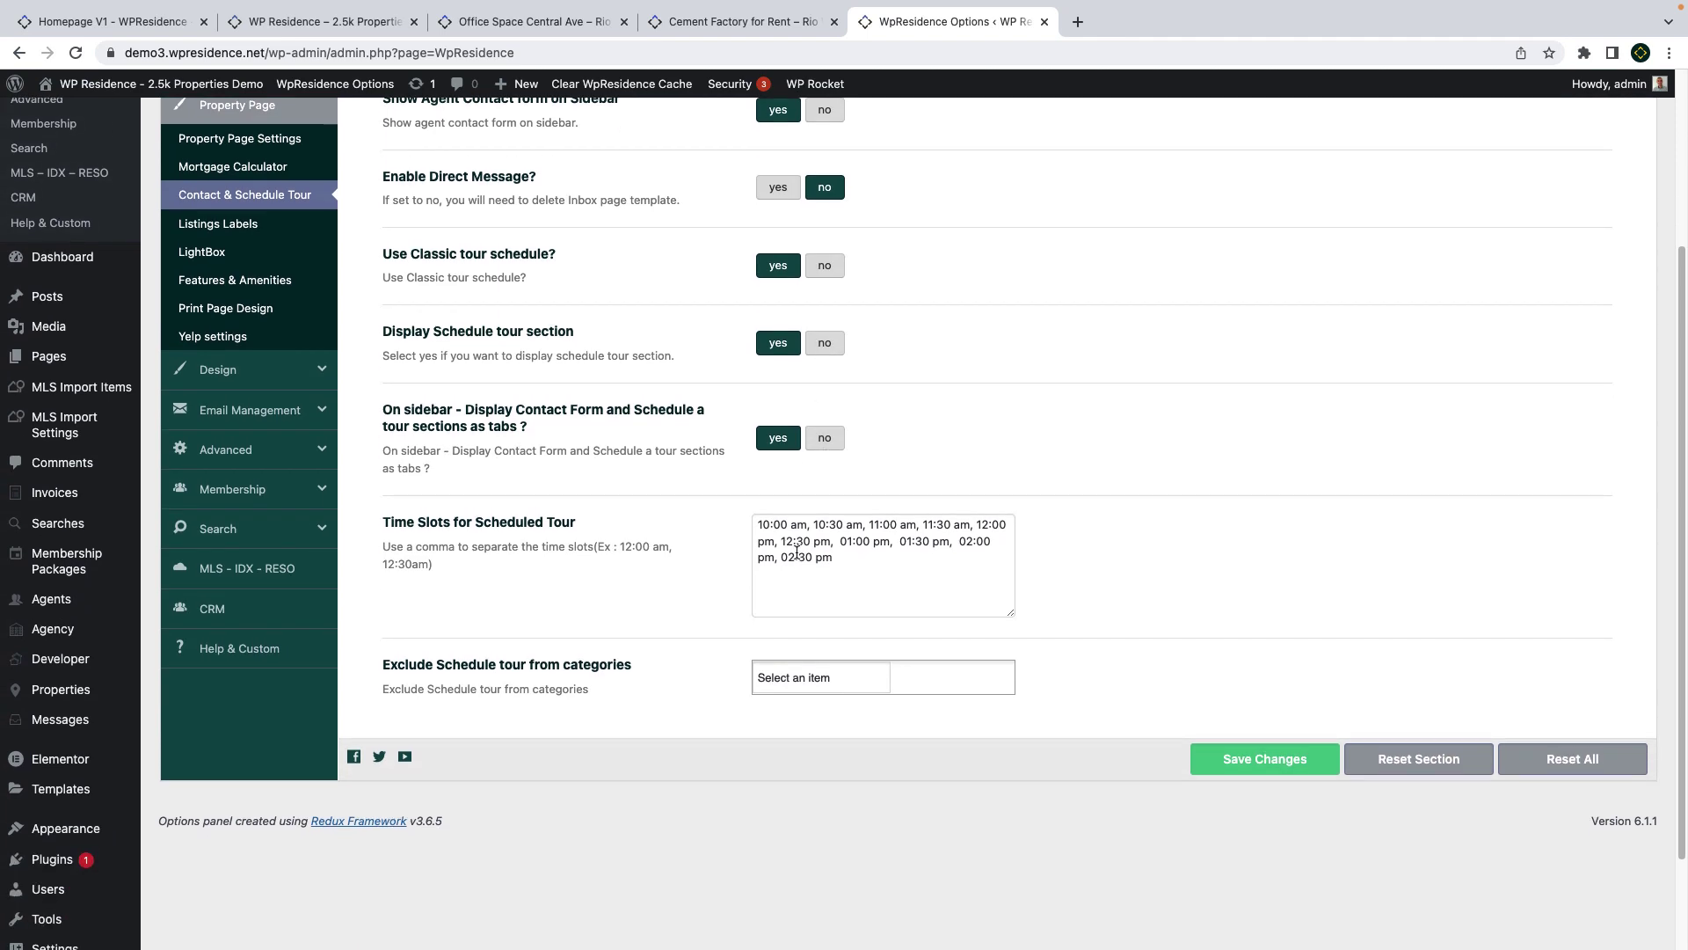
left_click(814, 674)
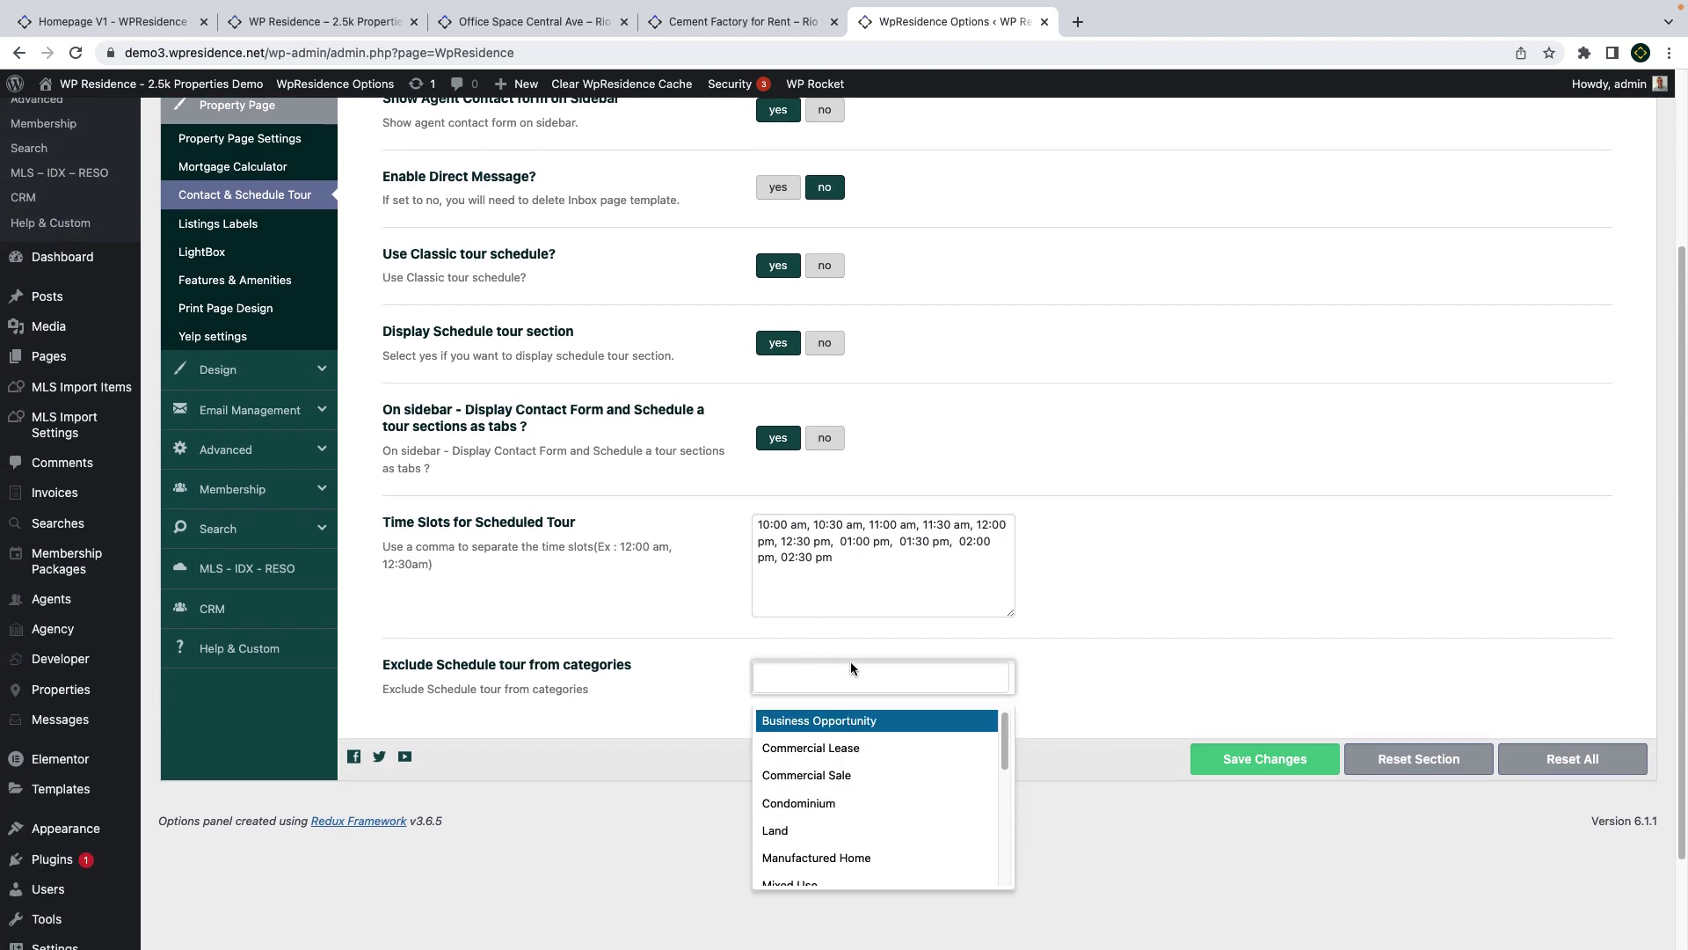
left_click(827, 675)
scroll(674, 635, "up", 5)
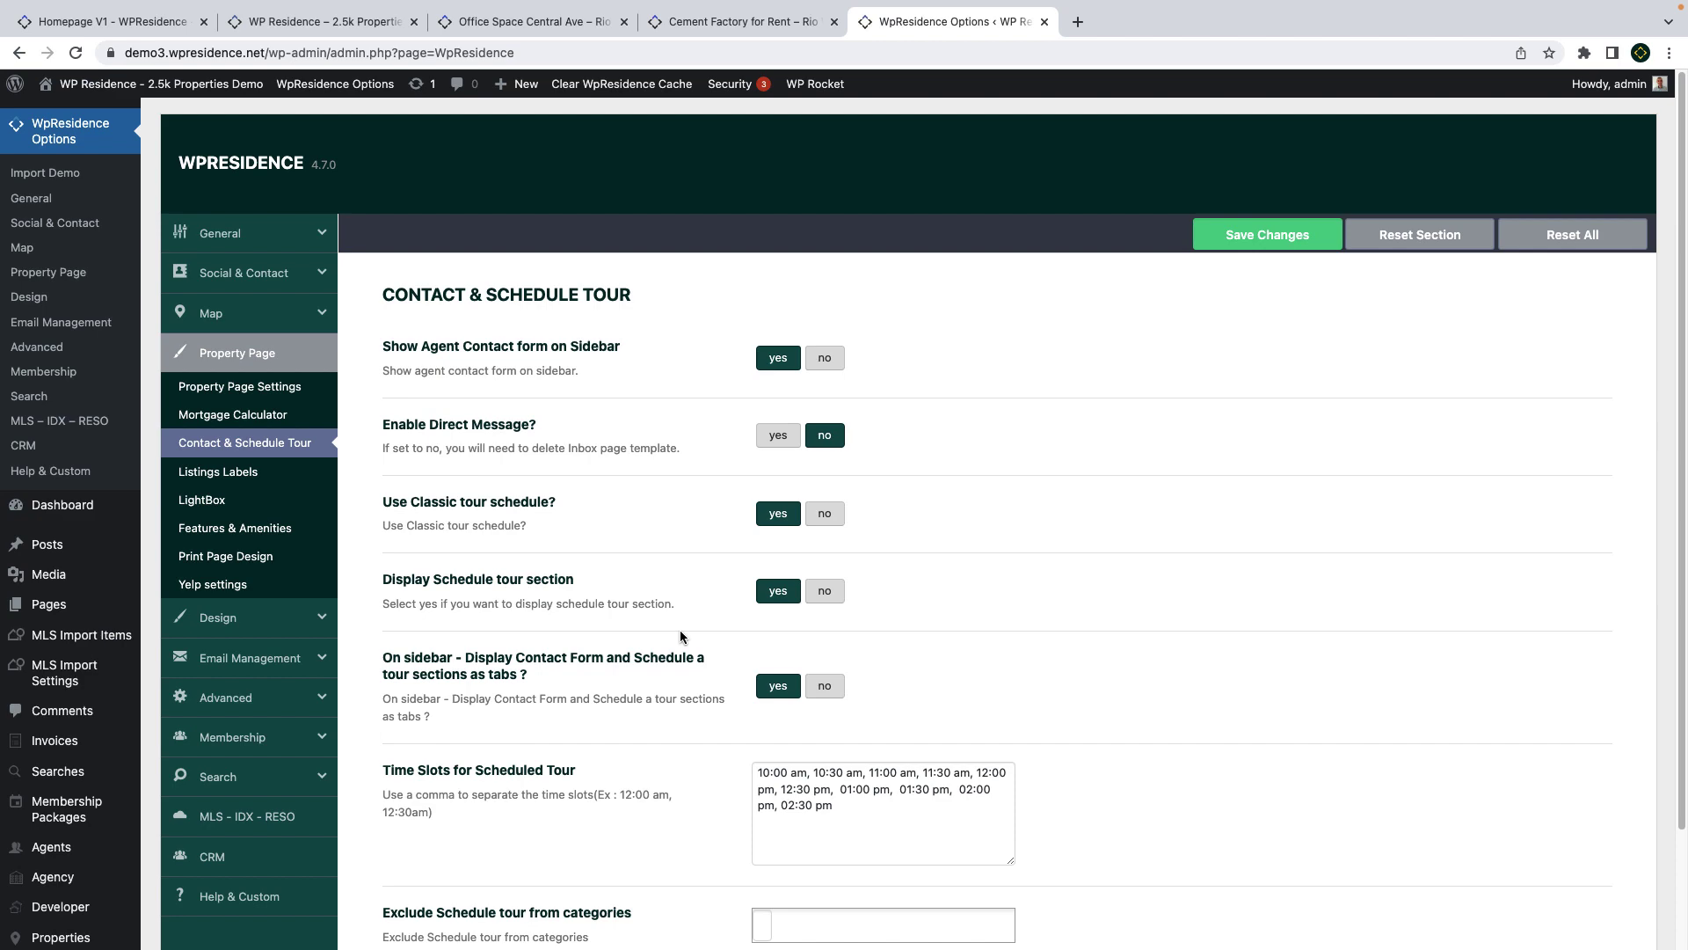
- Fill the Cement Factory tour form for Sat 17 Dec at 12:30 pm as a video chat
left_click(703, 22)
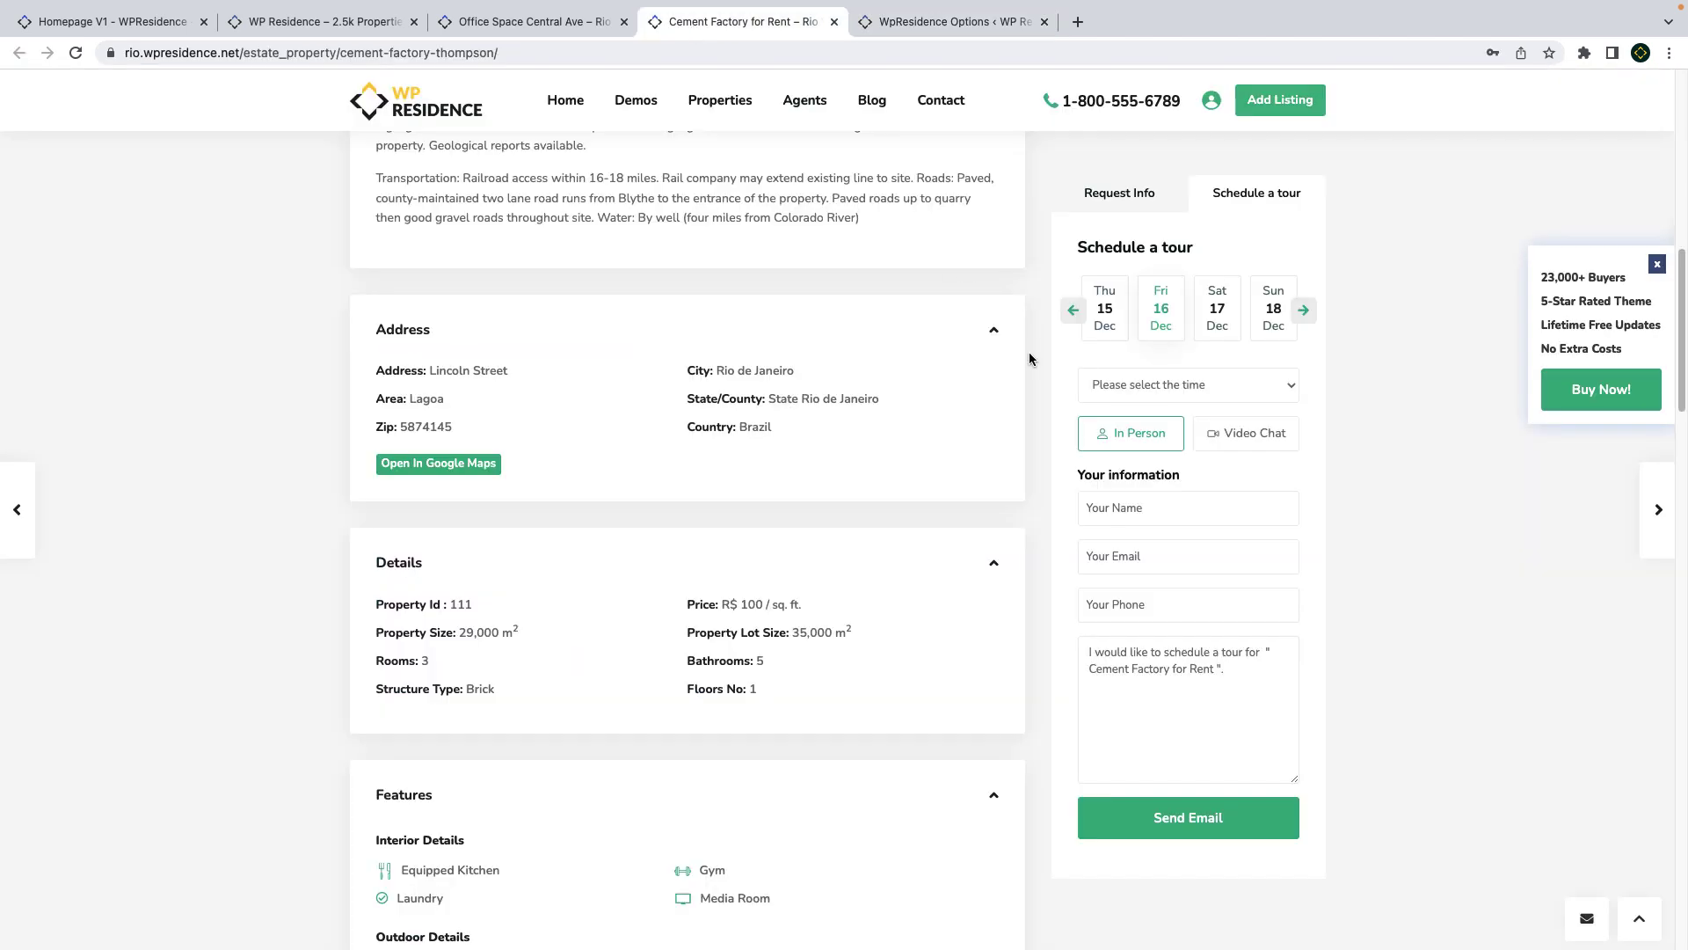
scroll(1024, 352, "up", 4)
left_click(1217, 308)
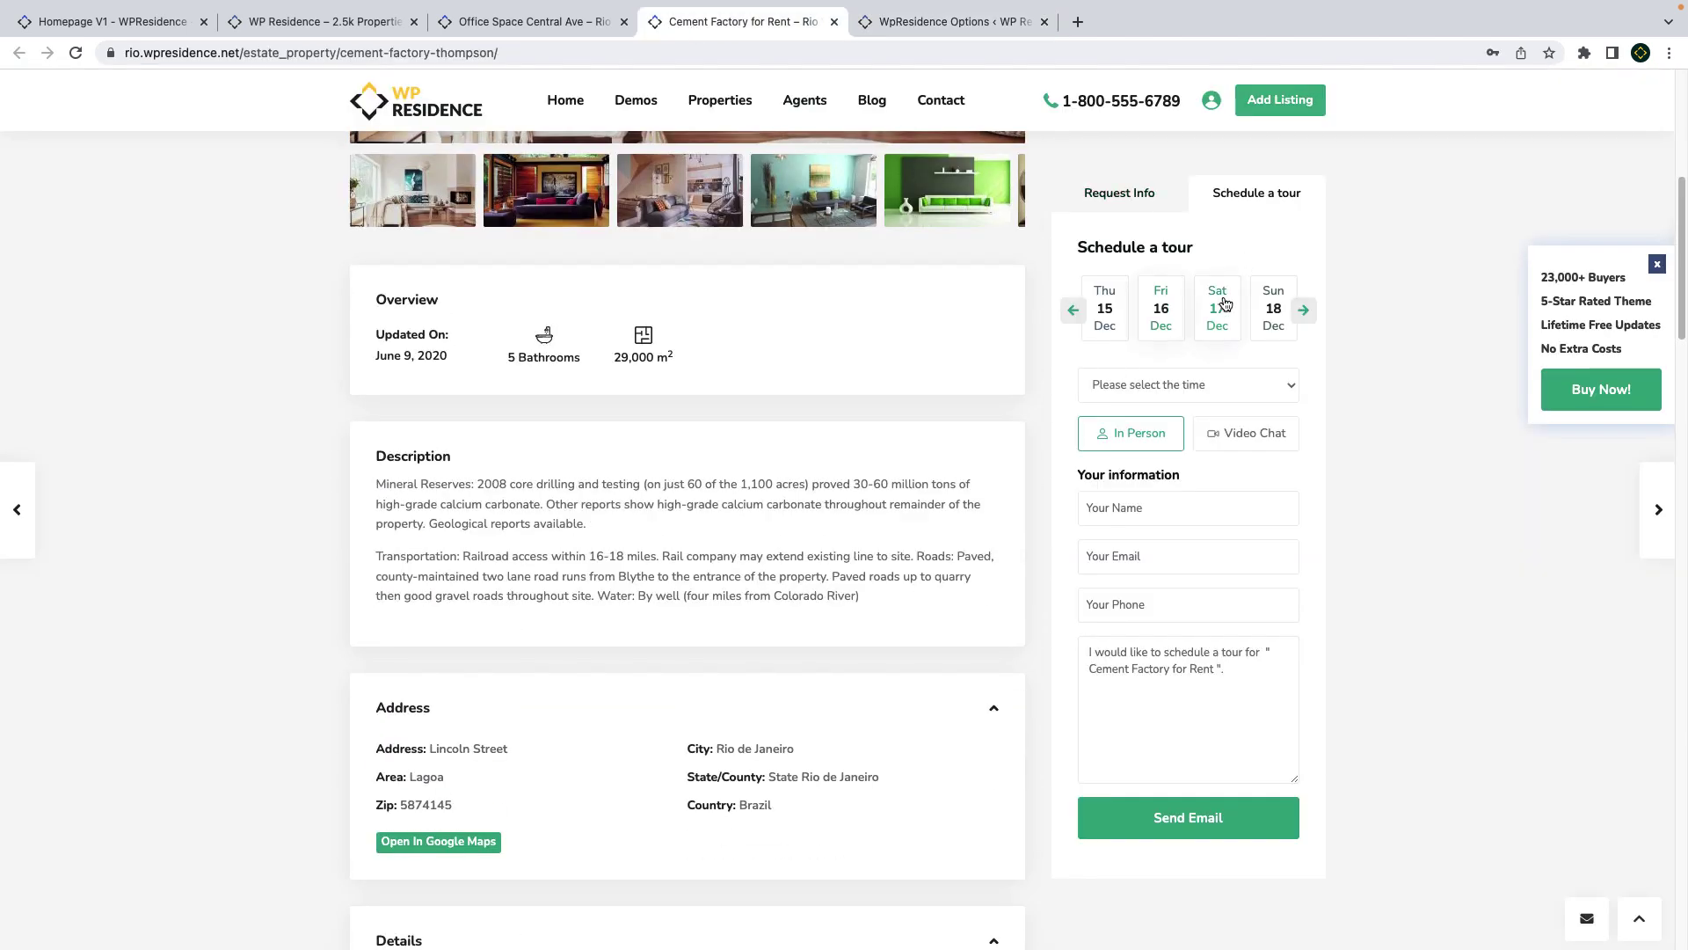
left_click(1206, 383)
left_click(1143, 494)
left_click(1232, 439)
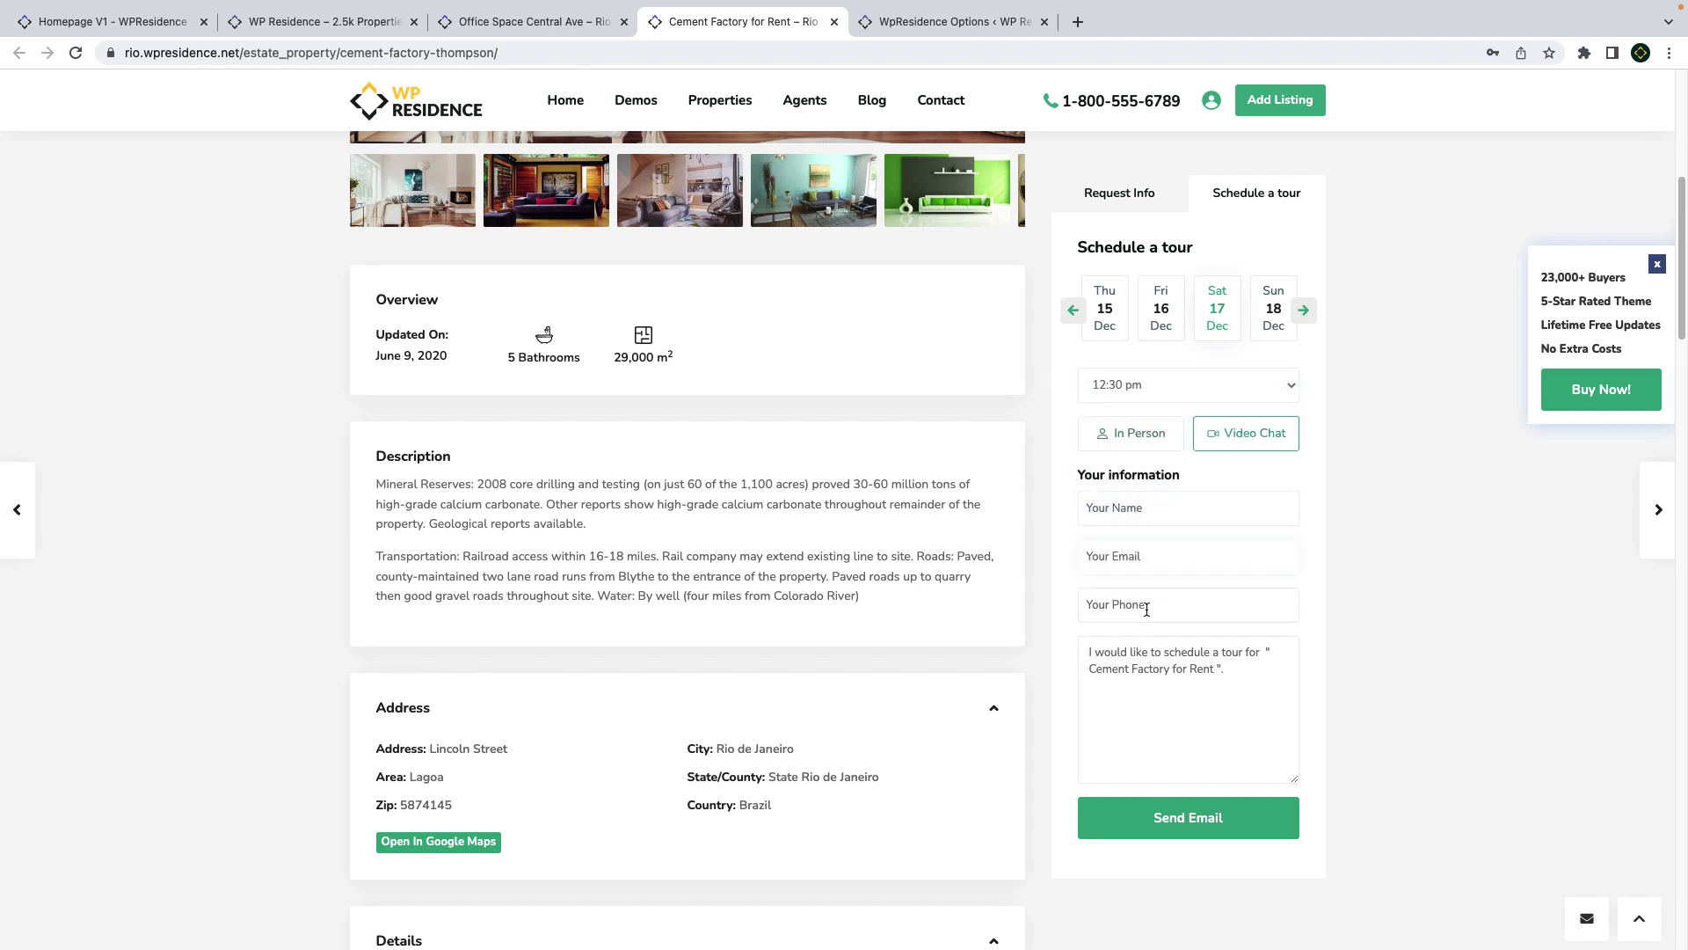
- Switch the sidebar from the agent request form back to Schedule a tour, then go to theme options
scroll(1161, 546, "up", 2)
left_click(1099, 193)
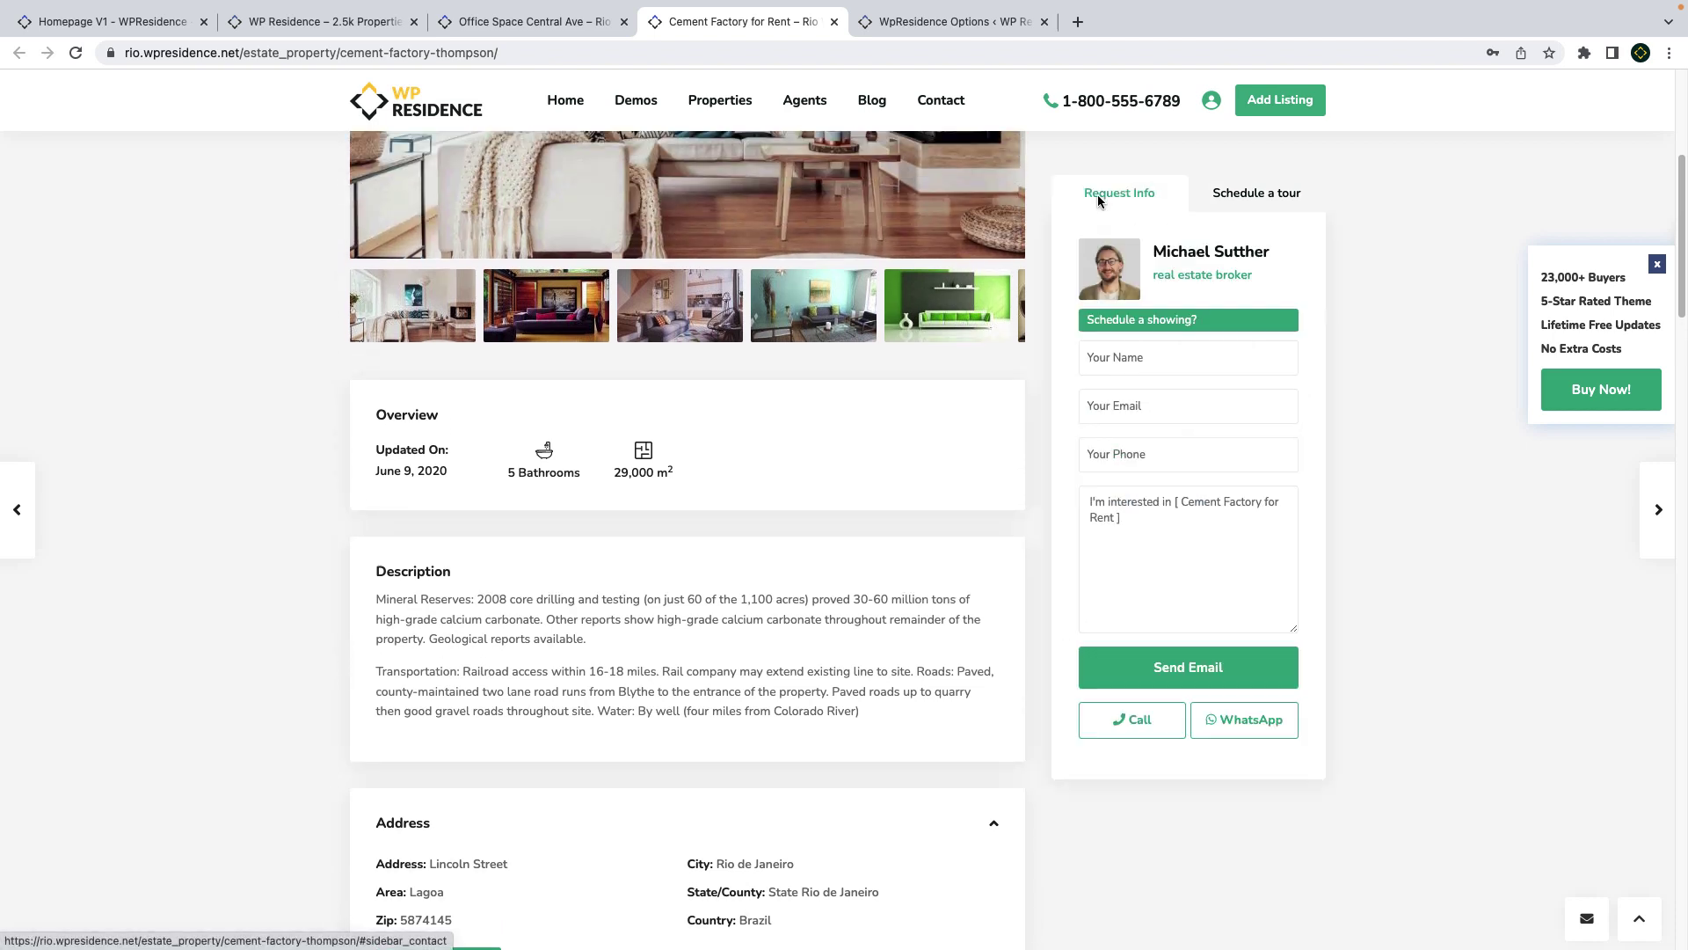
left_click(1254, 200)
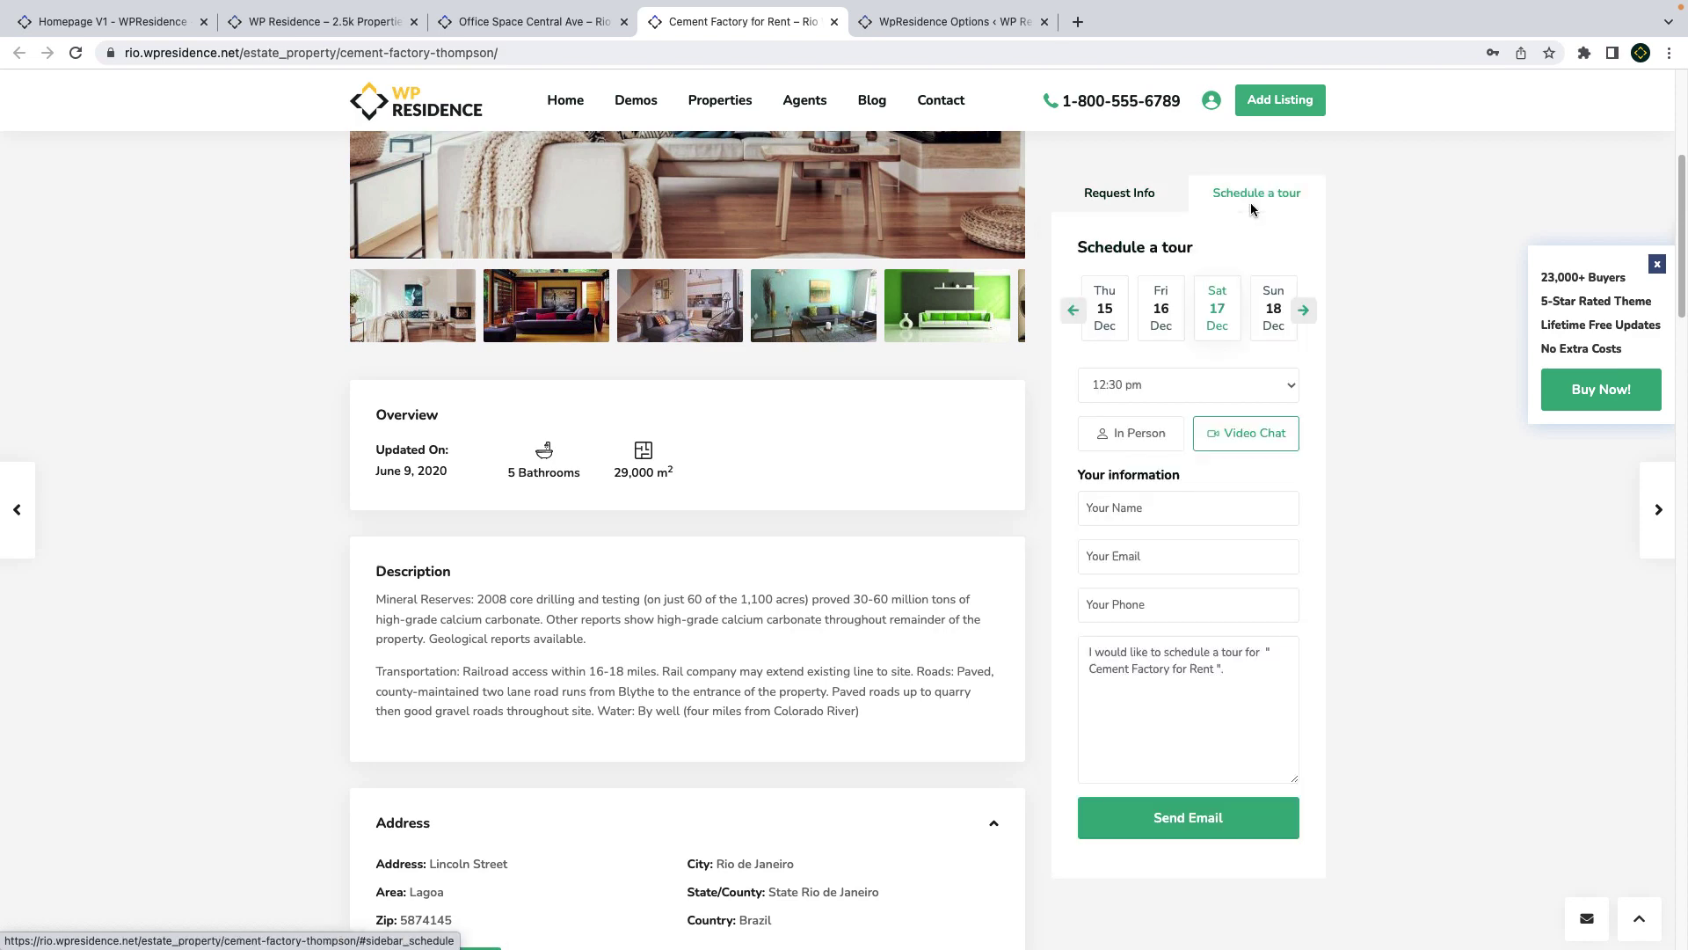
left_click(908, 23)
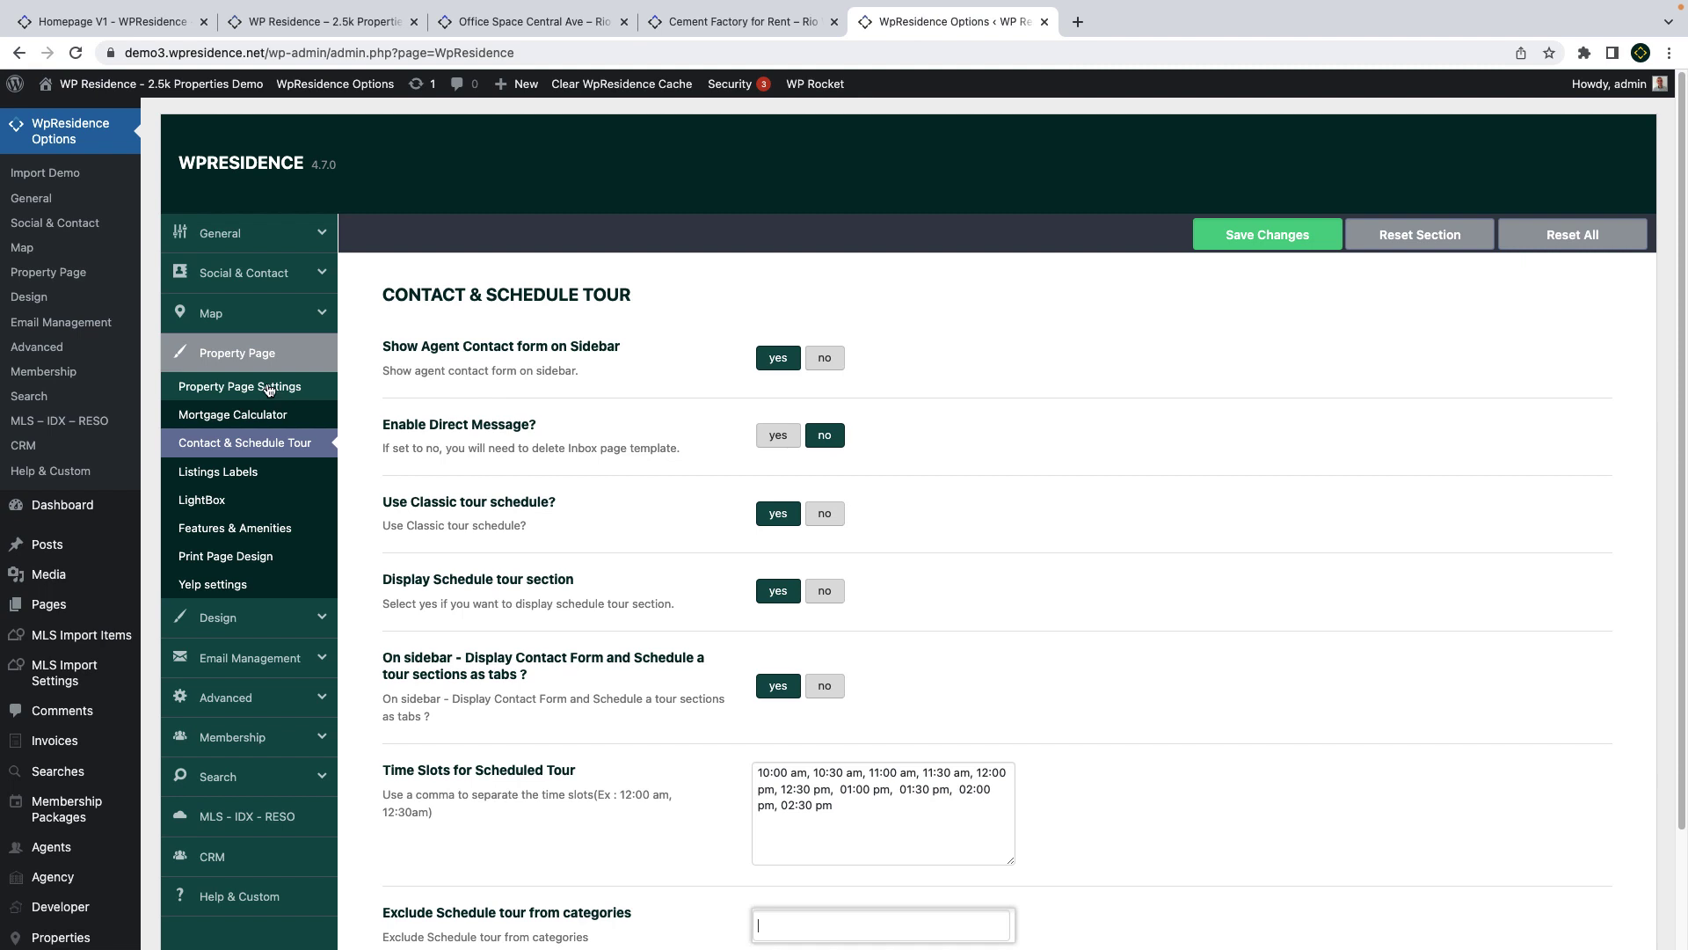
- Review Contact Page Details, highlighting the Duplicate Email value, then bring up Emails Settings
left_click(244, 273)
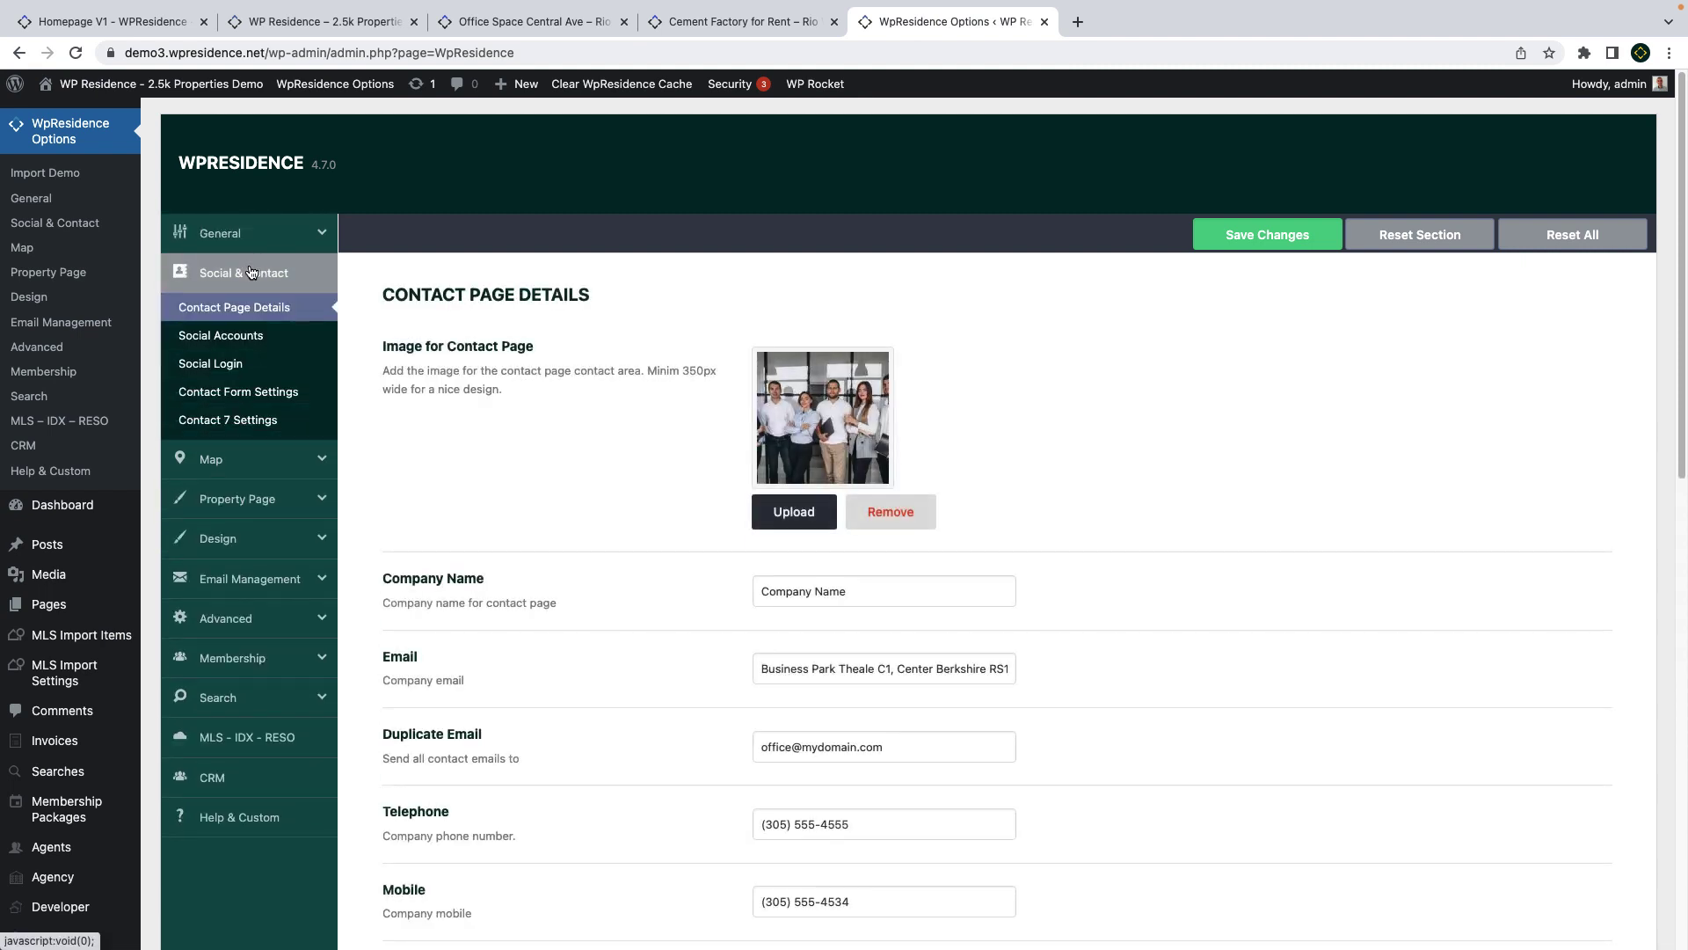
left_click_drag(913, 752, 739, 750)
left_click_drag(531, 736, 387, 346)
left_click(656, 677)
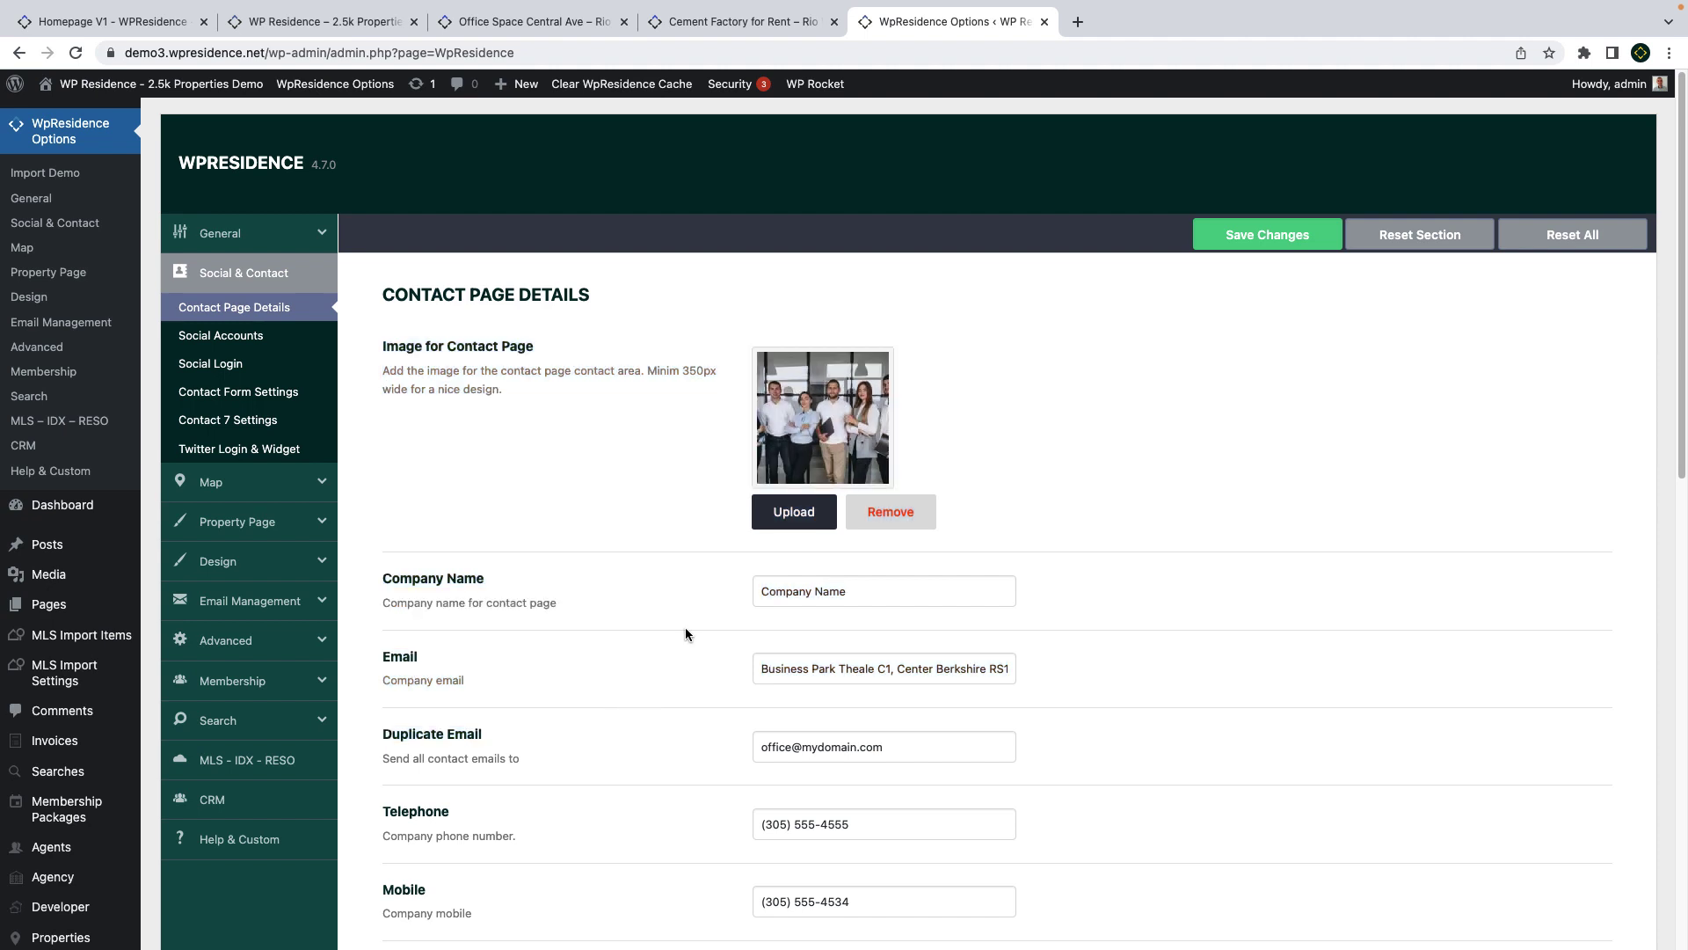
left_click(249, 600)
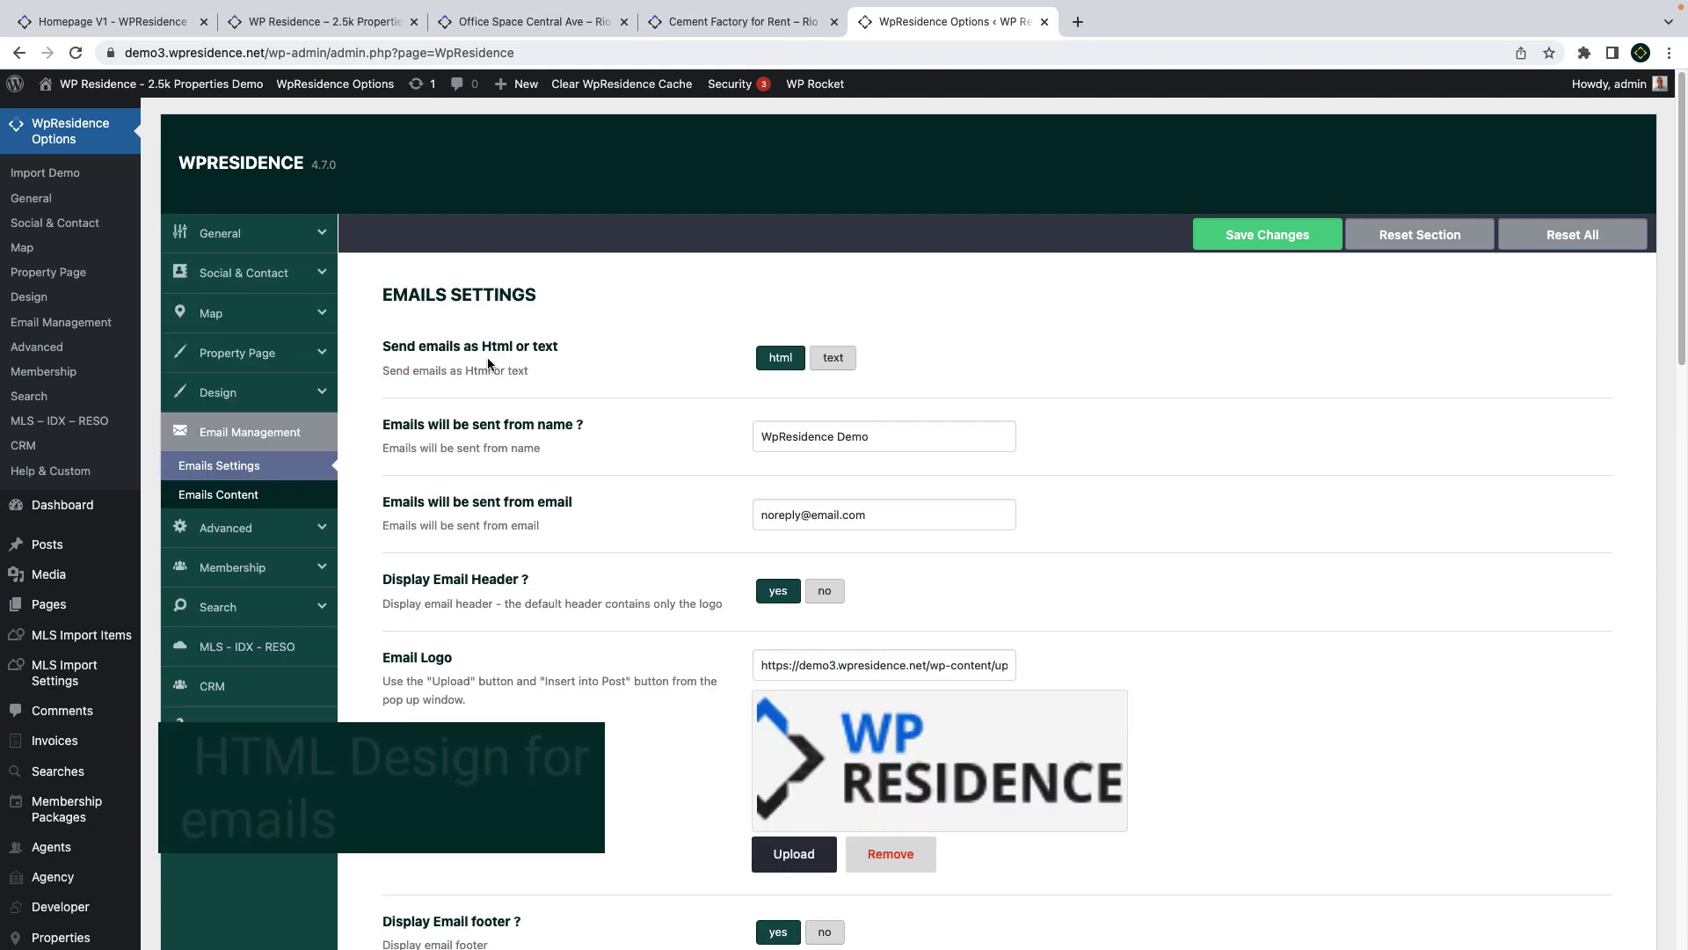
- Toggle emails to plain text and back to HTML, and highlight the sender email address
left_click(831, 361)
left_click(780, 360)
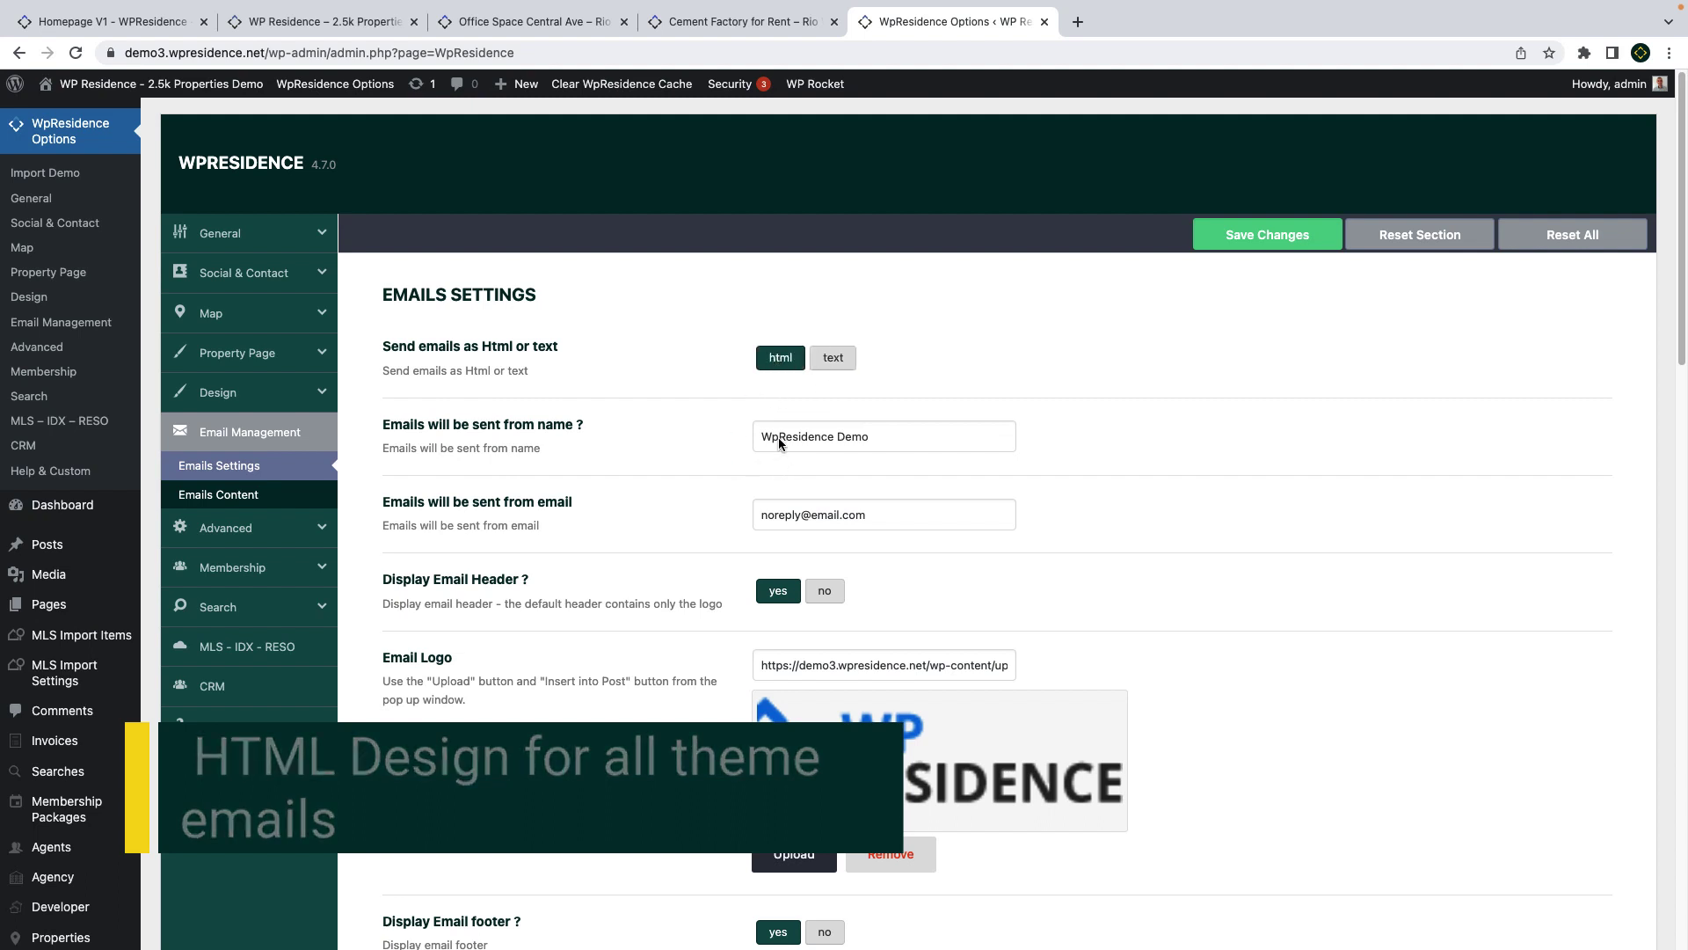
left_click_drag(866, 515, 719, 510)
left_click_drag(903, 437, 704, 431)
scroll(700, 430, "down", 3)
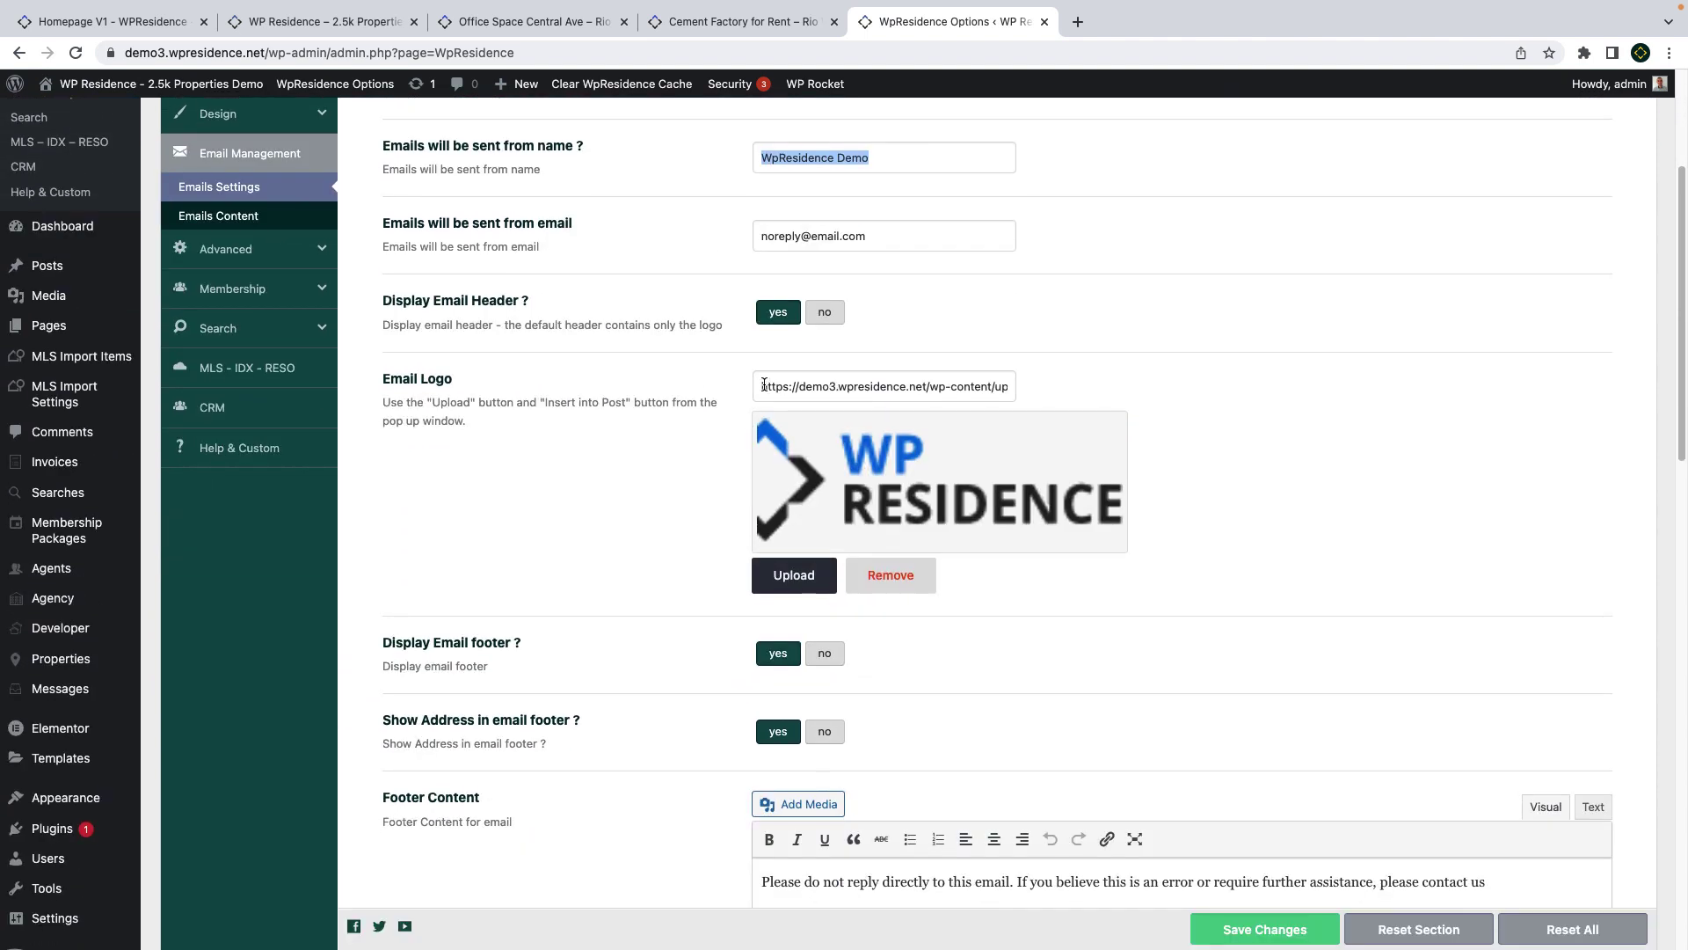
scroll(833, 575, "down", 2)
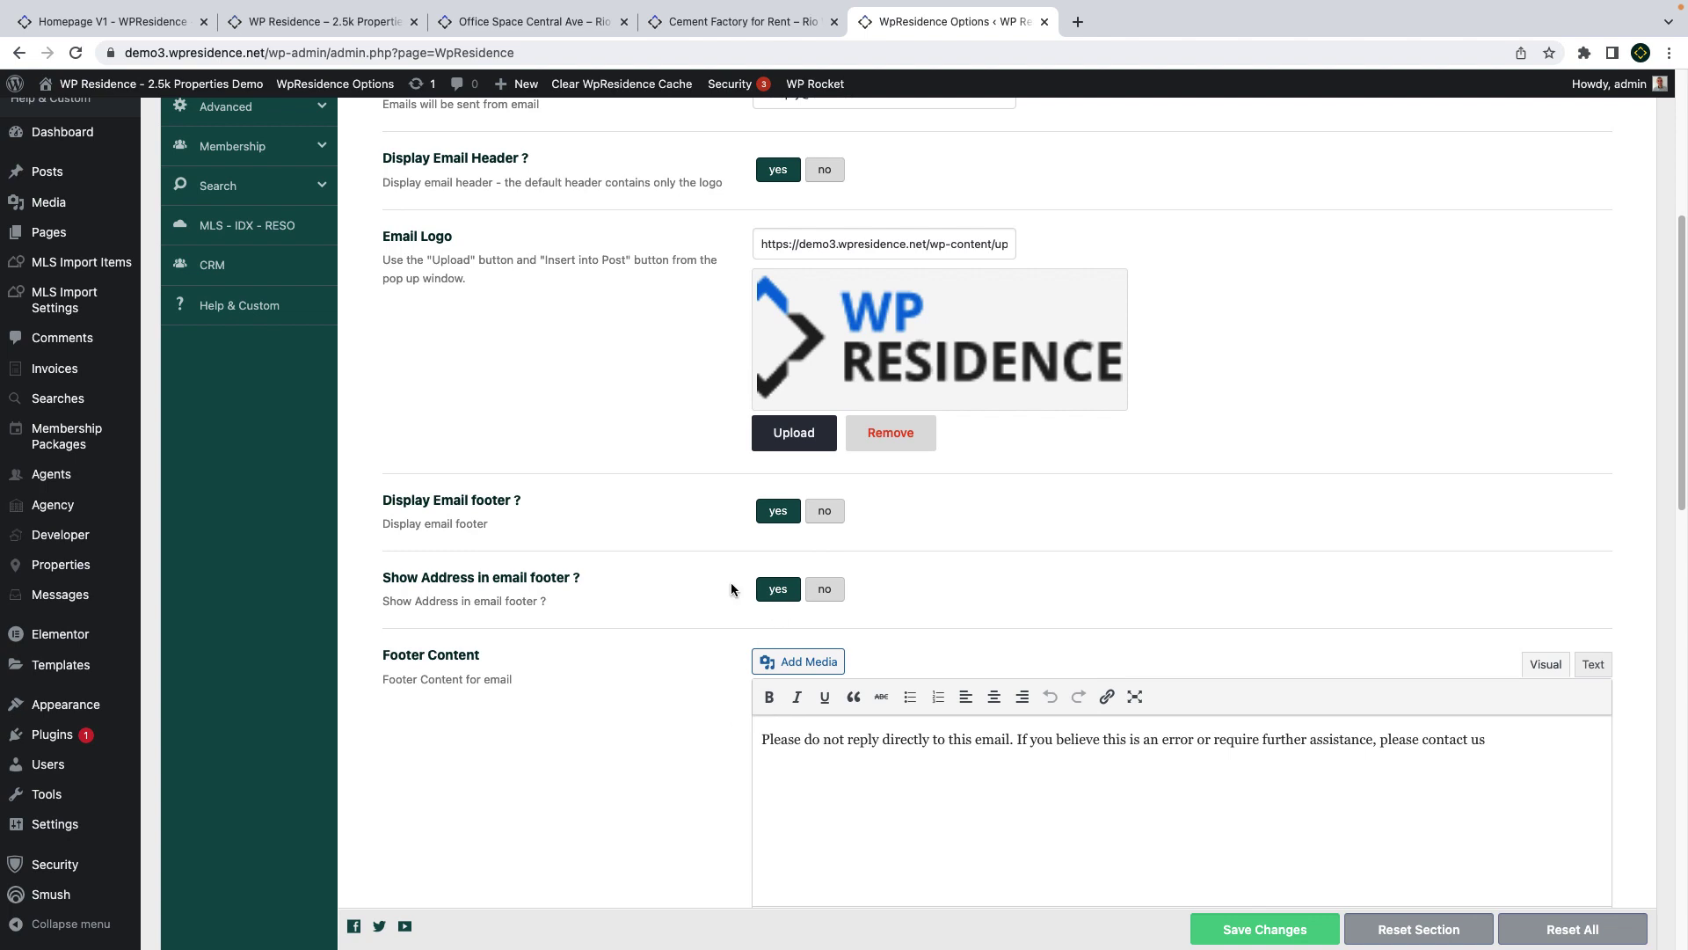
- Review the footer address, footer message and social icon settings, then go to Emails Content
left_click_drag(583, 578, 399, 579)
scroll(526, 614, "down", 6)
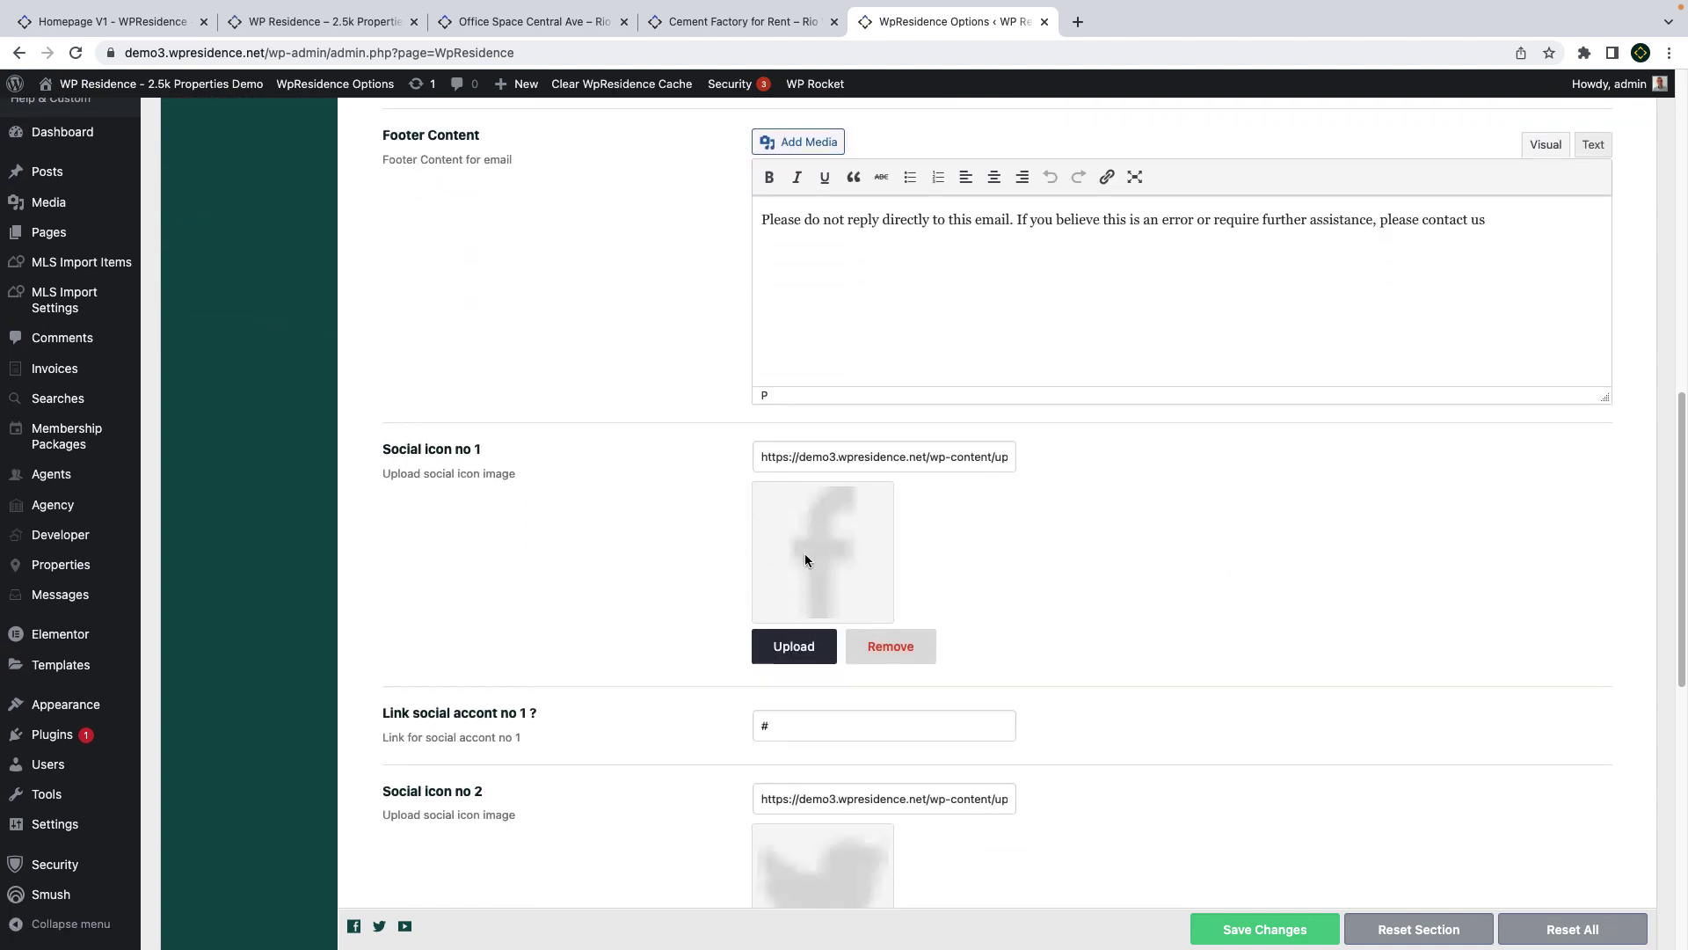
scroll(806, 559, "down", 6)
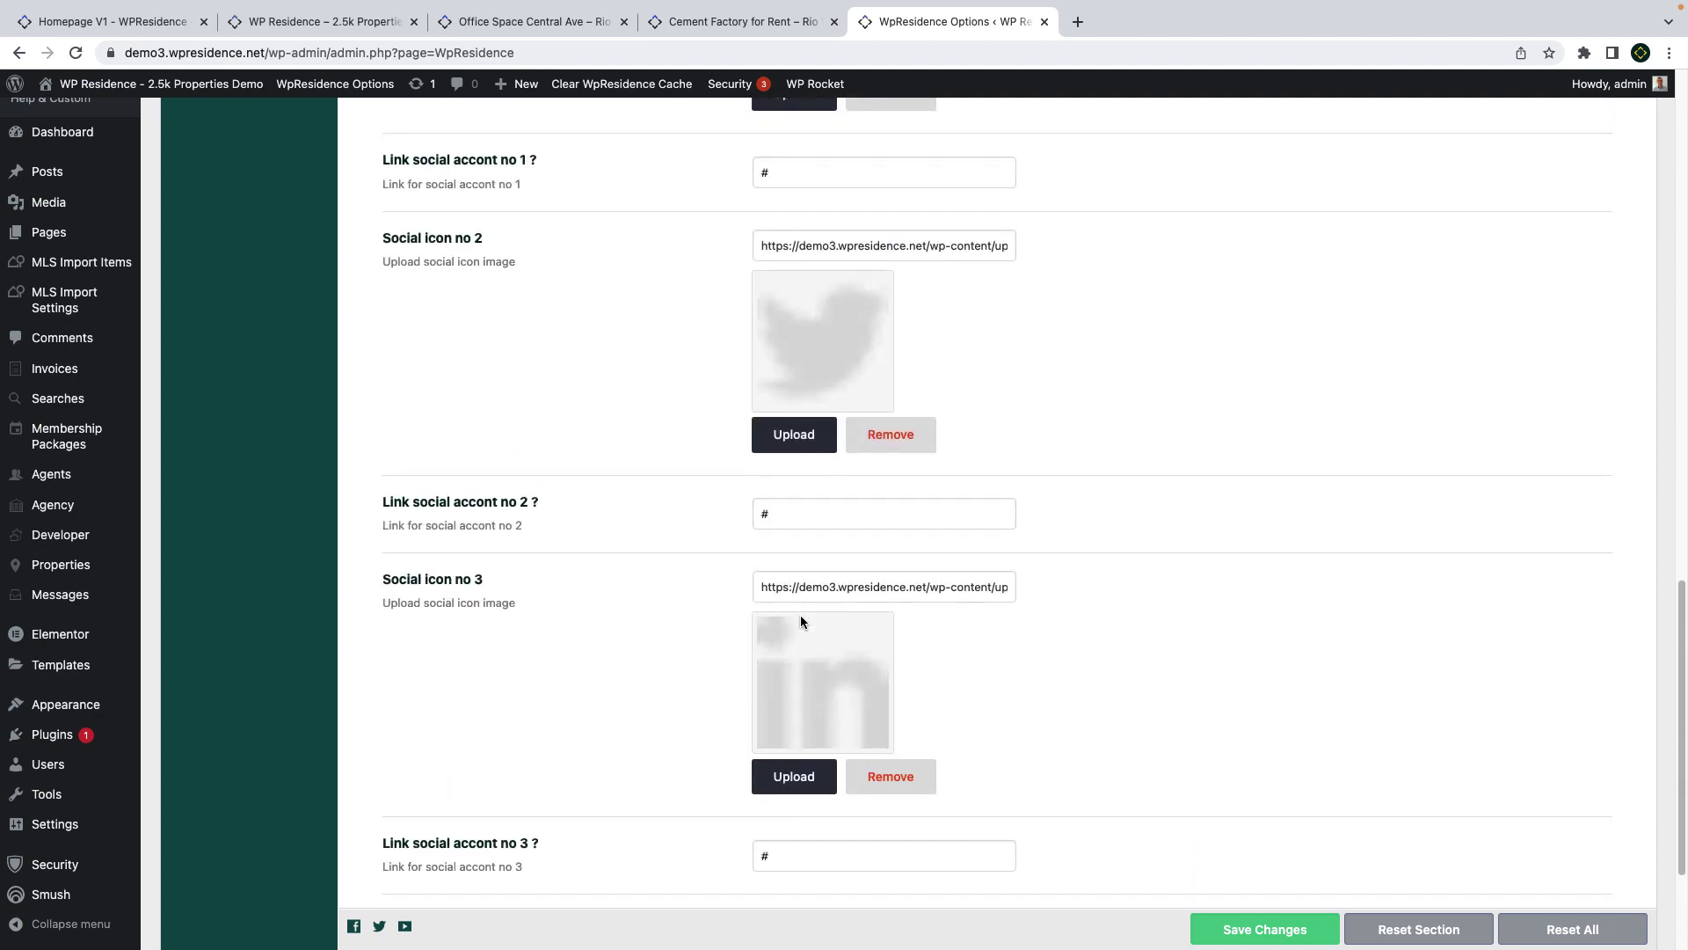
scroll(800, 624, "down", 3)
scroll(768, 731, "up", 15)
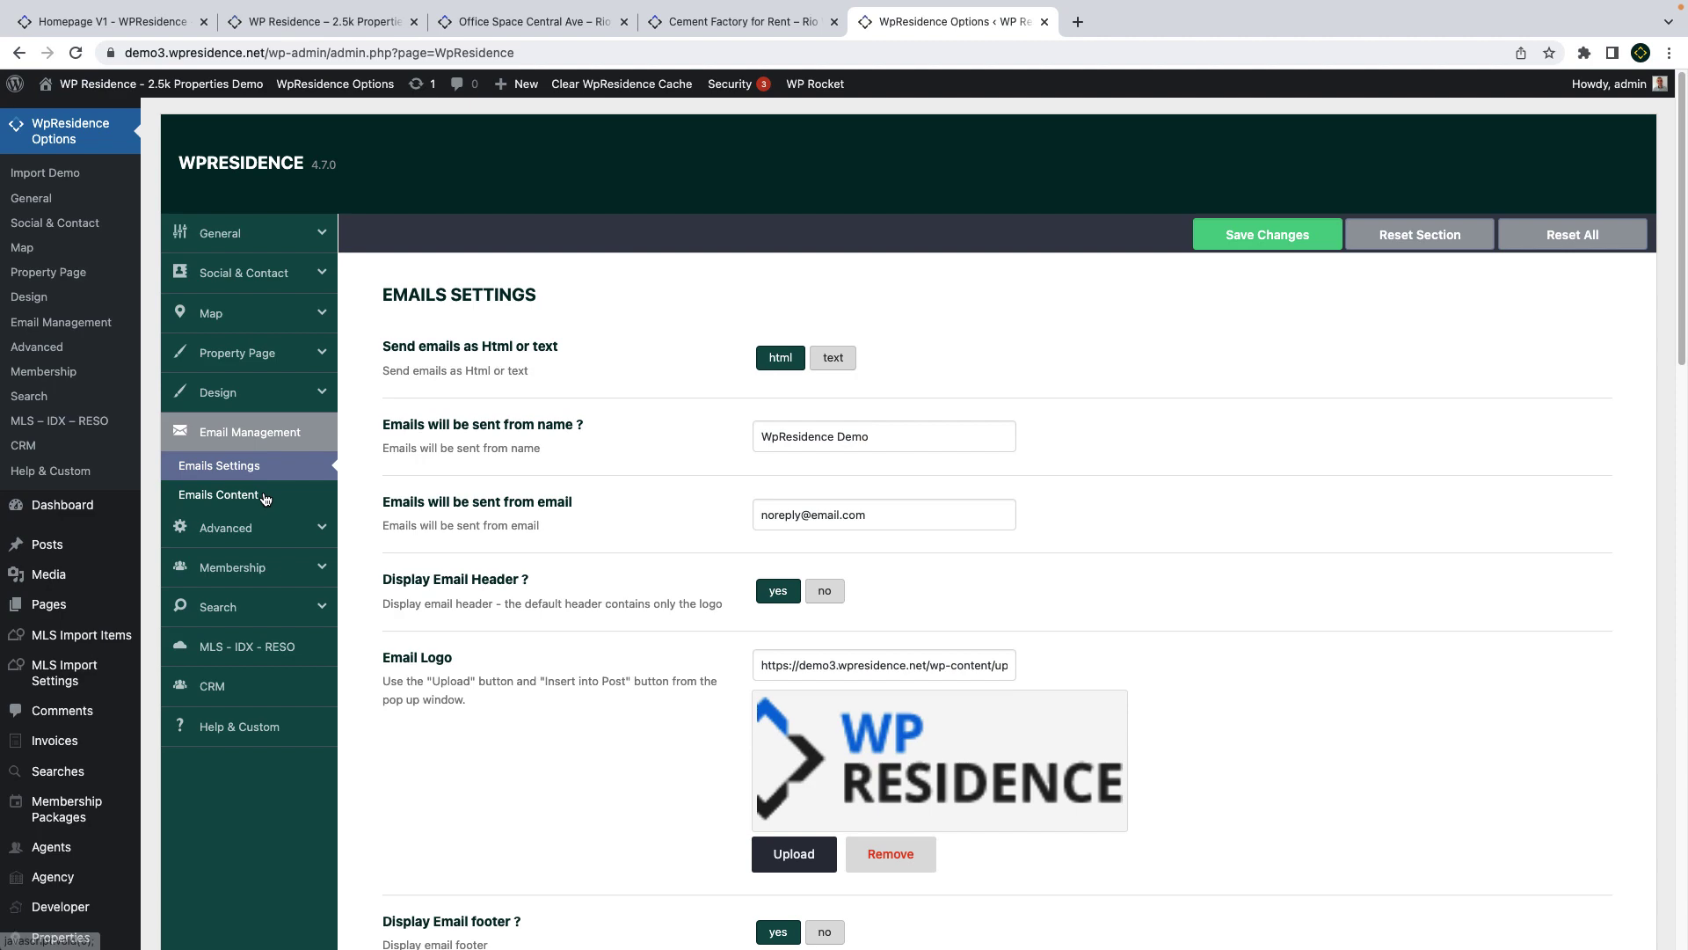
left_click(268, 493)
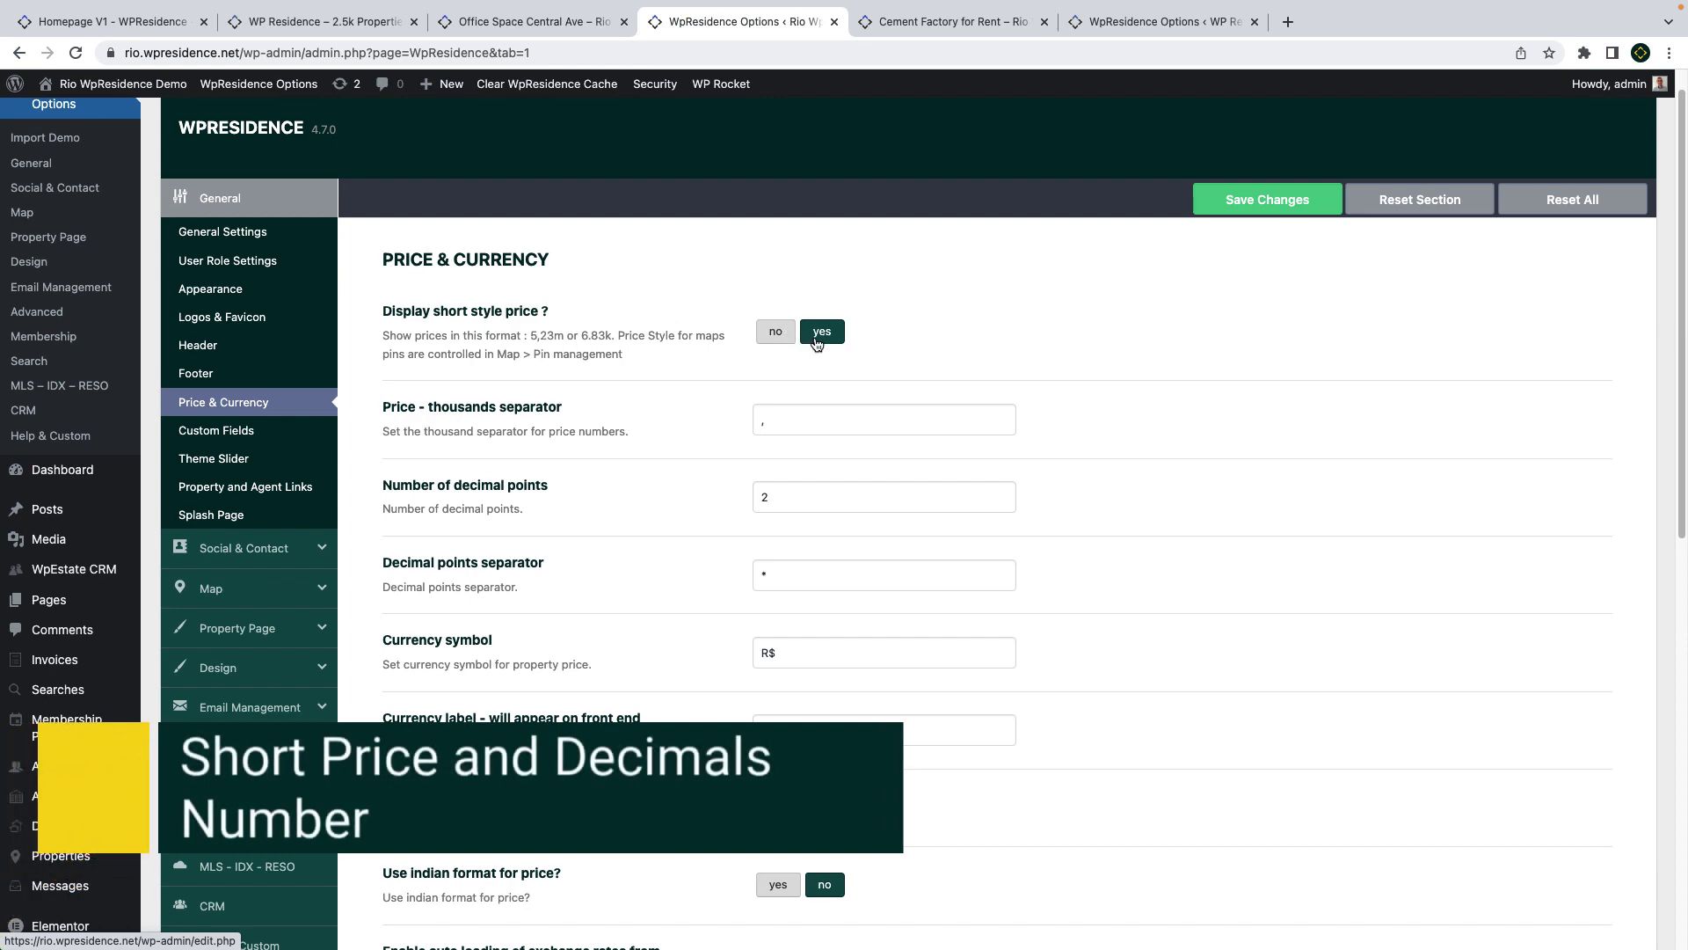
- Check how the office listing's short-style price currently appears
scroll(826, 457, "down", 4)
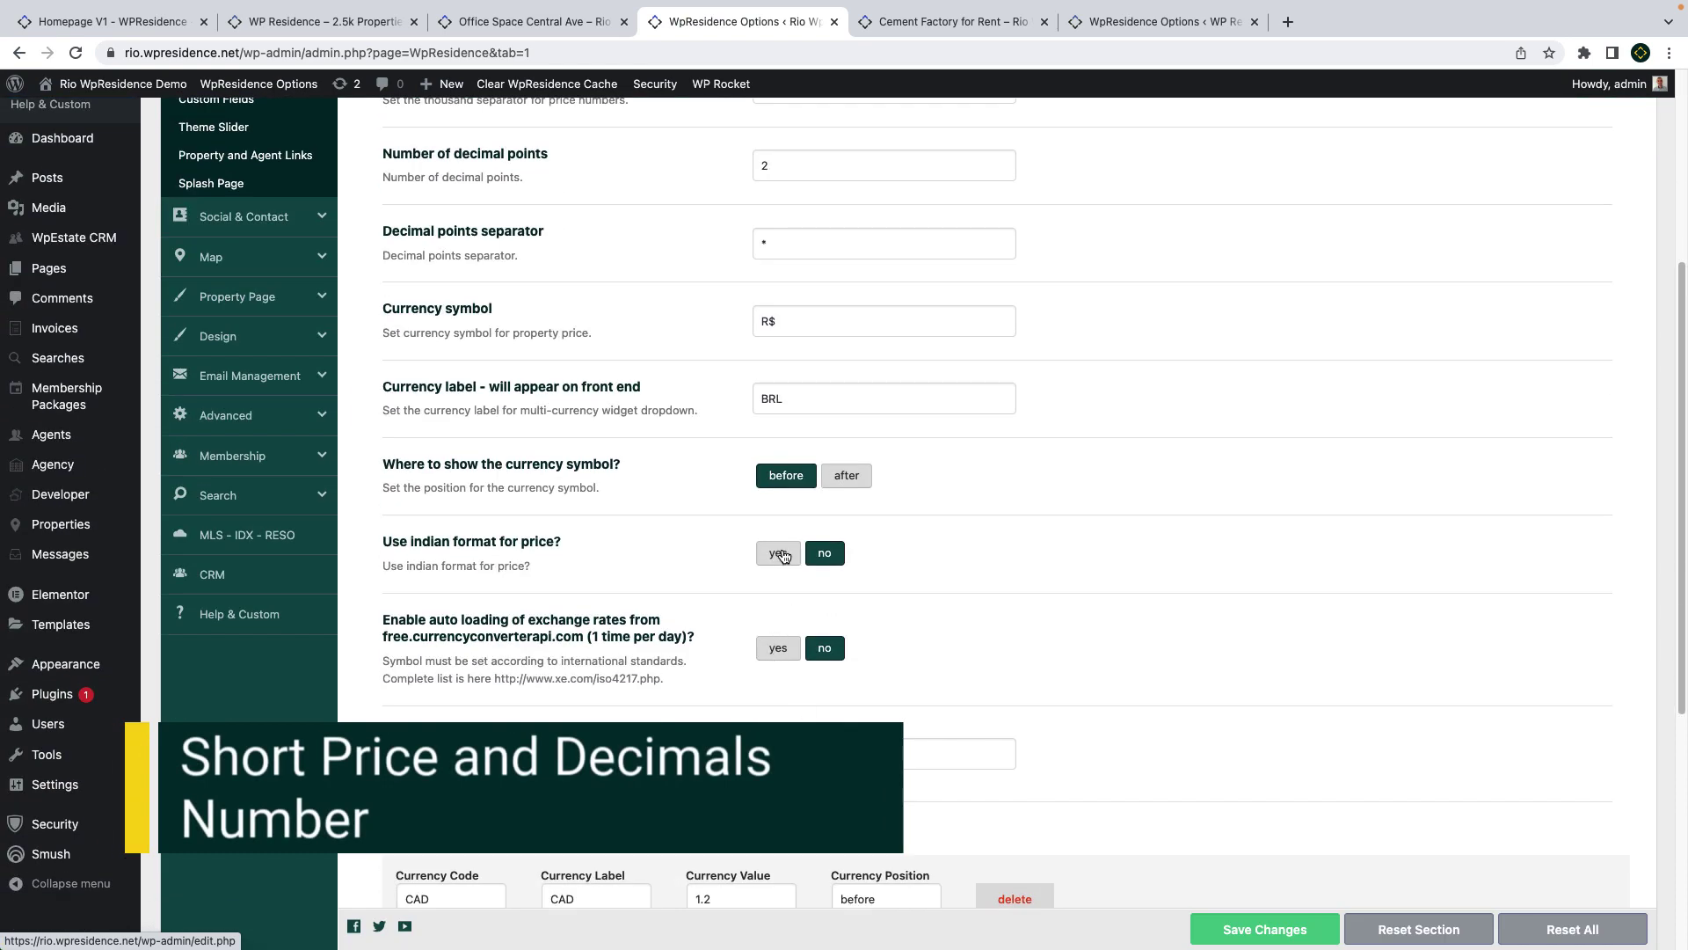
scroll(781, 555, "up", 3)
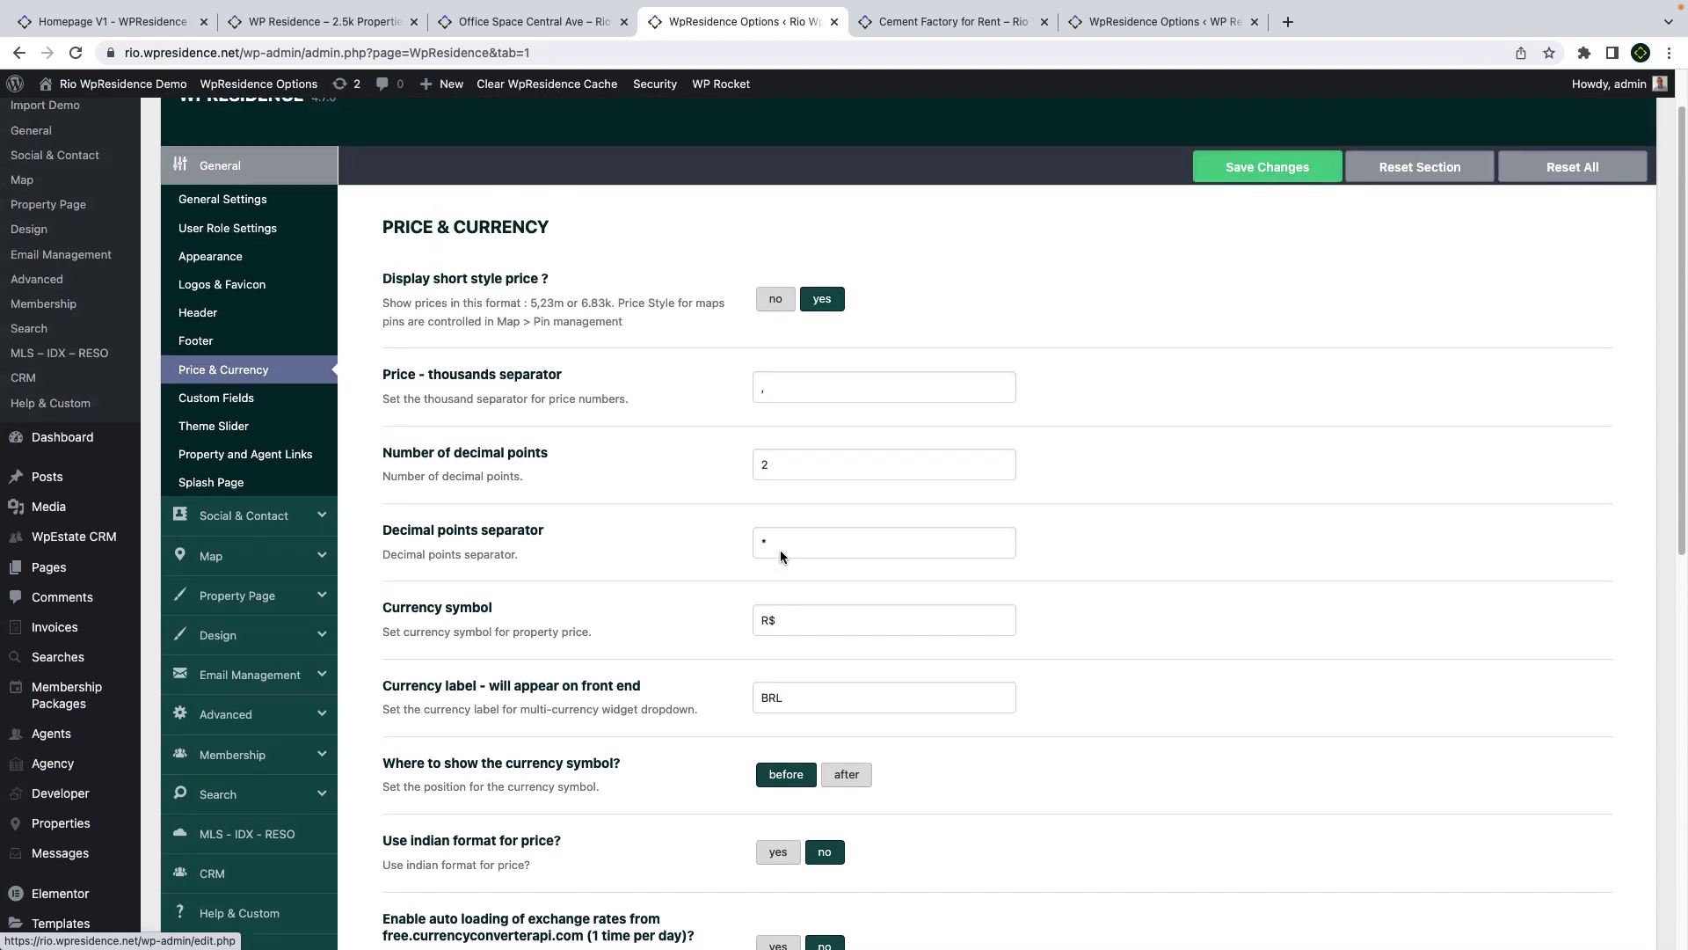
left_click(524, 22)
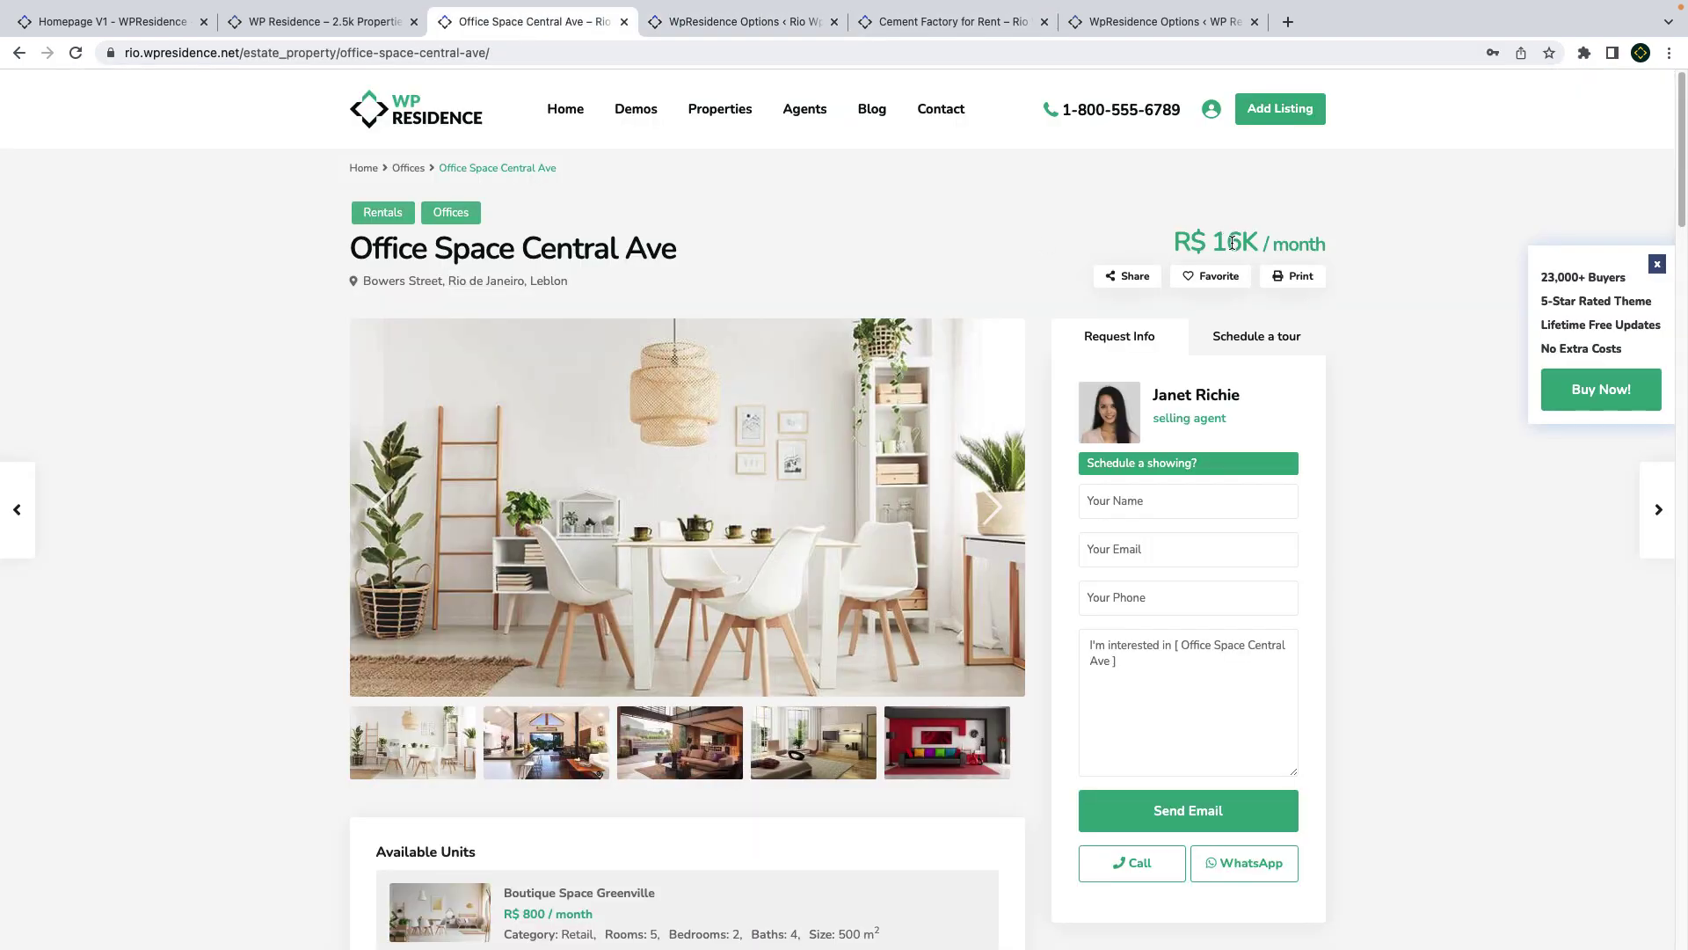
- Set Display short style price to no, save, and confirm the office listing shows R$ 16,000
left_click(675, 24)
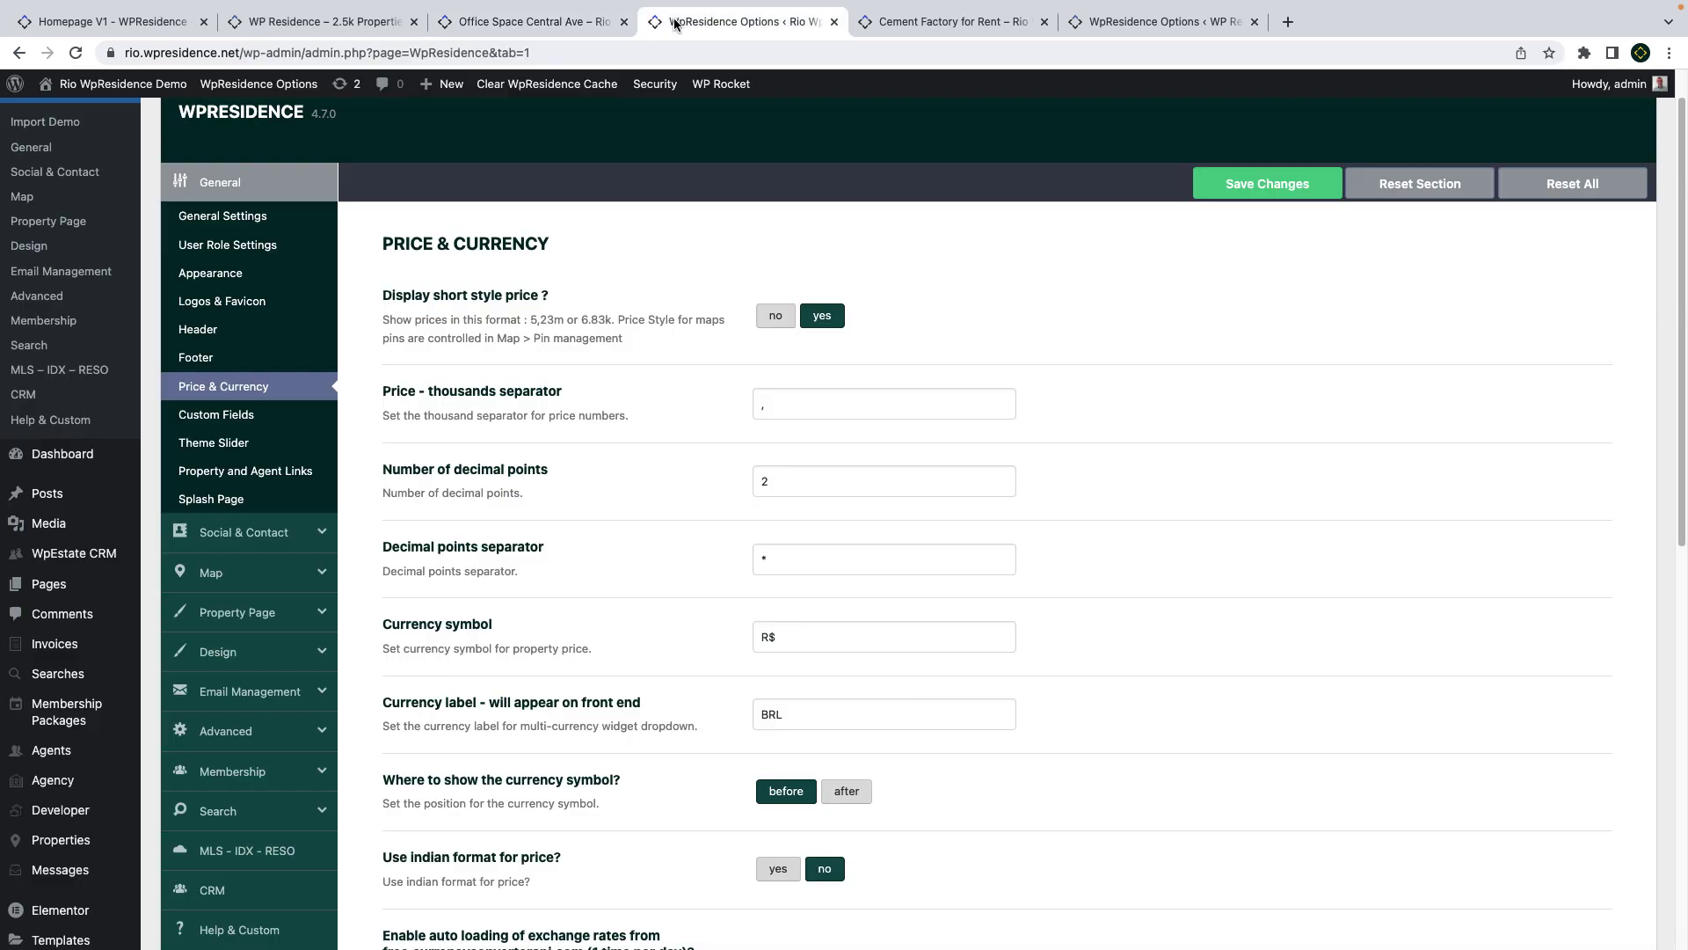
left_click(831, 312)
left_click(1219, 195)
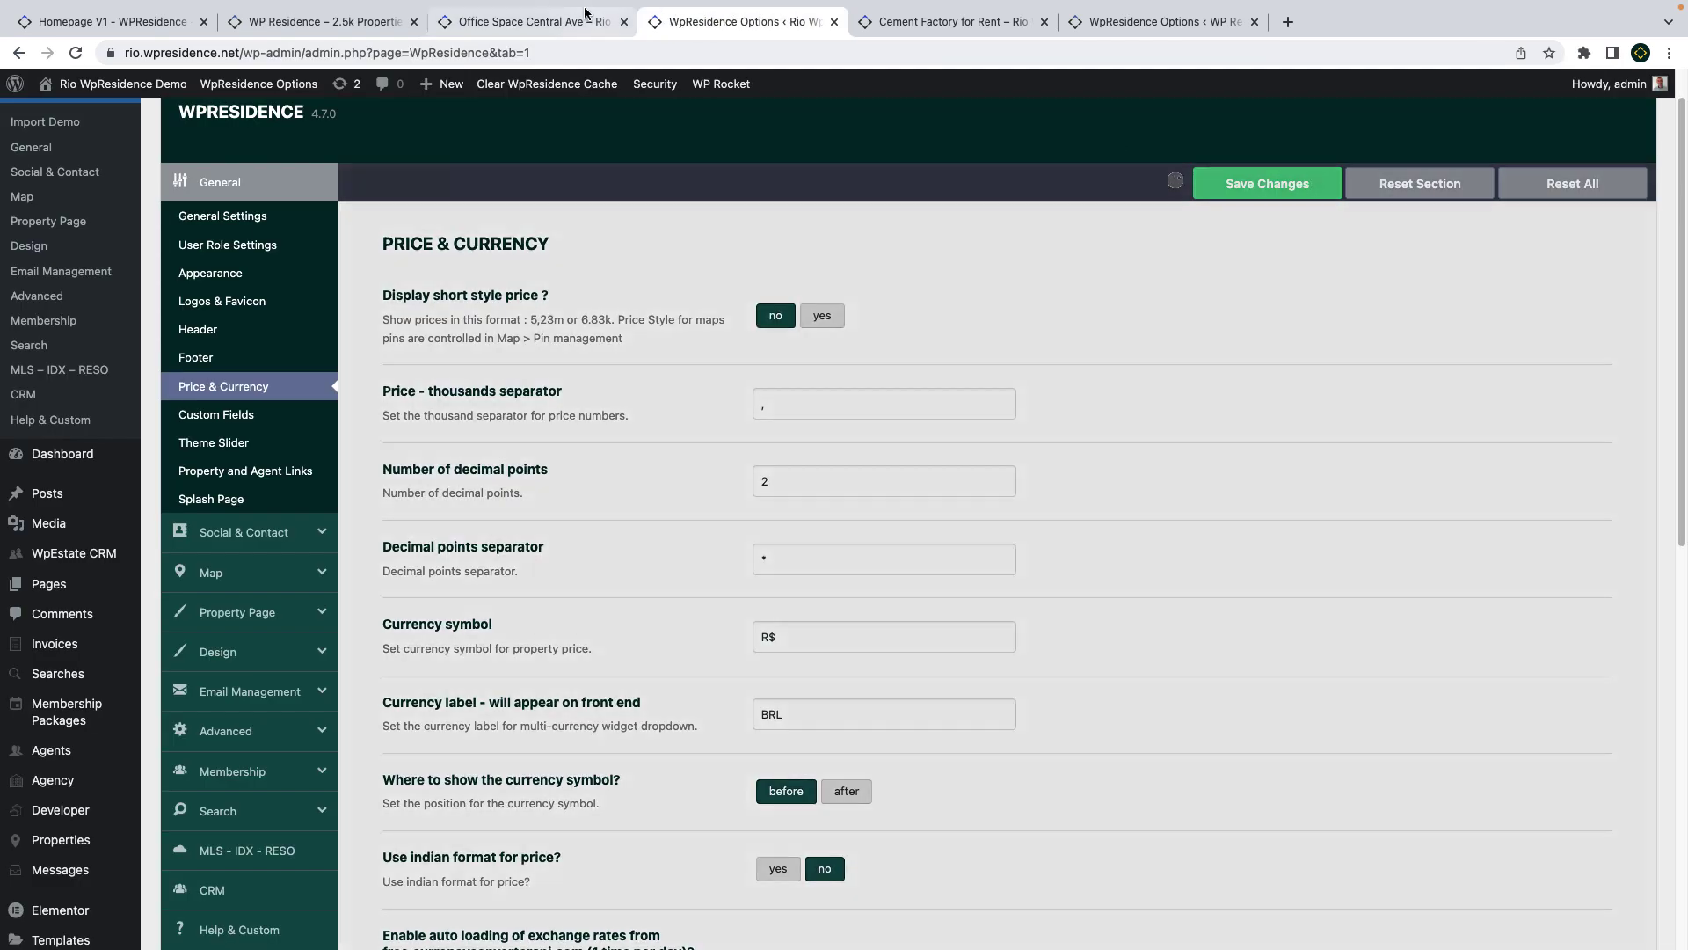
key("ctrl+shift+Tab")
left_click_drag(1261, 272, 1145, 272)
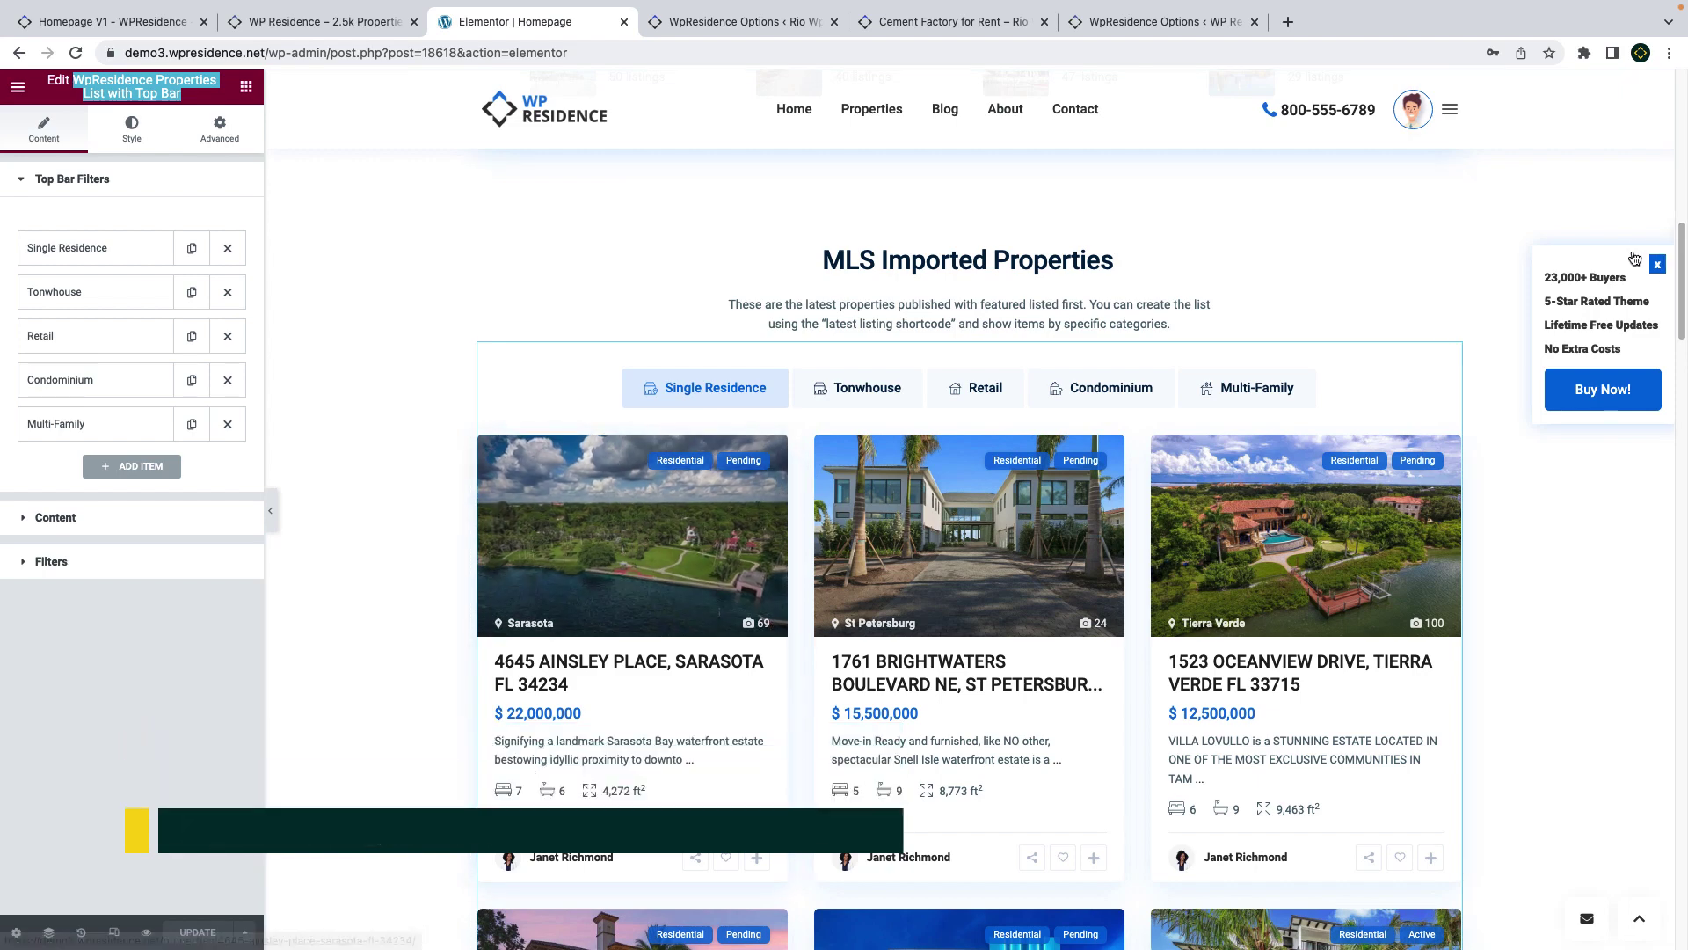
- Set the Single Residence filter's category term to Single Family Residence
scroll(919, 430, "down", 2)
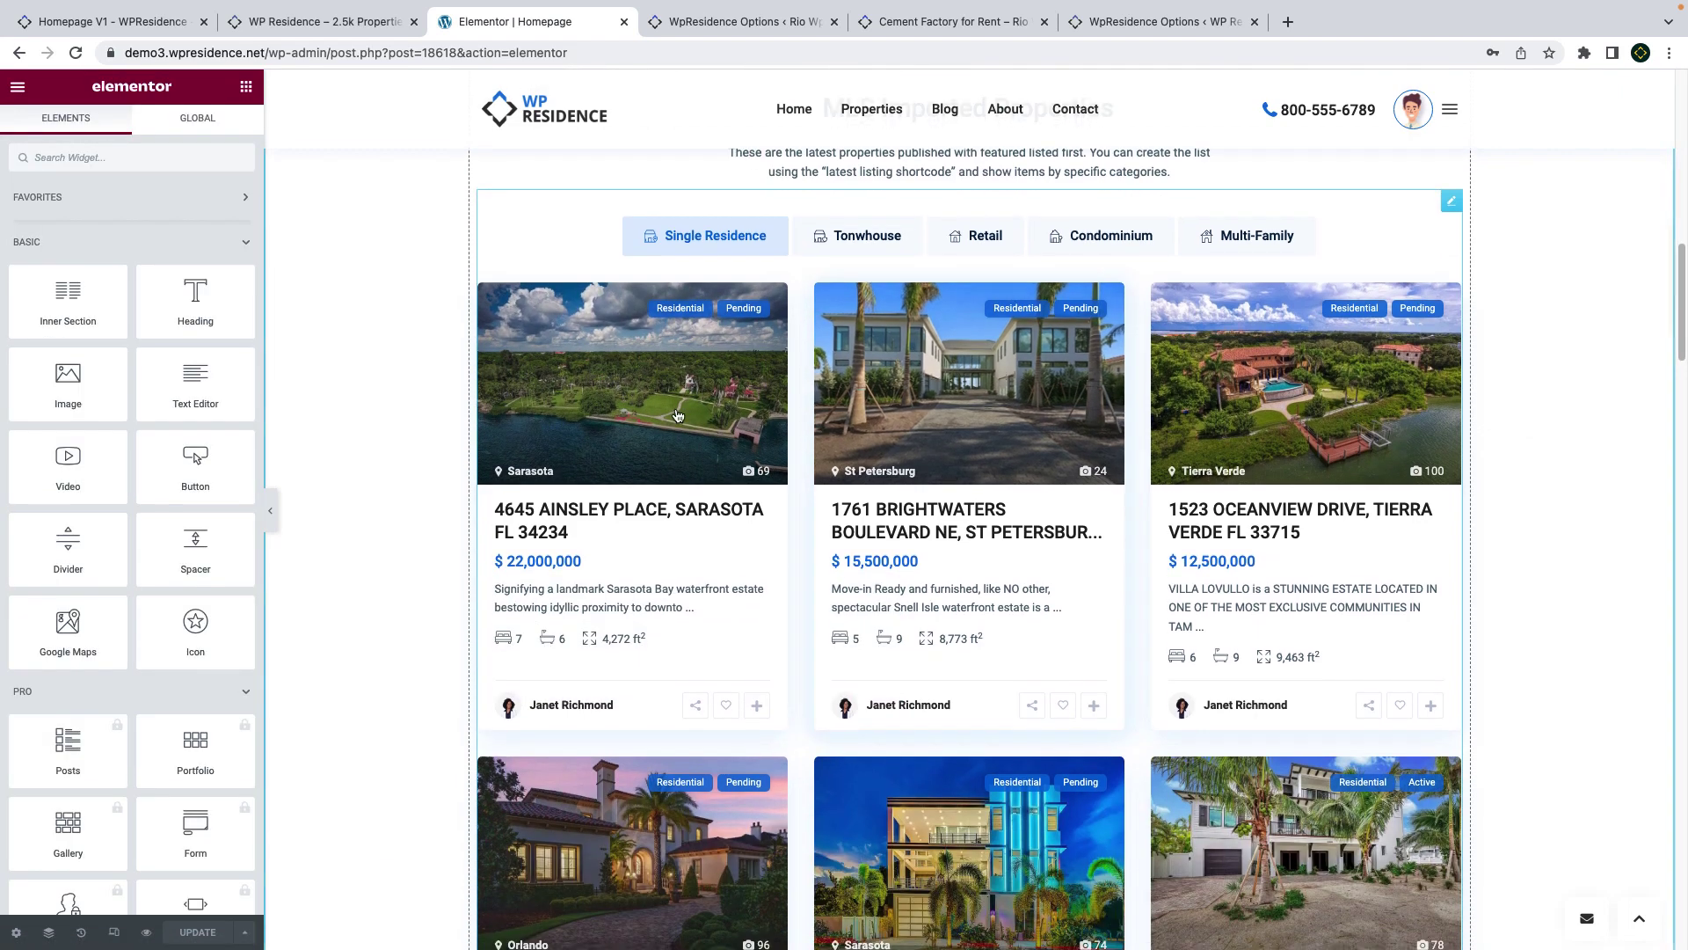
left_click(68, 248)
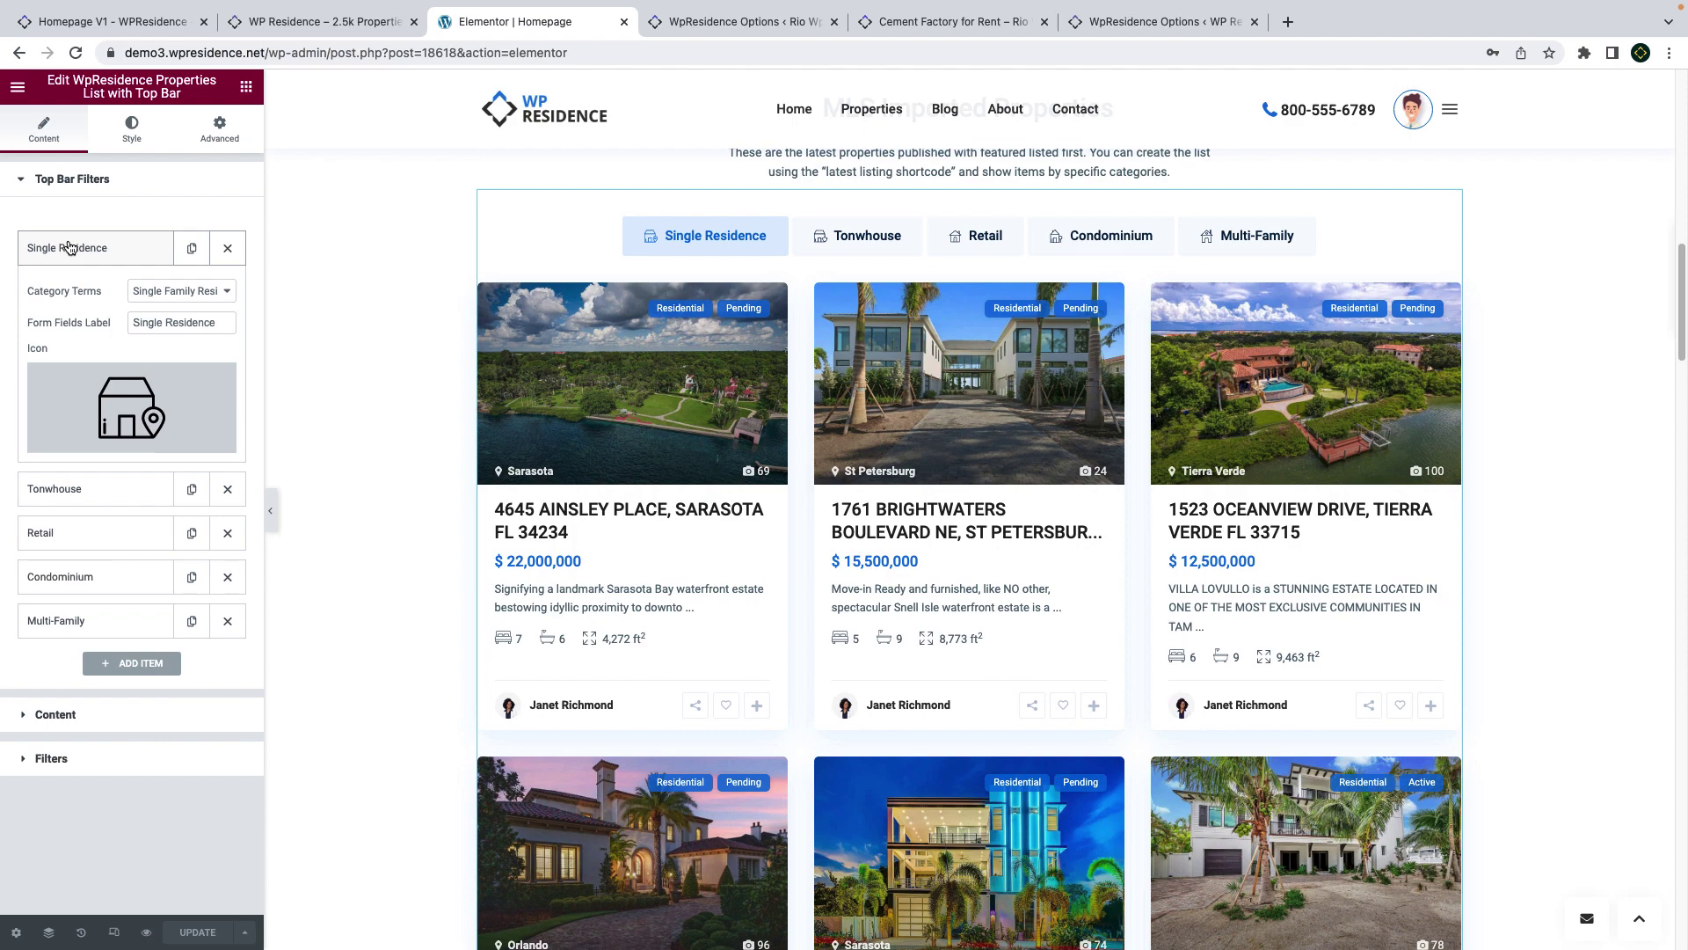
left_click(182, 291)
scroll(182, 296, "down", 15)
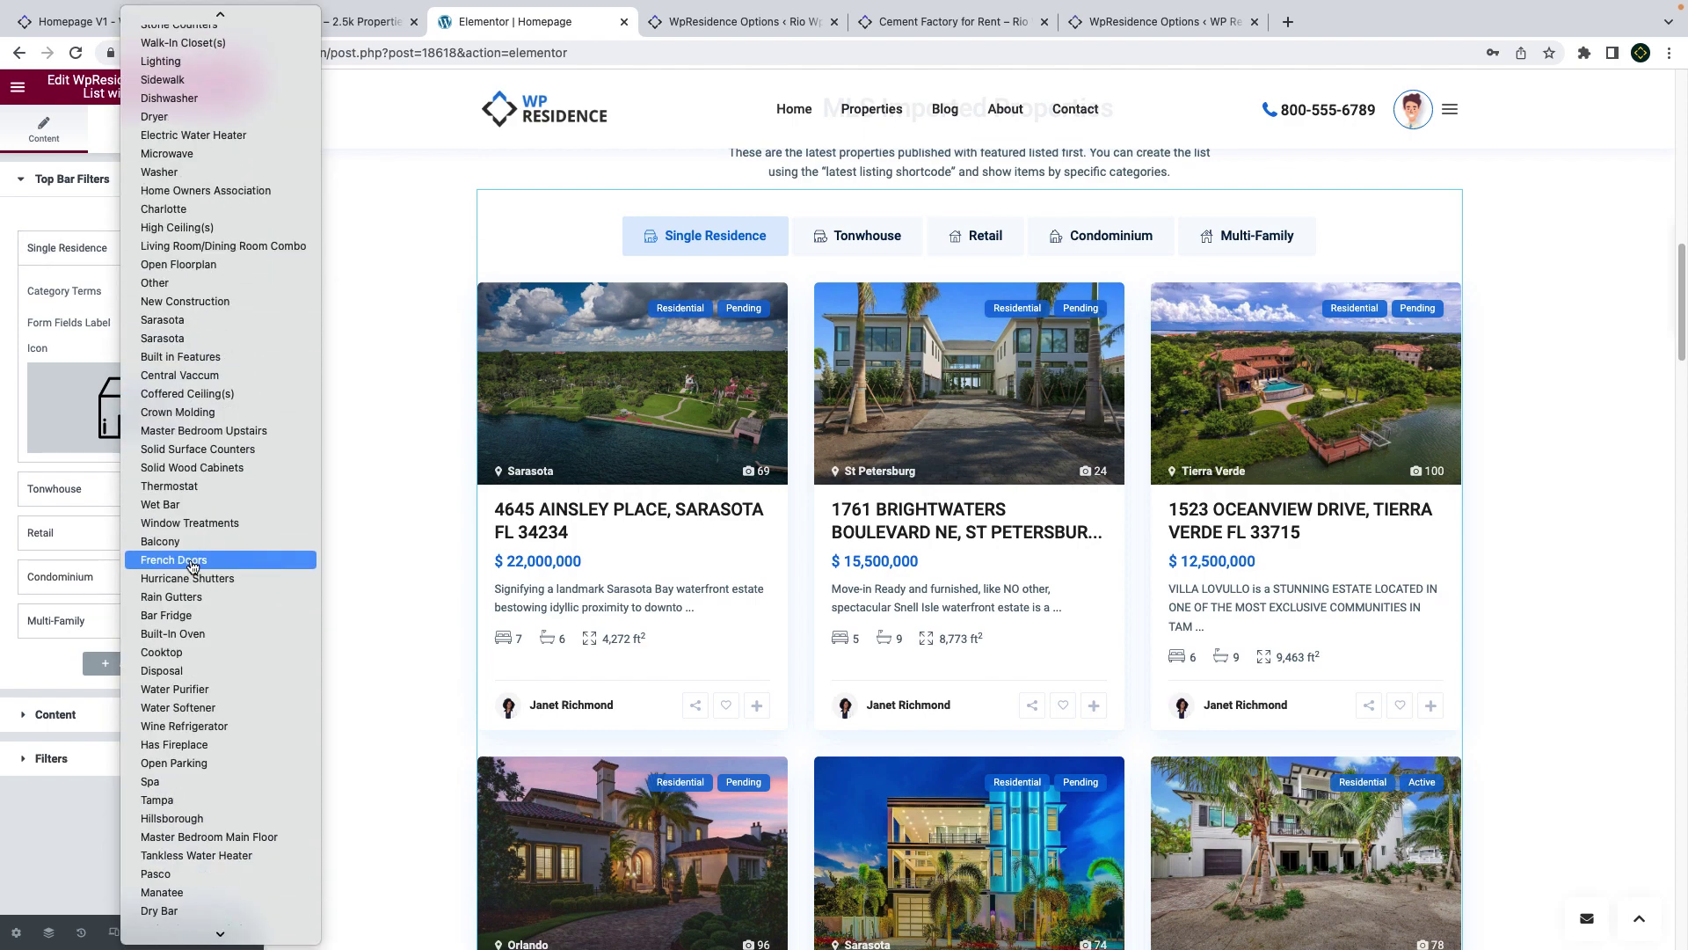
scroll(188, 611, "down", 7)
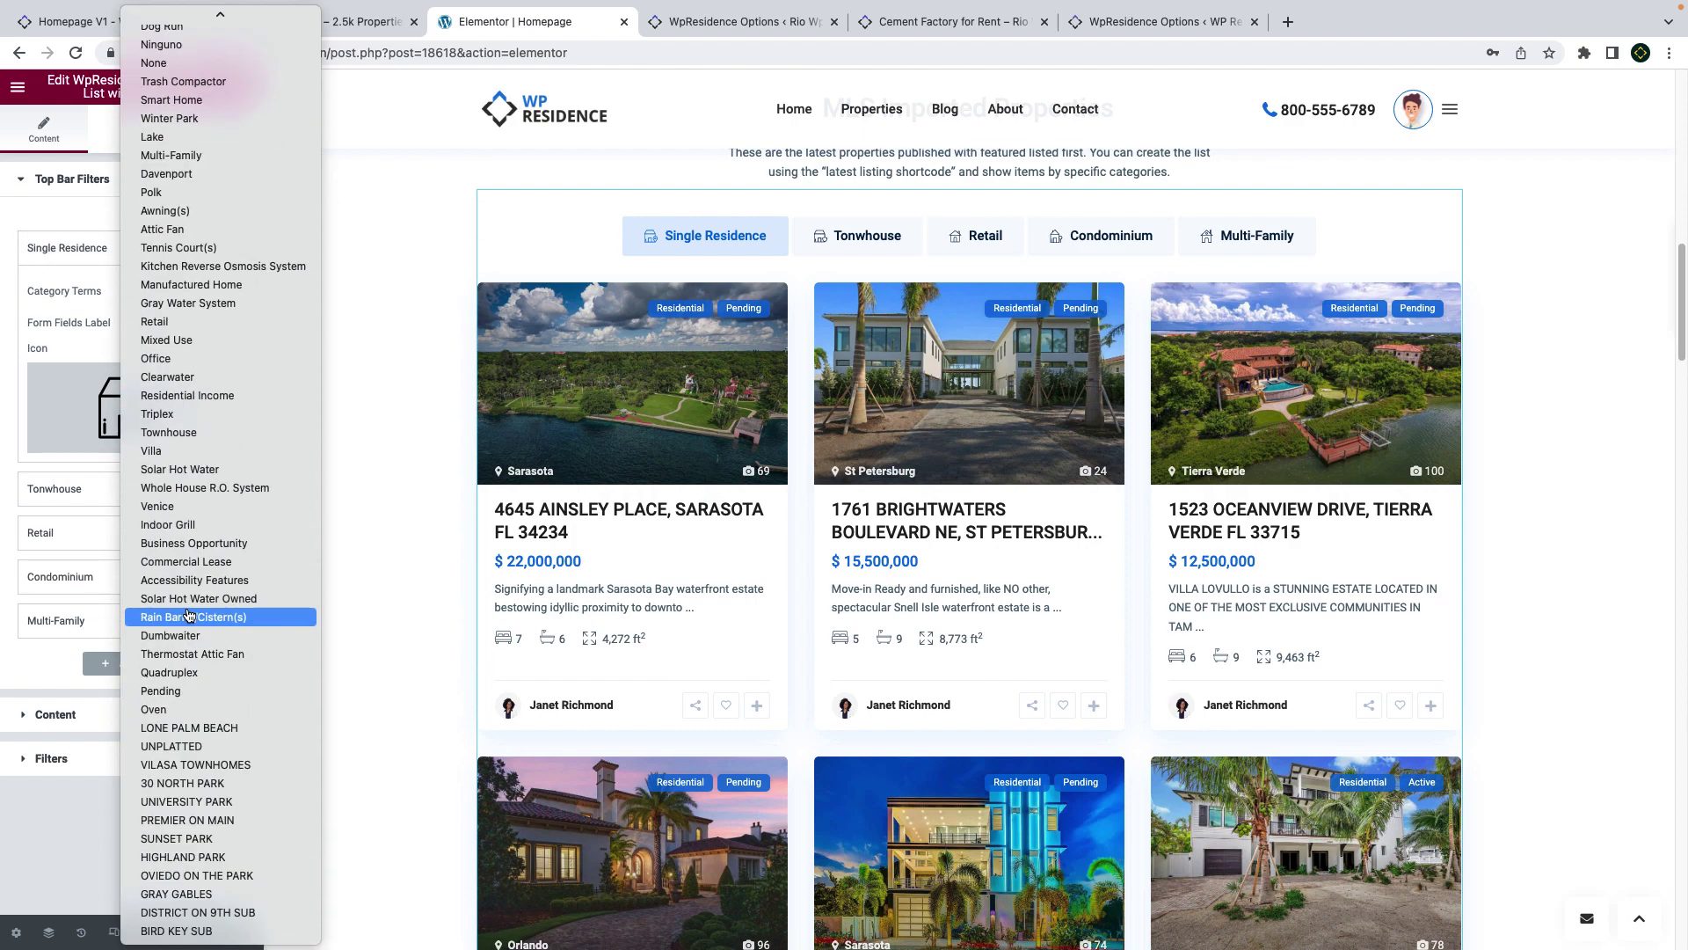
scroll(187, 613, "down", 10)
scroll(185, 608, "down", 5)
left_click(180, 457)
mouse_move(171, 432)
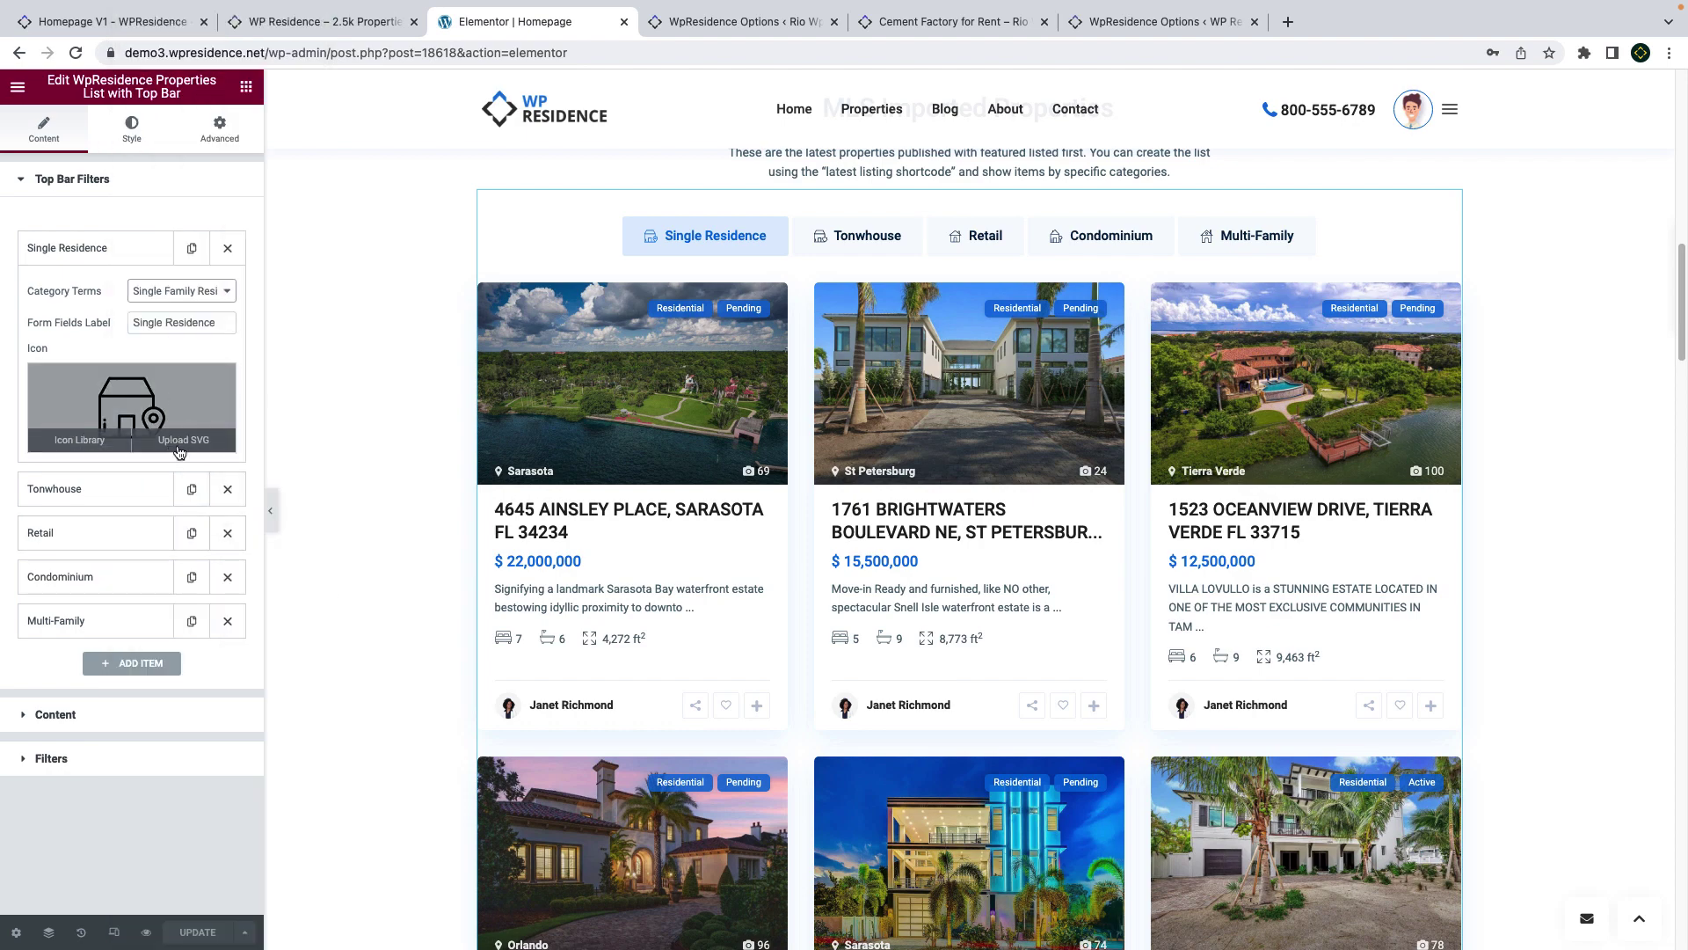
- Center-align the property list widget's filter category tabs in the Style settings
left_click(97, 717)
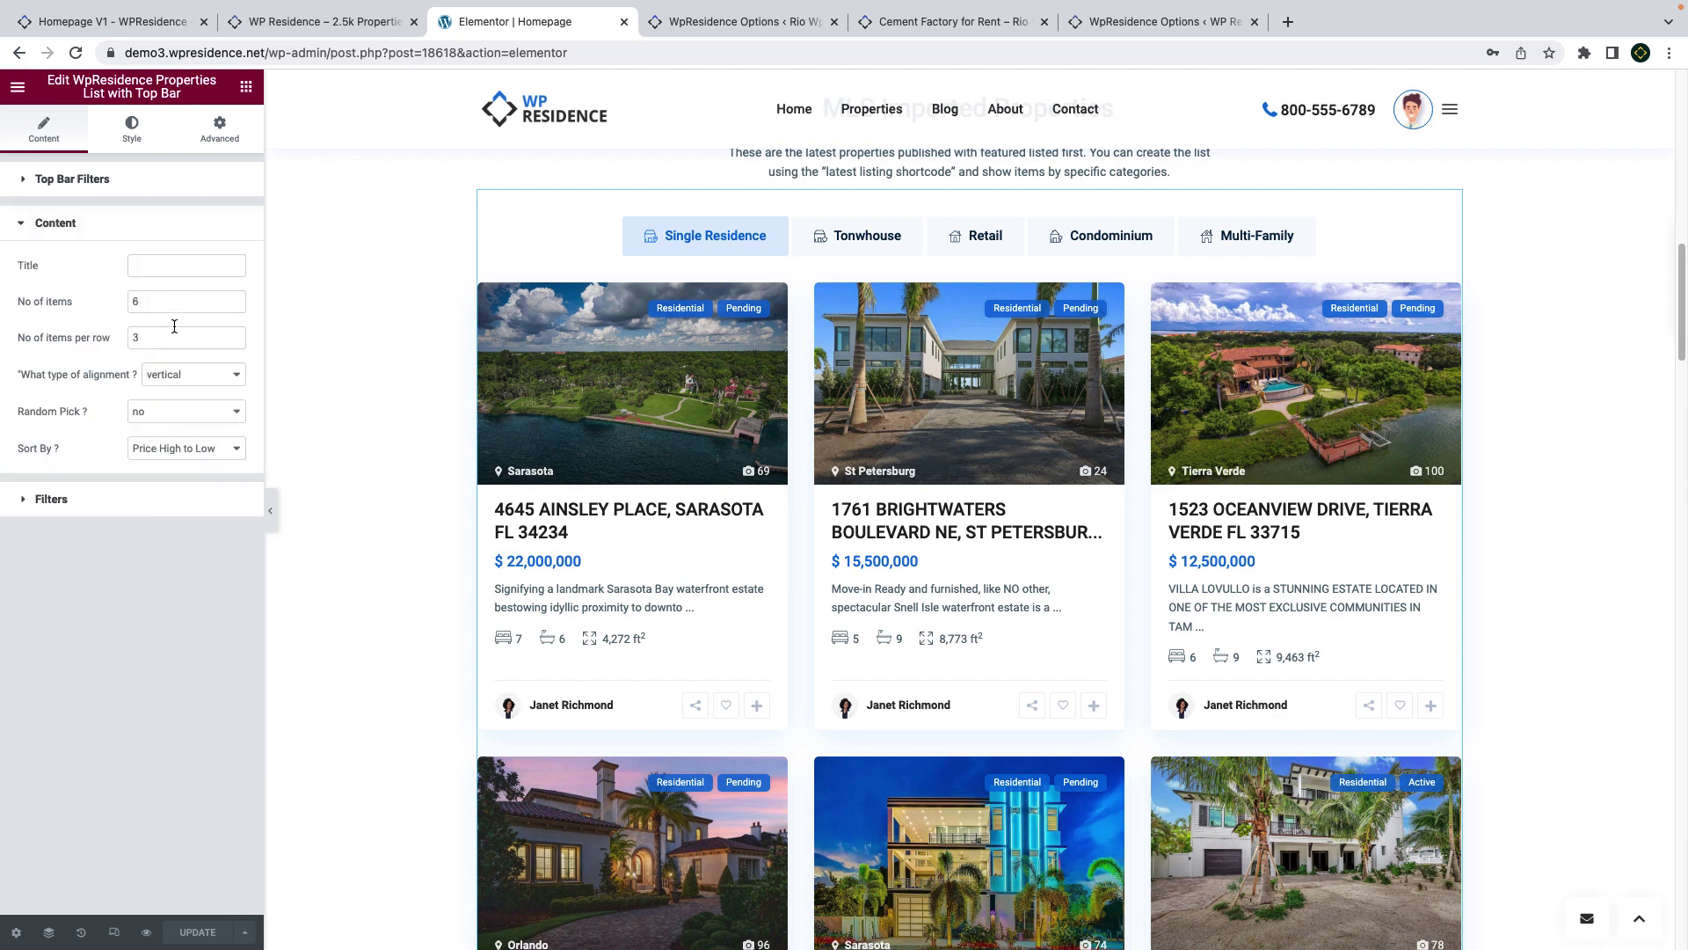
left_click(120, 516)
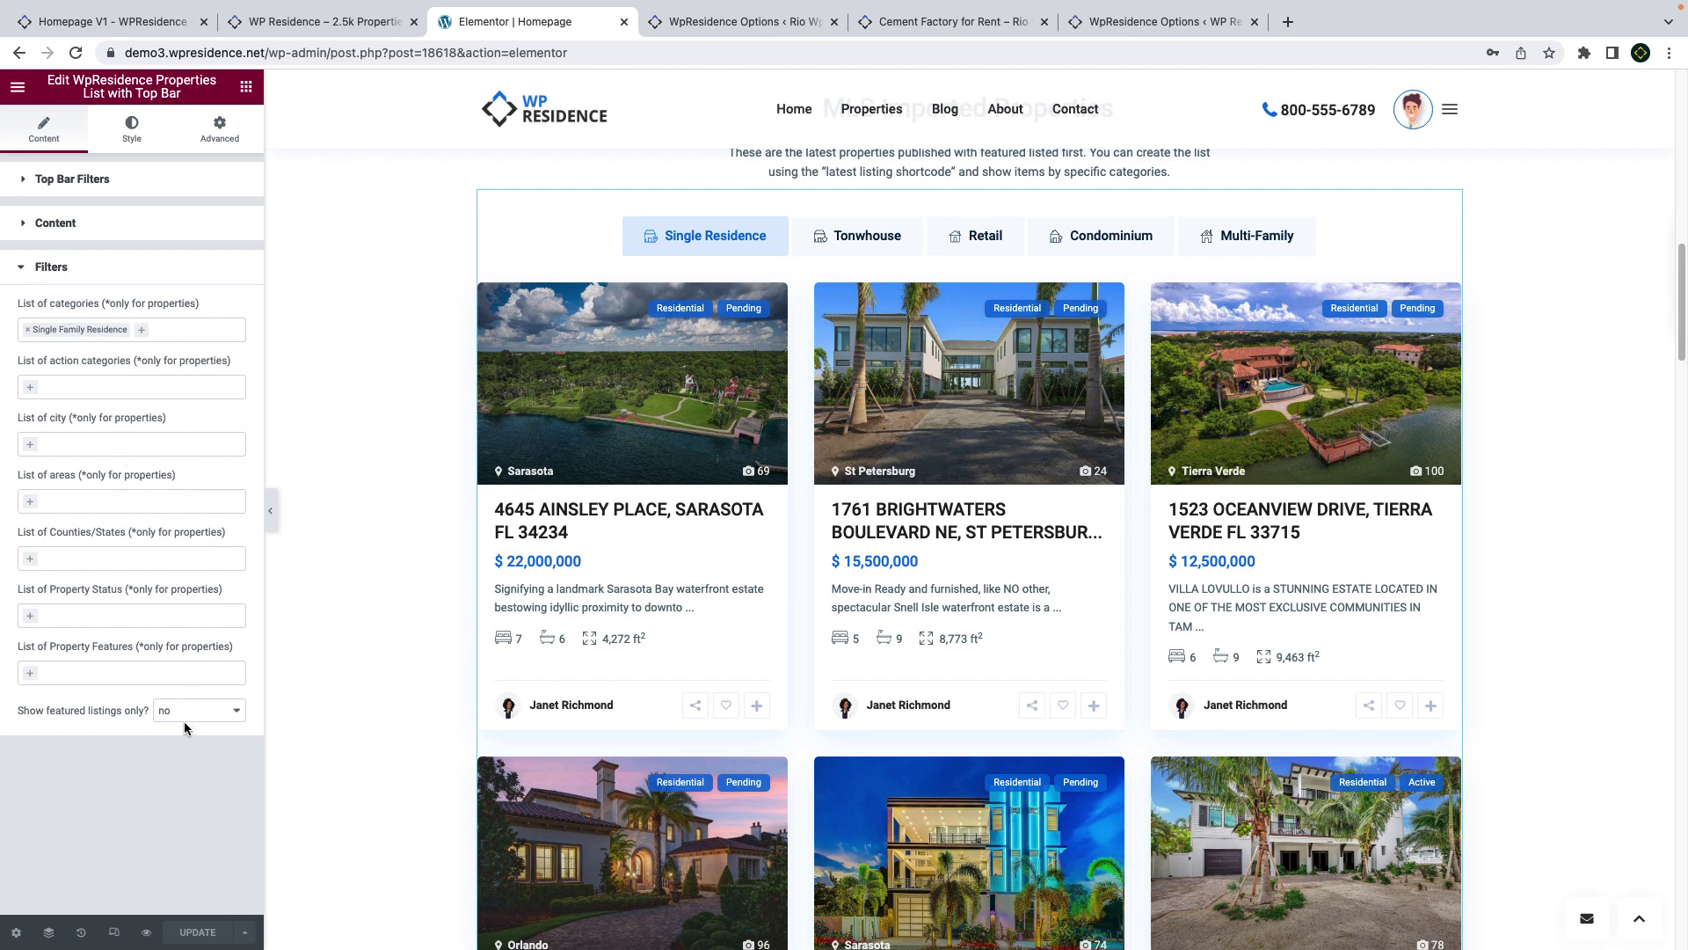
left_click(132, 146)
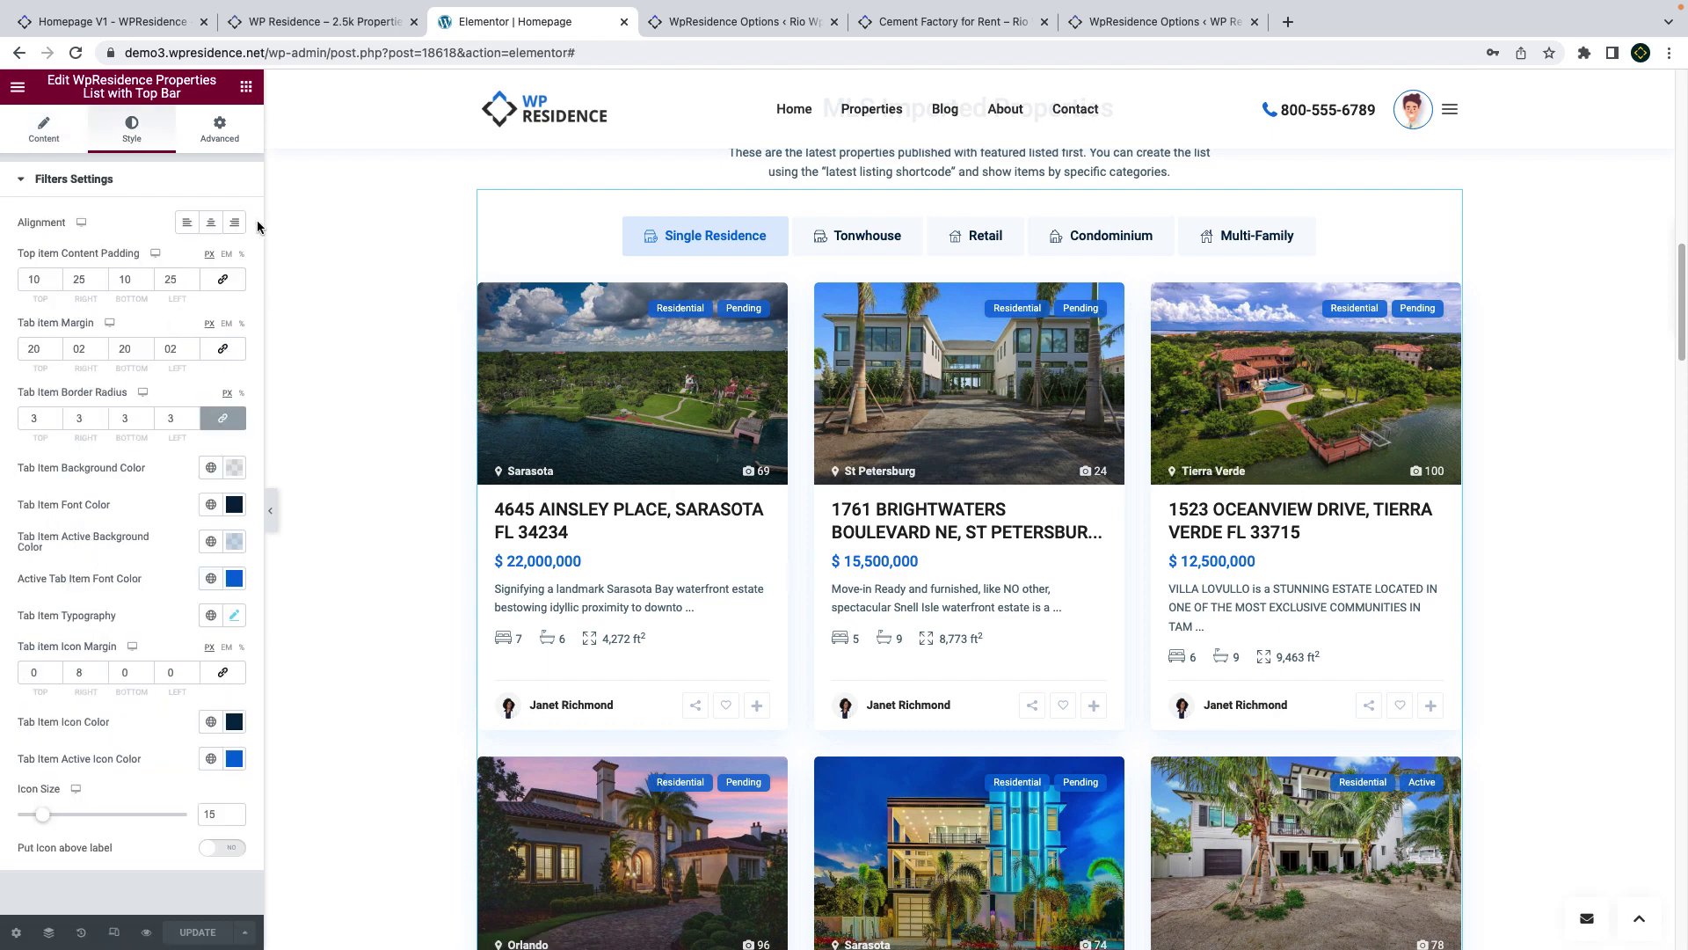
left_click(186, 222)
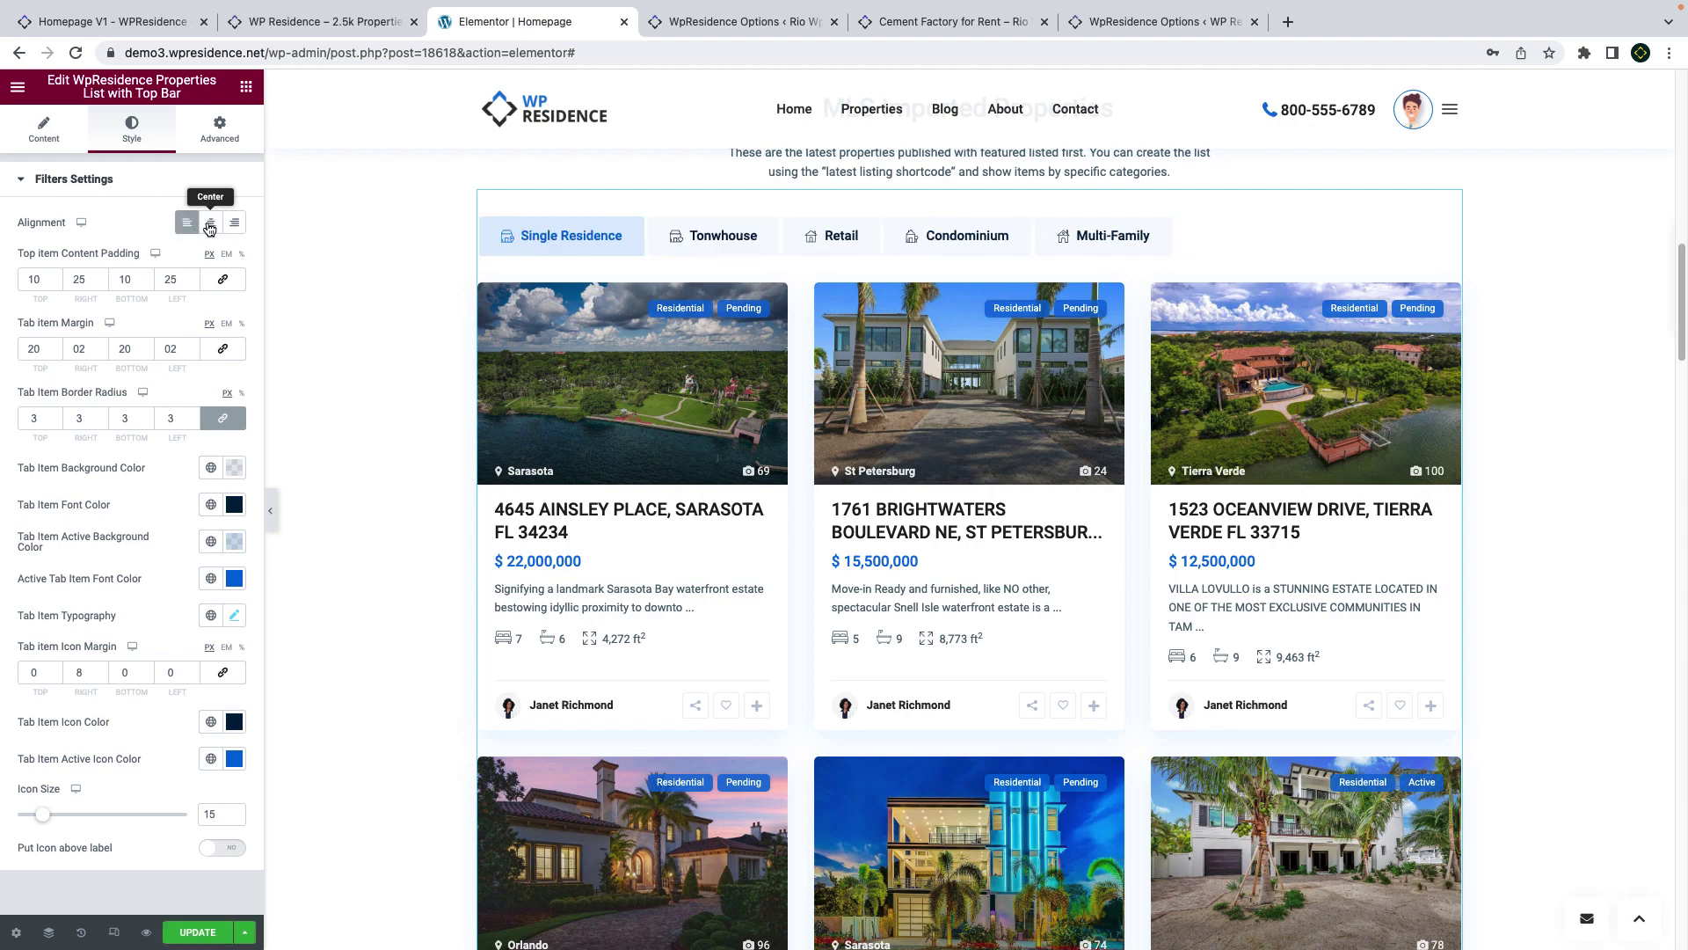
left_click(210, 223)
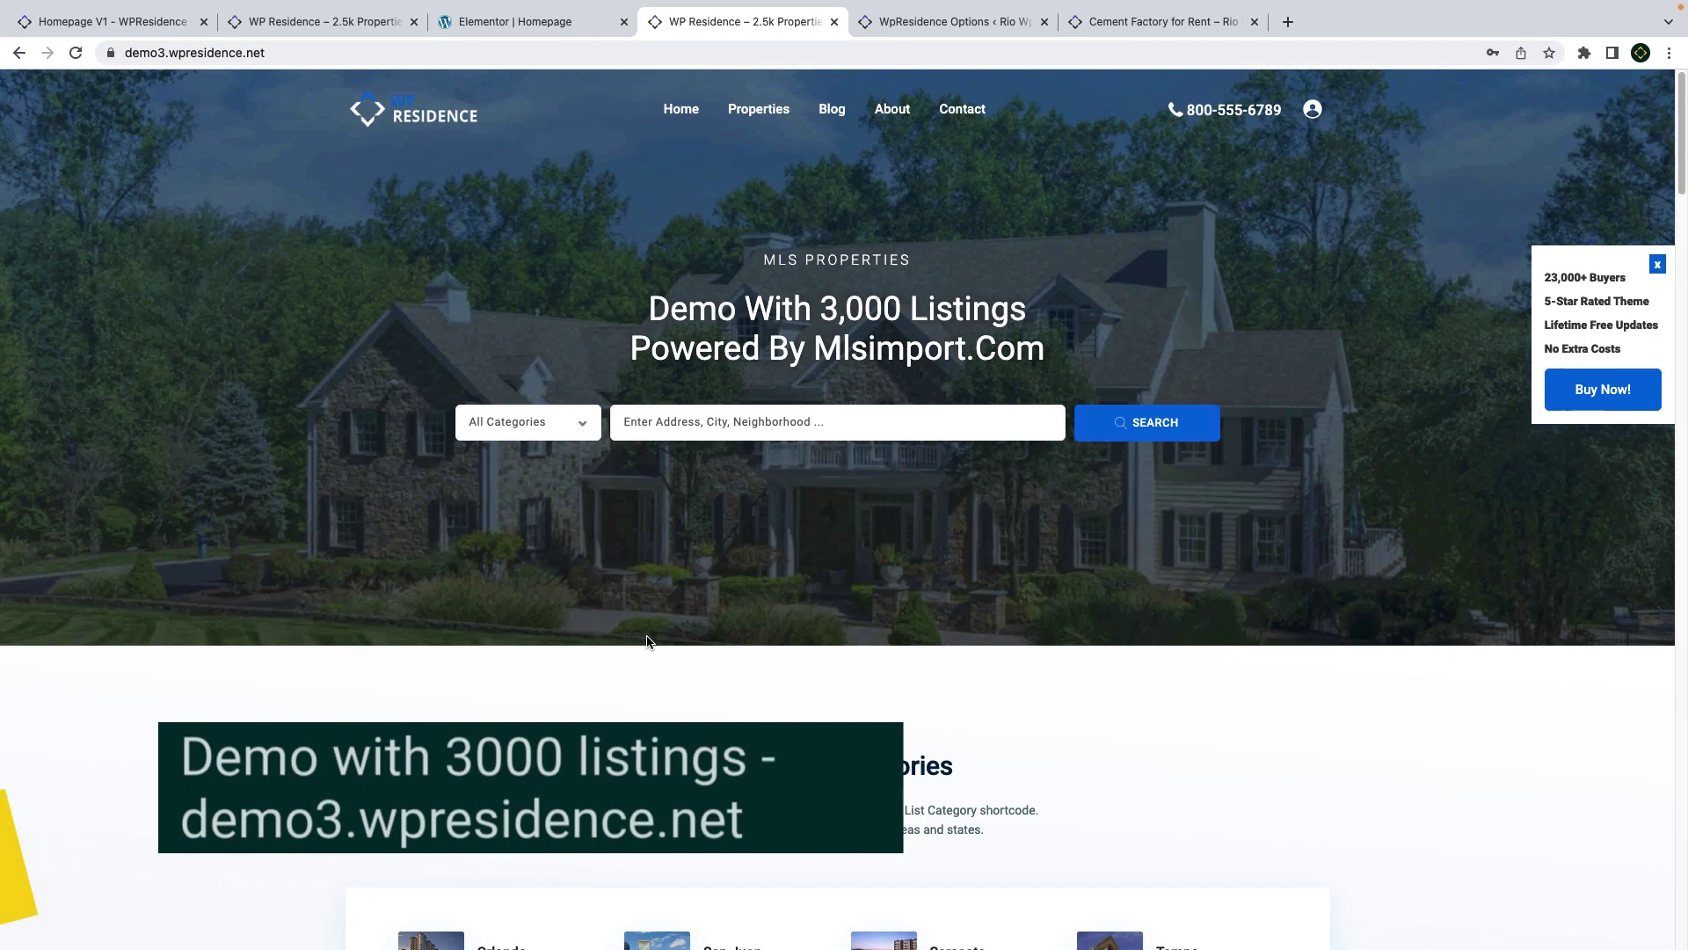
- Scroll to Search for properties by category and open Condominium, showing 1968 listings
scroll(647, 635, "down", 12)
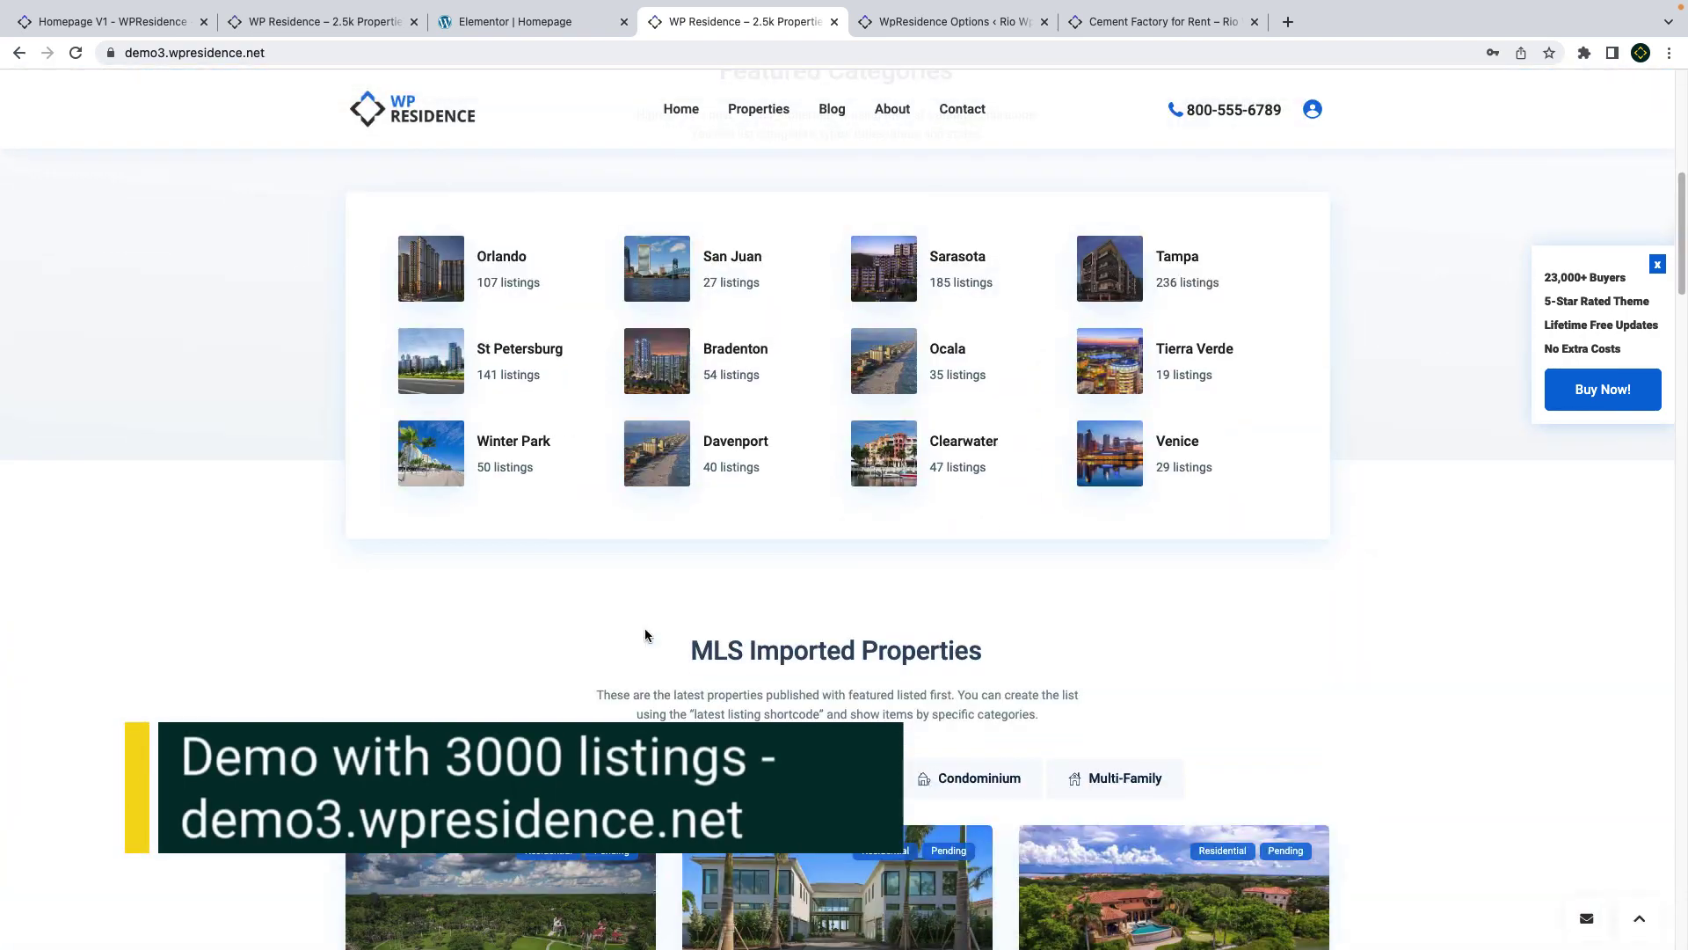
scroll(646, 635, "down", 10)
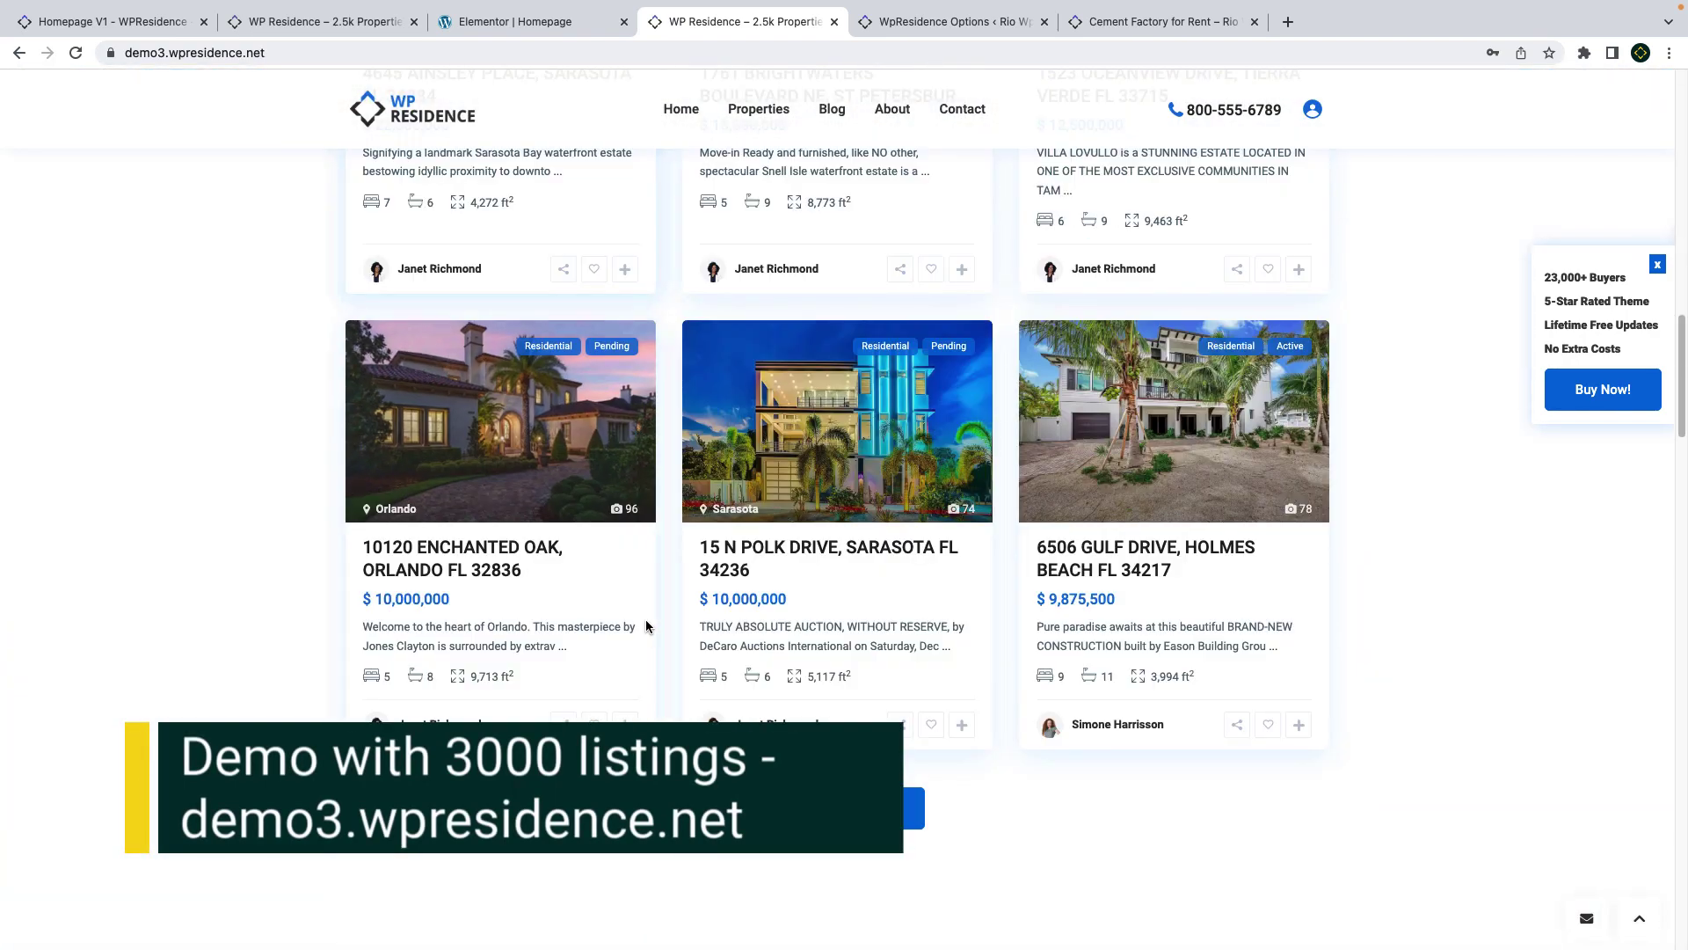
scroll(654, 625, "down", 5)
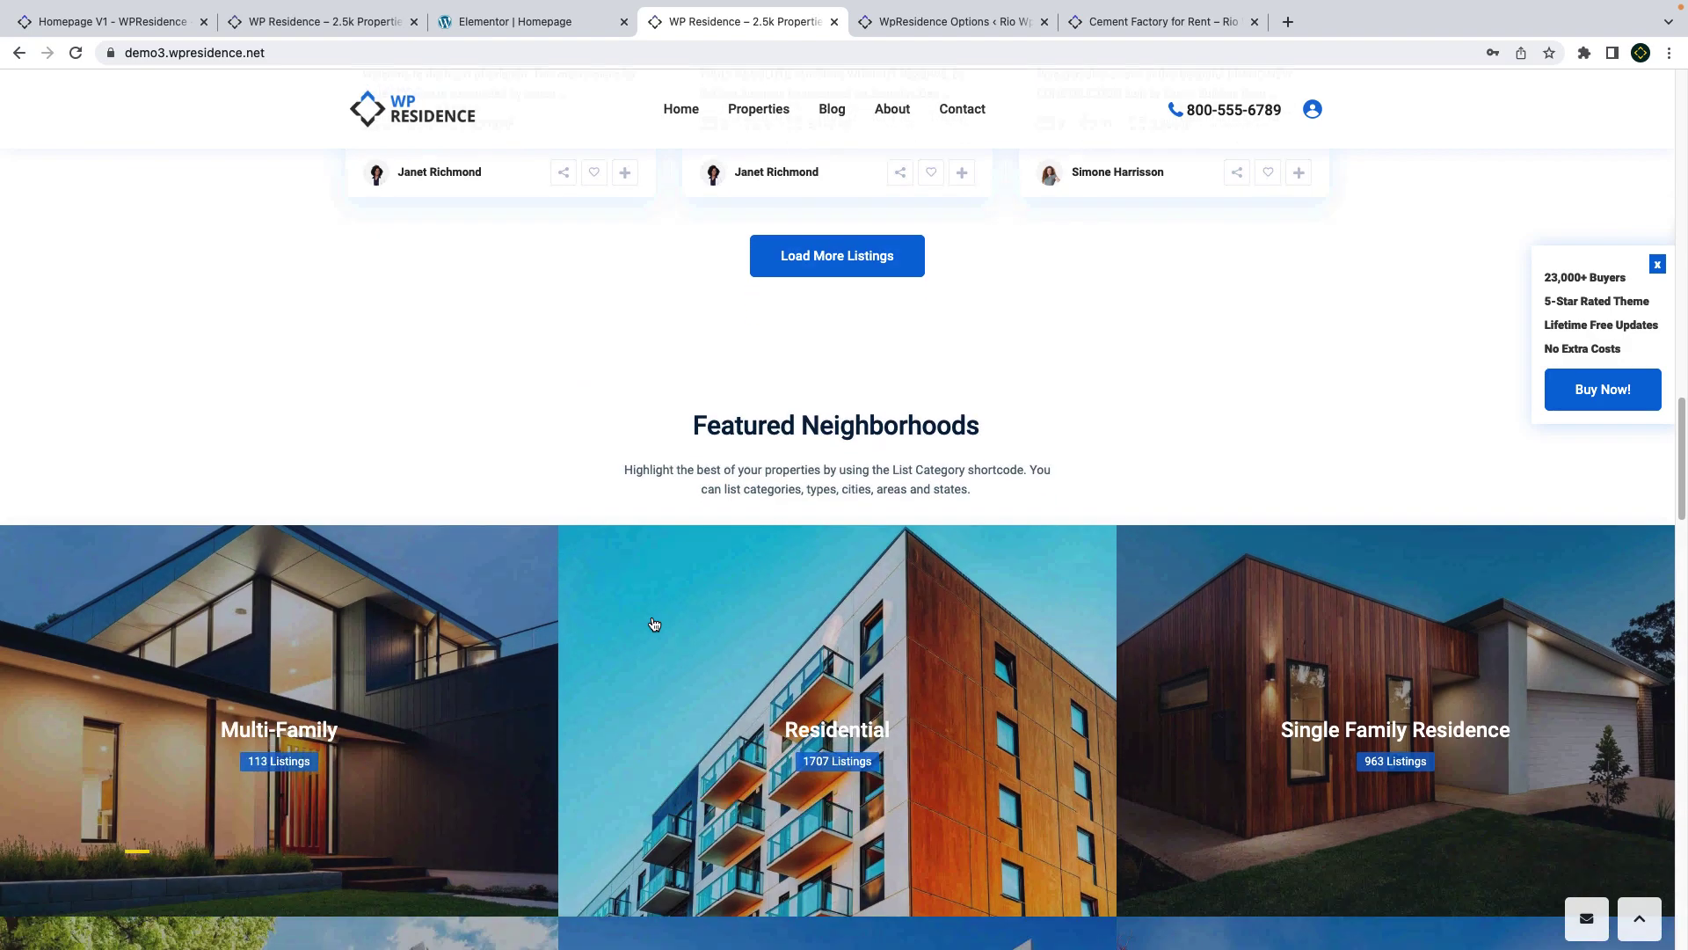
scroll(653, 628, "down", 12)
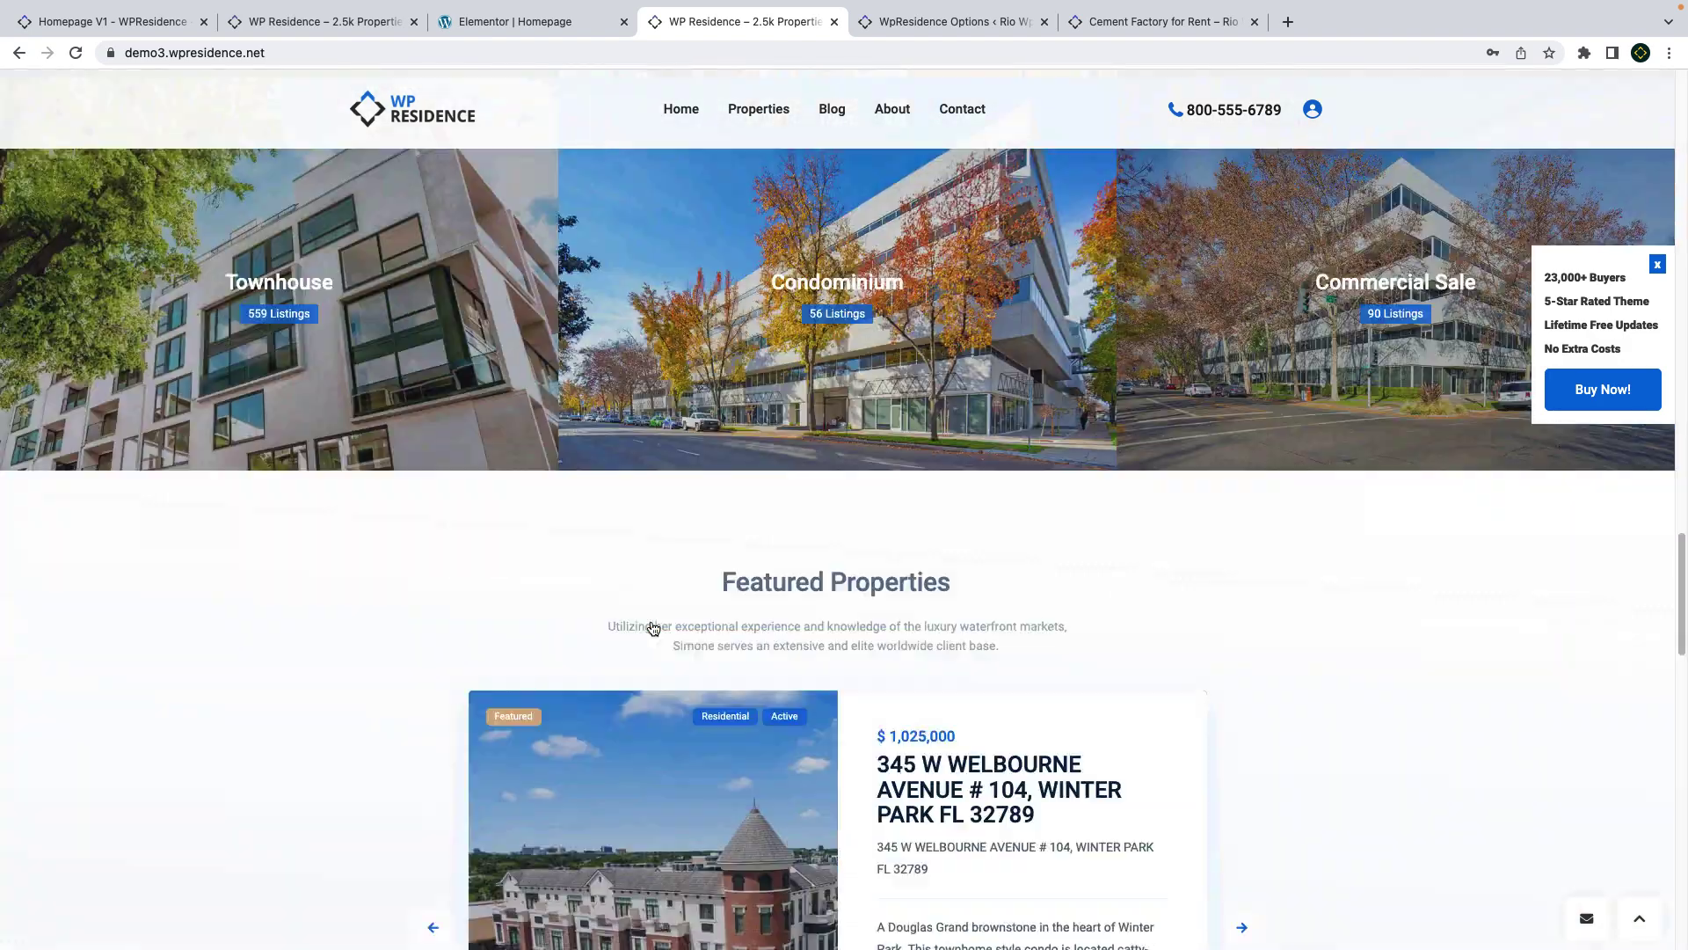
scroll(651, 624, "down", 10)
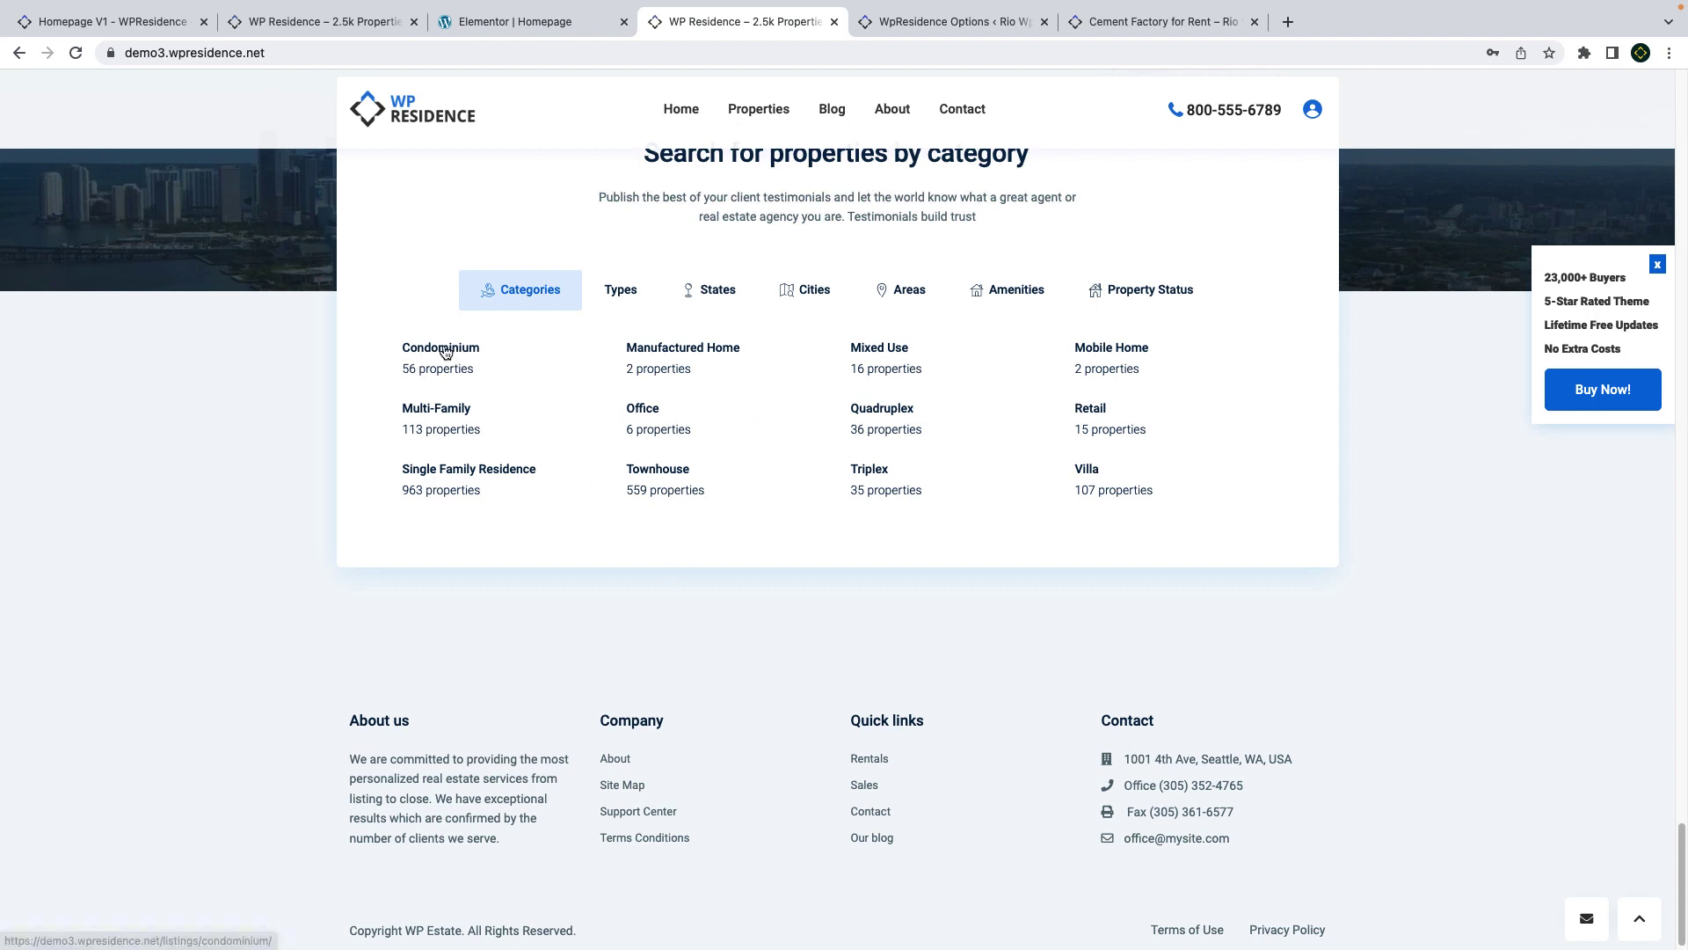
left_click(445, 352)
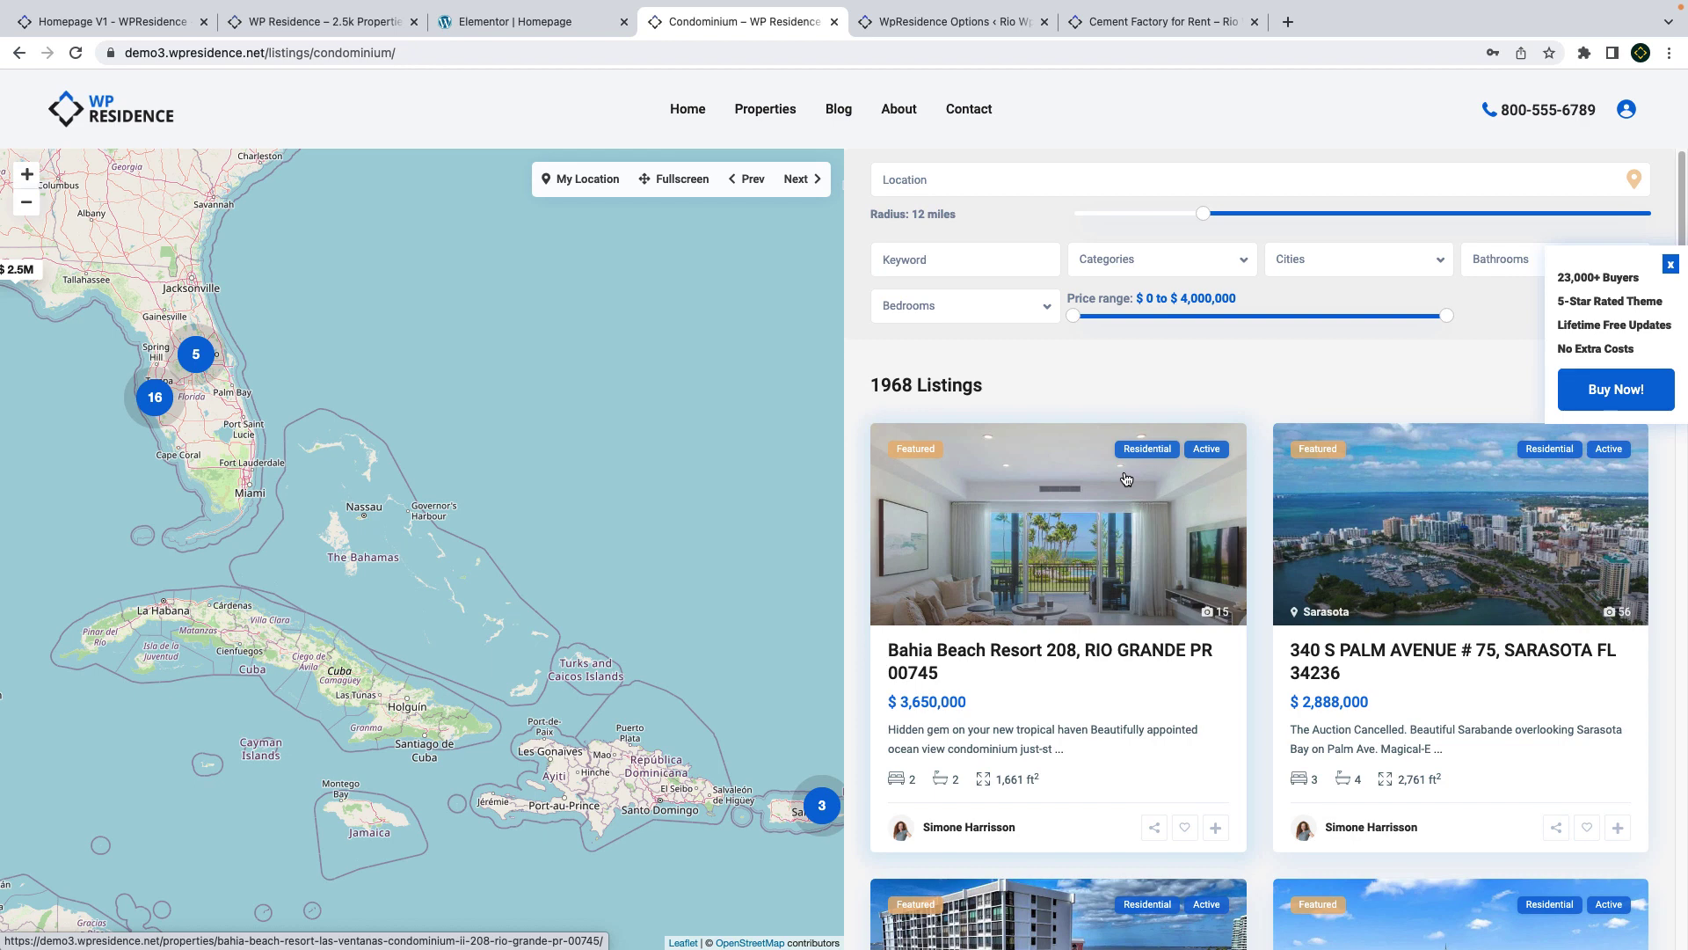
- Open the Bahia Beach Resort 208 listing and scroll through its property details
left_click(1126, 478)
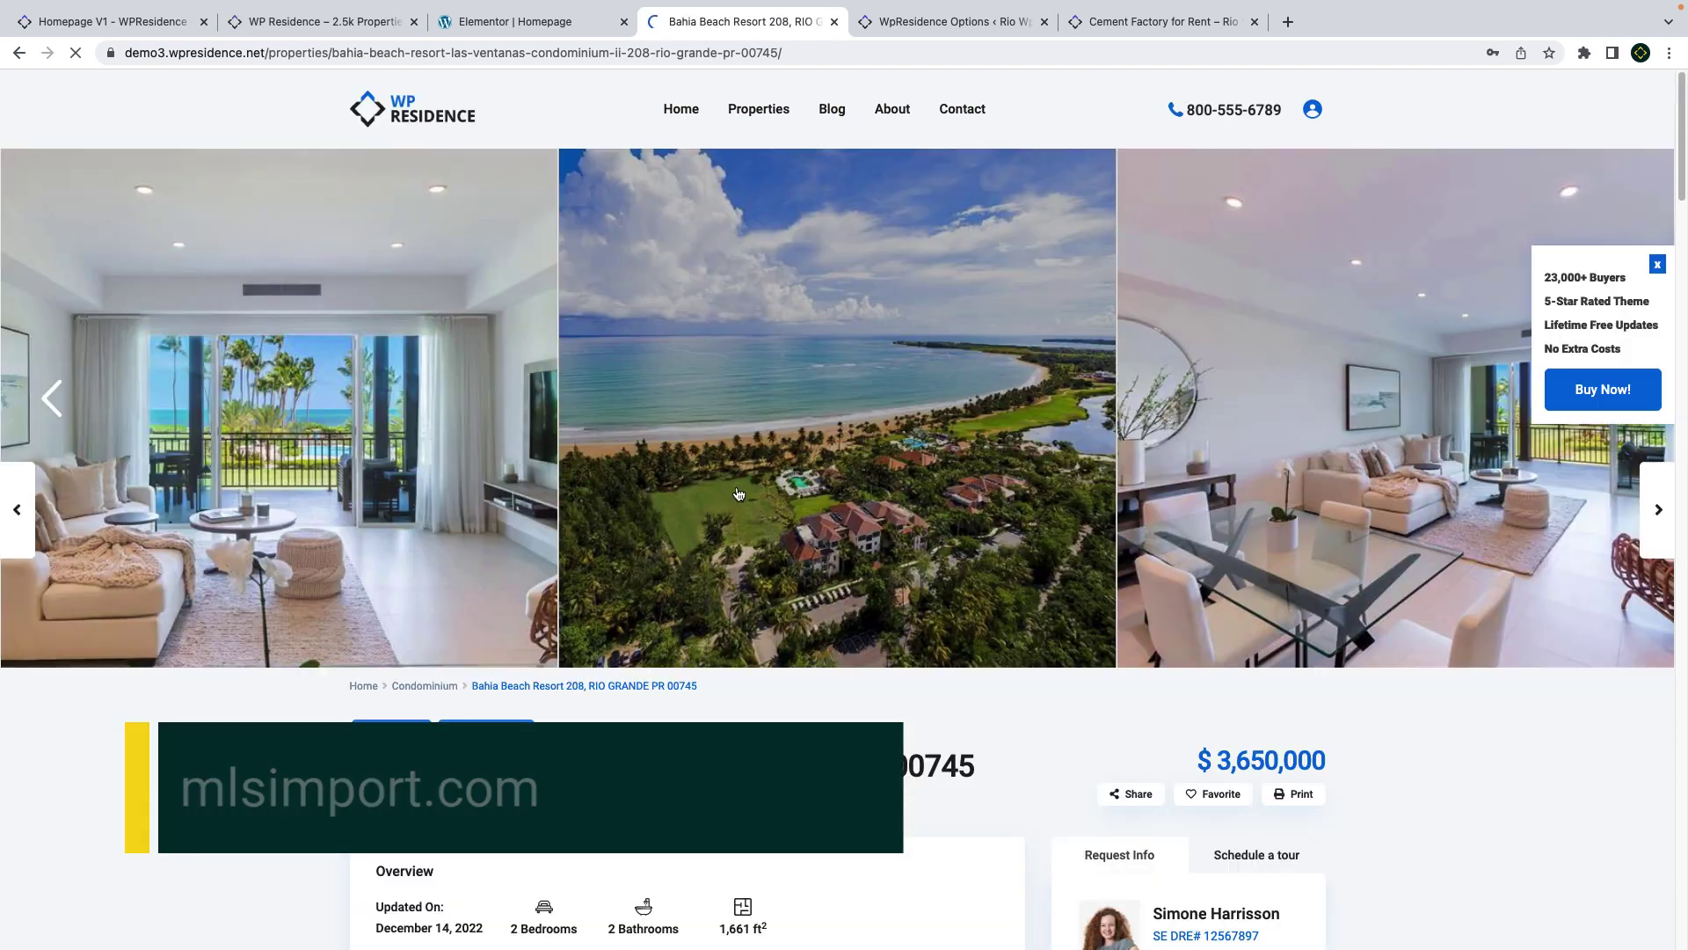
scroll(703, 466, "down", 9)
scroll(691, 449, "down", 20)
scroll(691, 449, "down", 3)
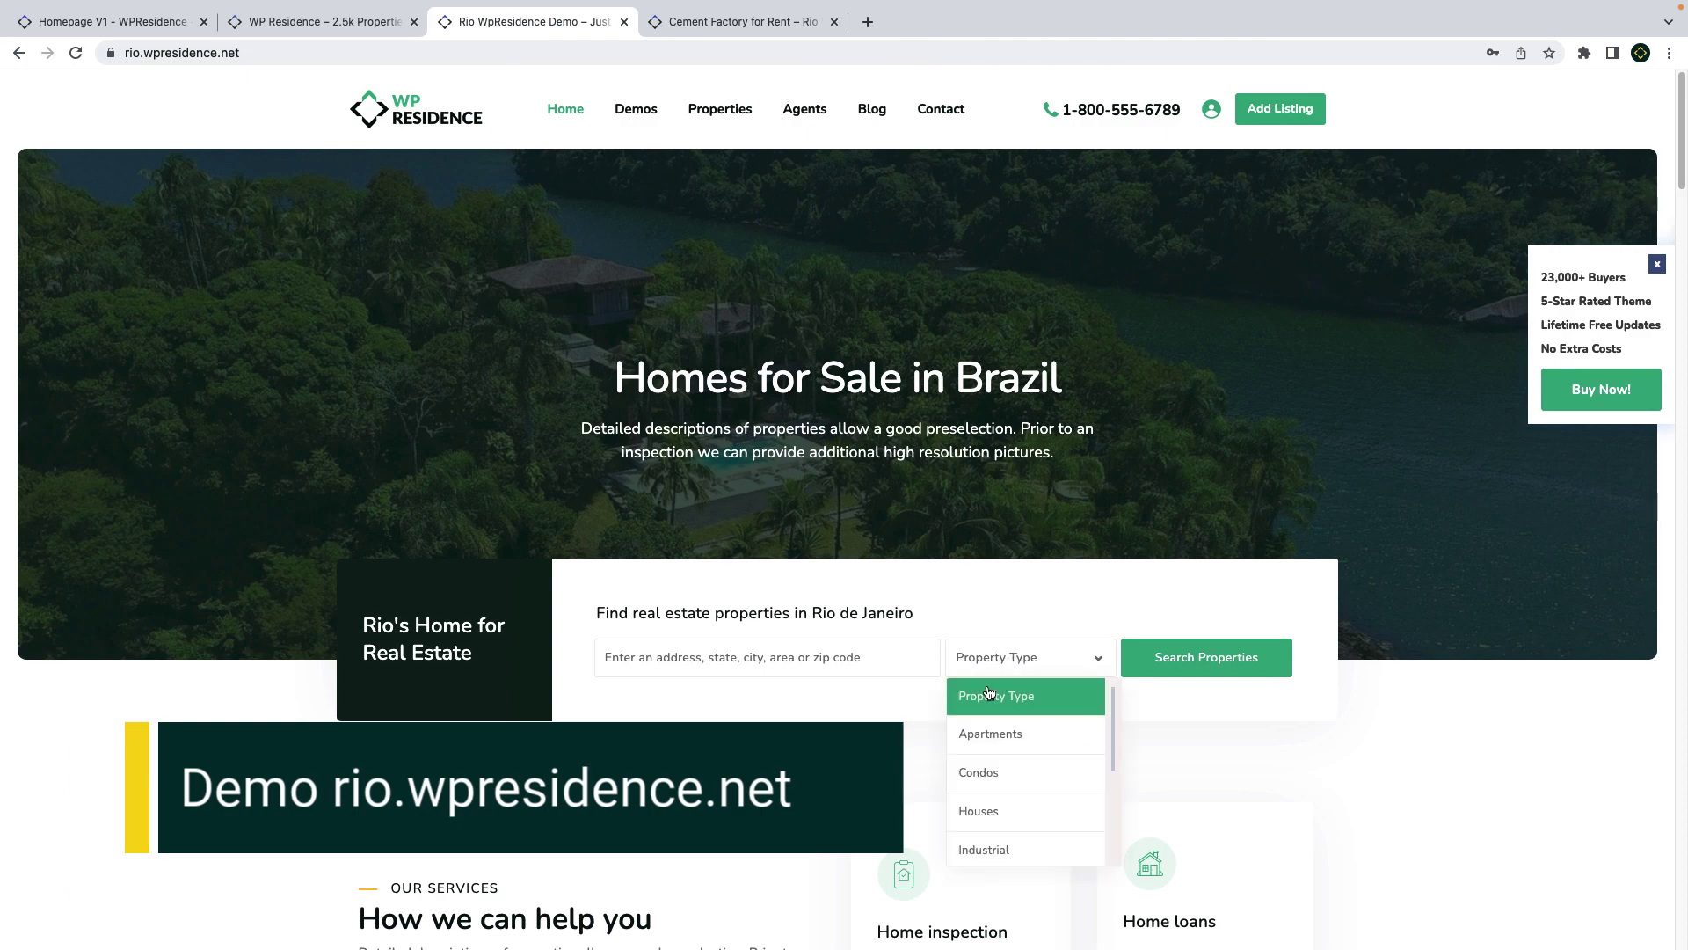
- Browse down the Rio homepage, then return to the Cement Factory for Rent listing's tour form (Sat 17 Dec, 12:30 pm, video chat)
scroll(747, 621, "down", 12)
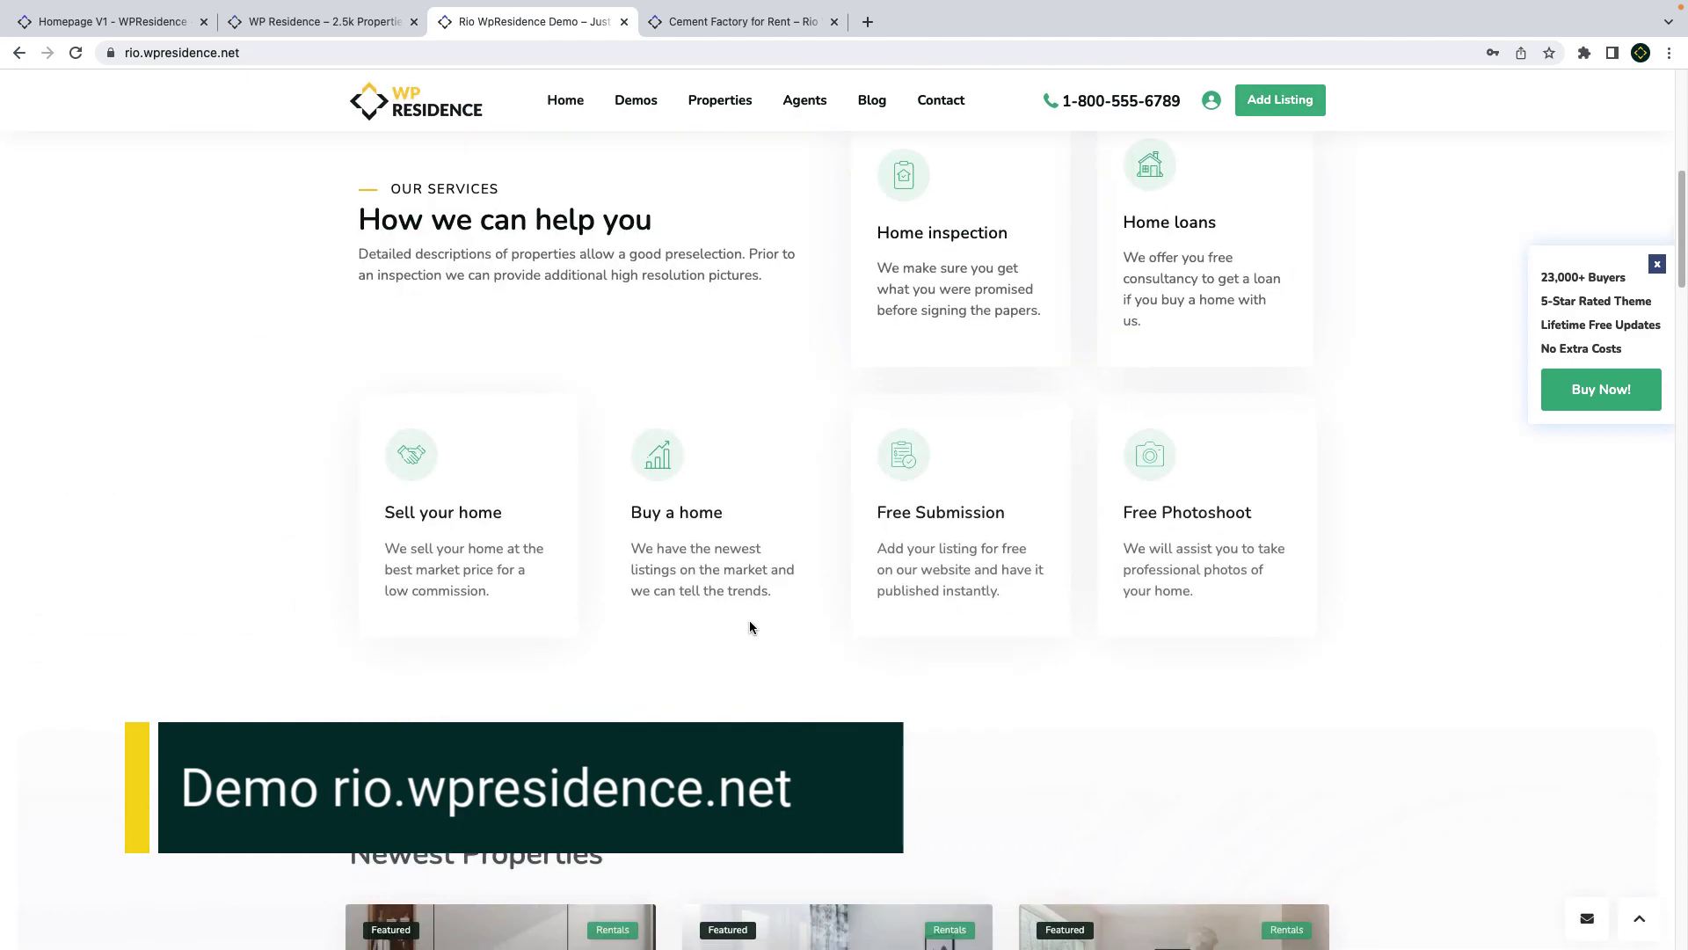
scroll(749, 625, "down", 8)
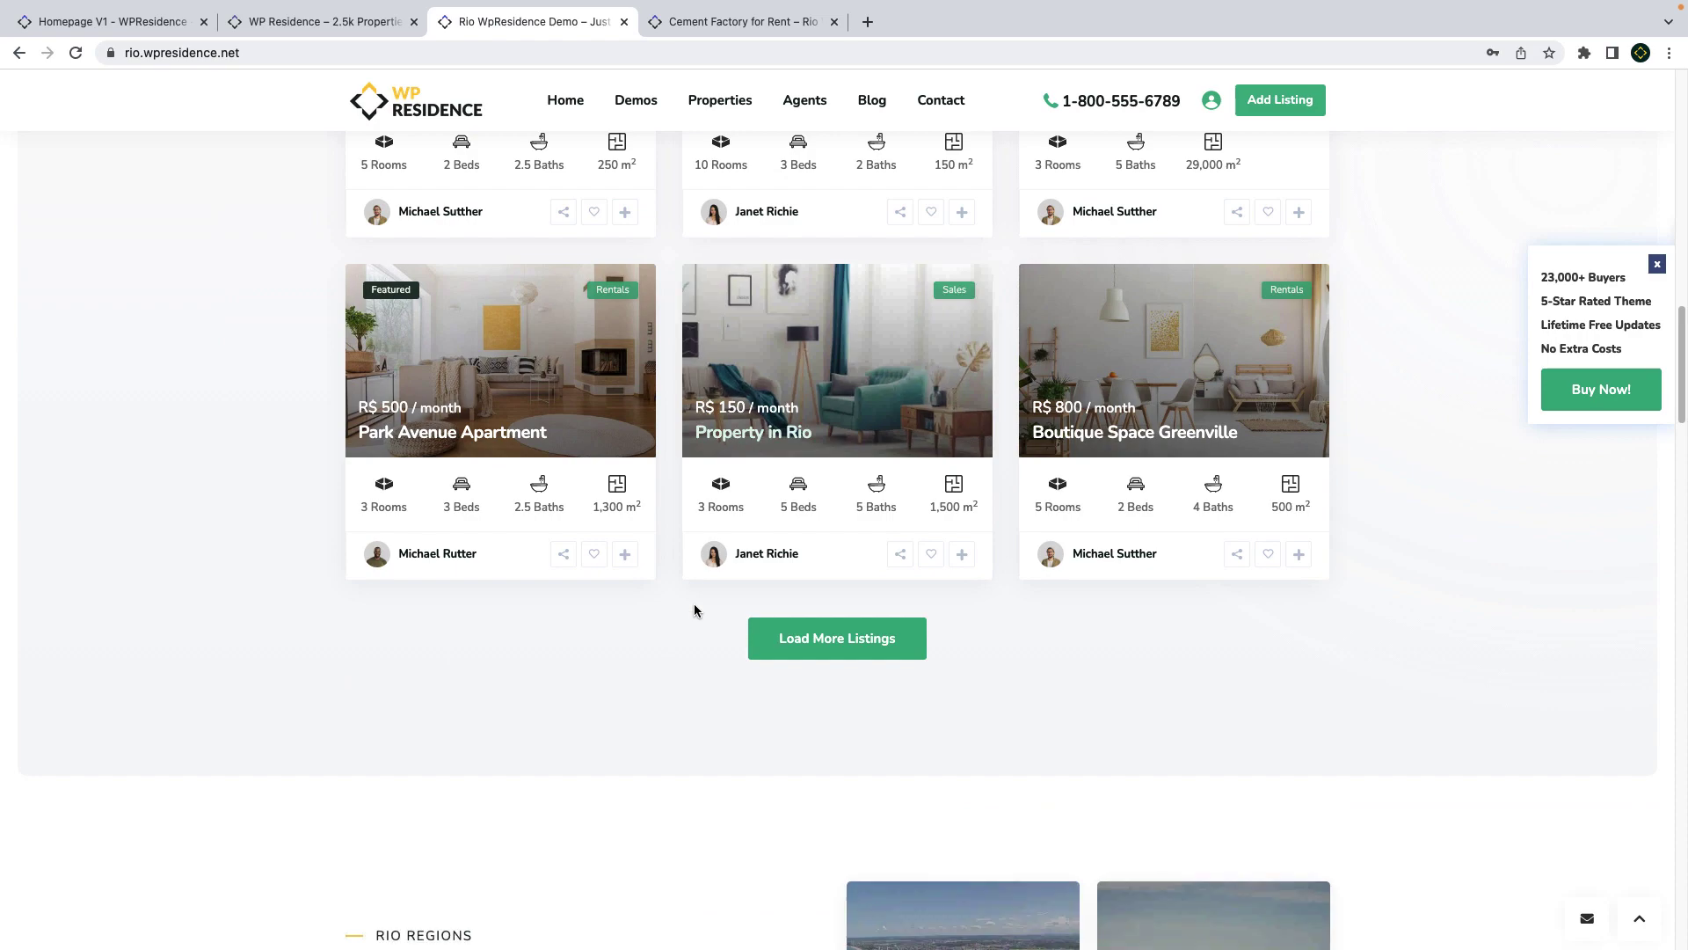
scroll(762, 655, "down", 12)
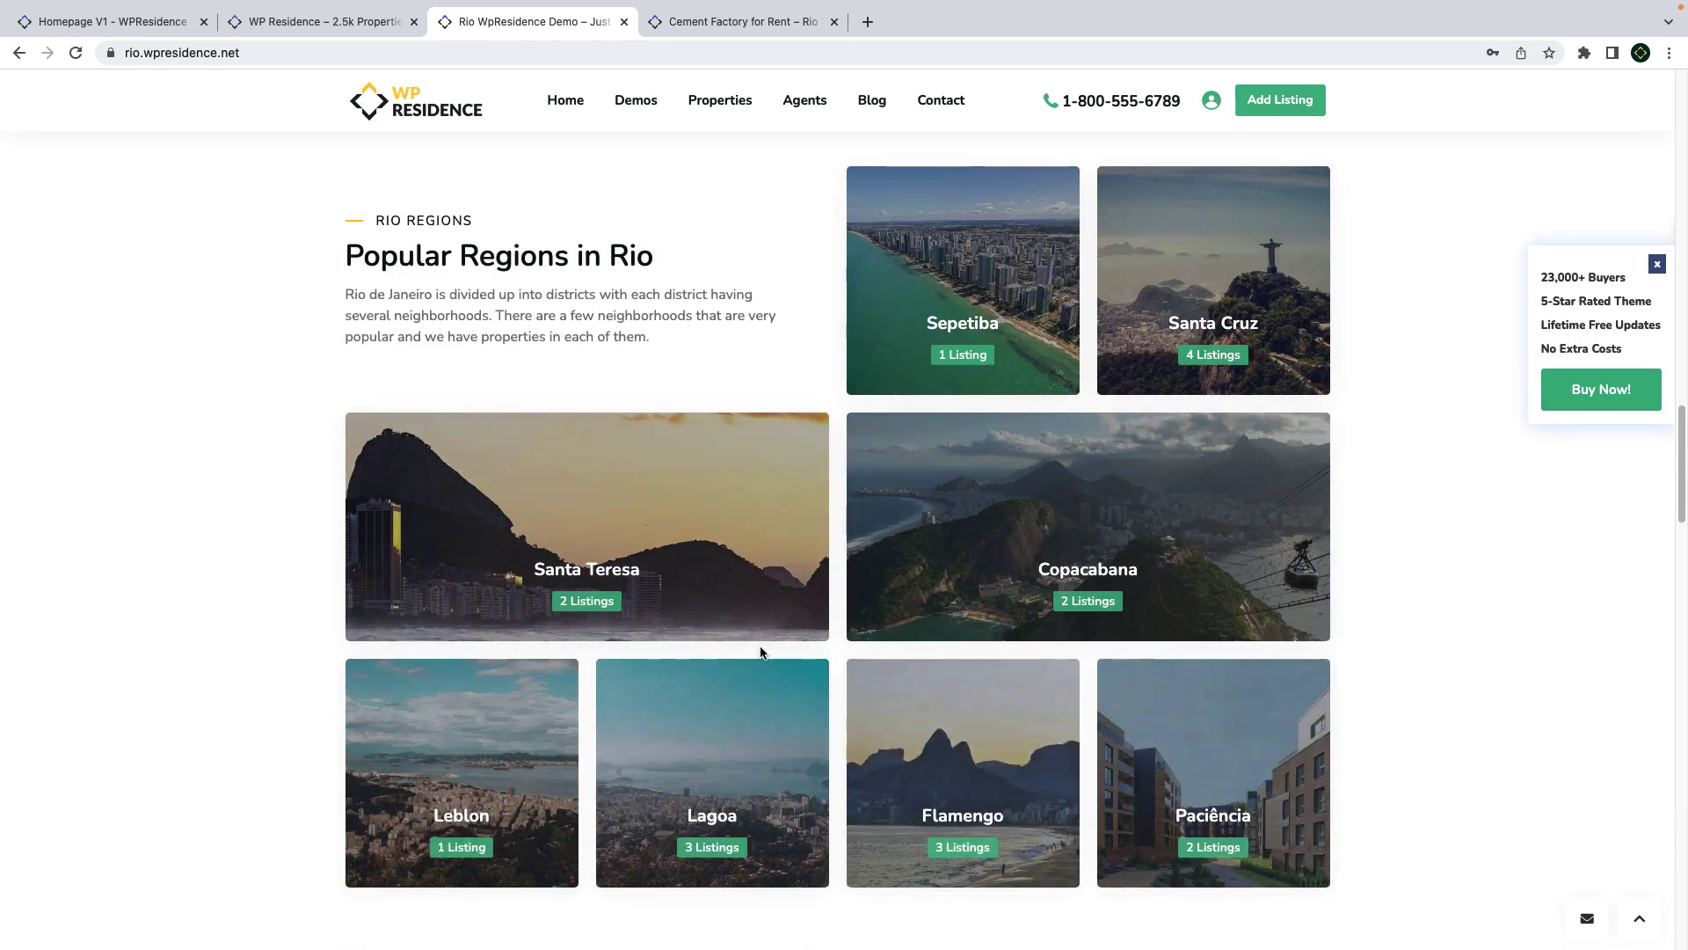
scroll(760, 646, "down", 12)
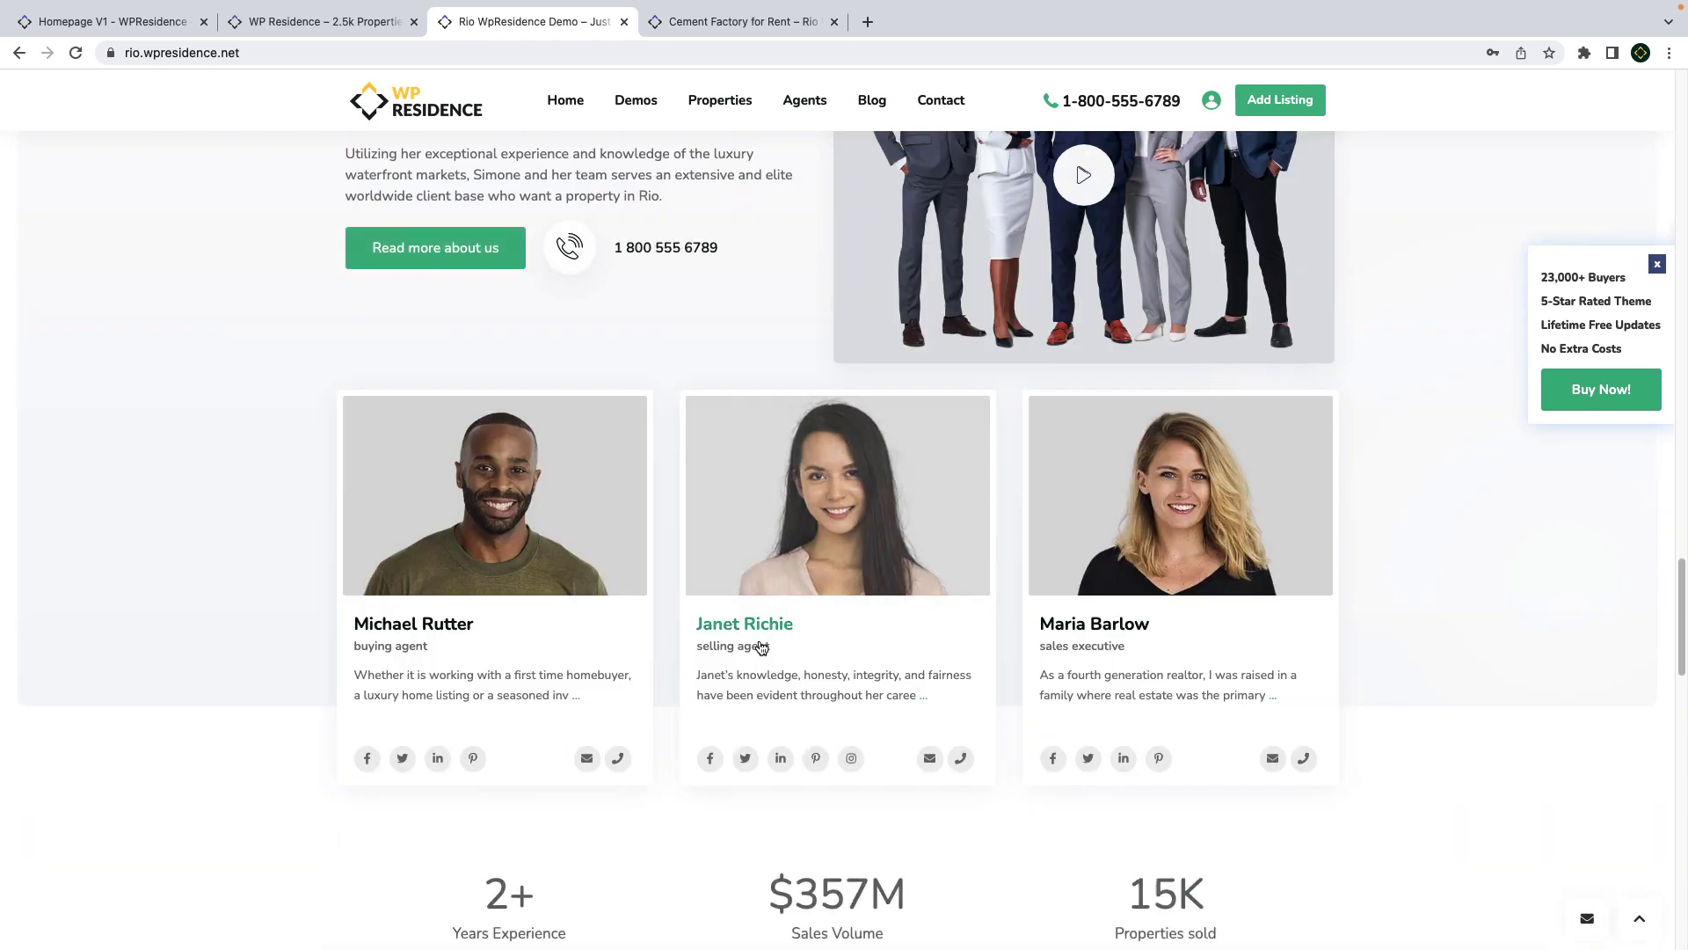
scroll(760, 646, "down", 15)
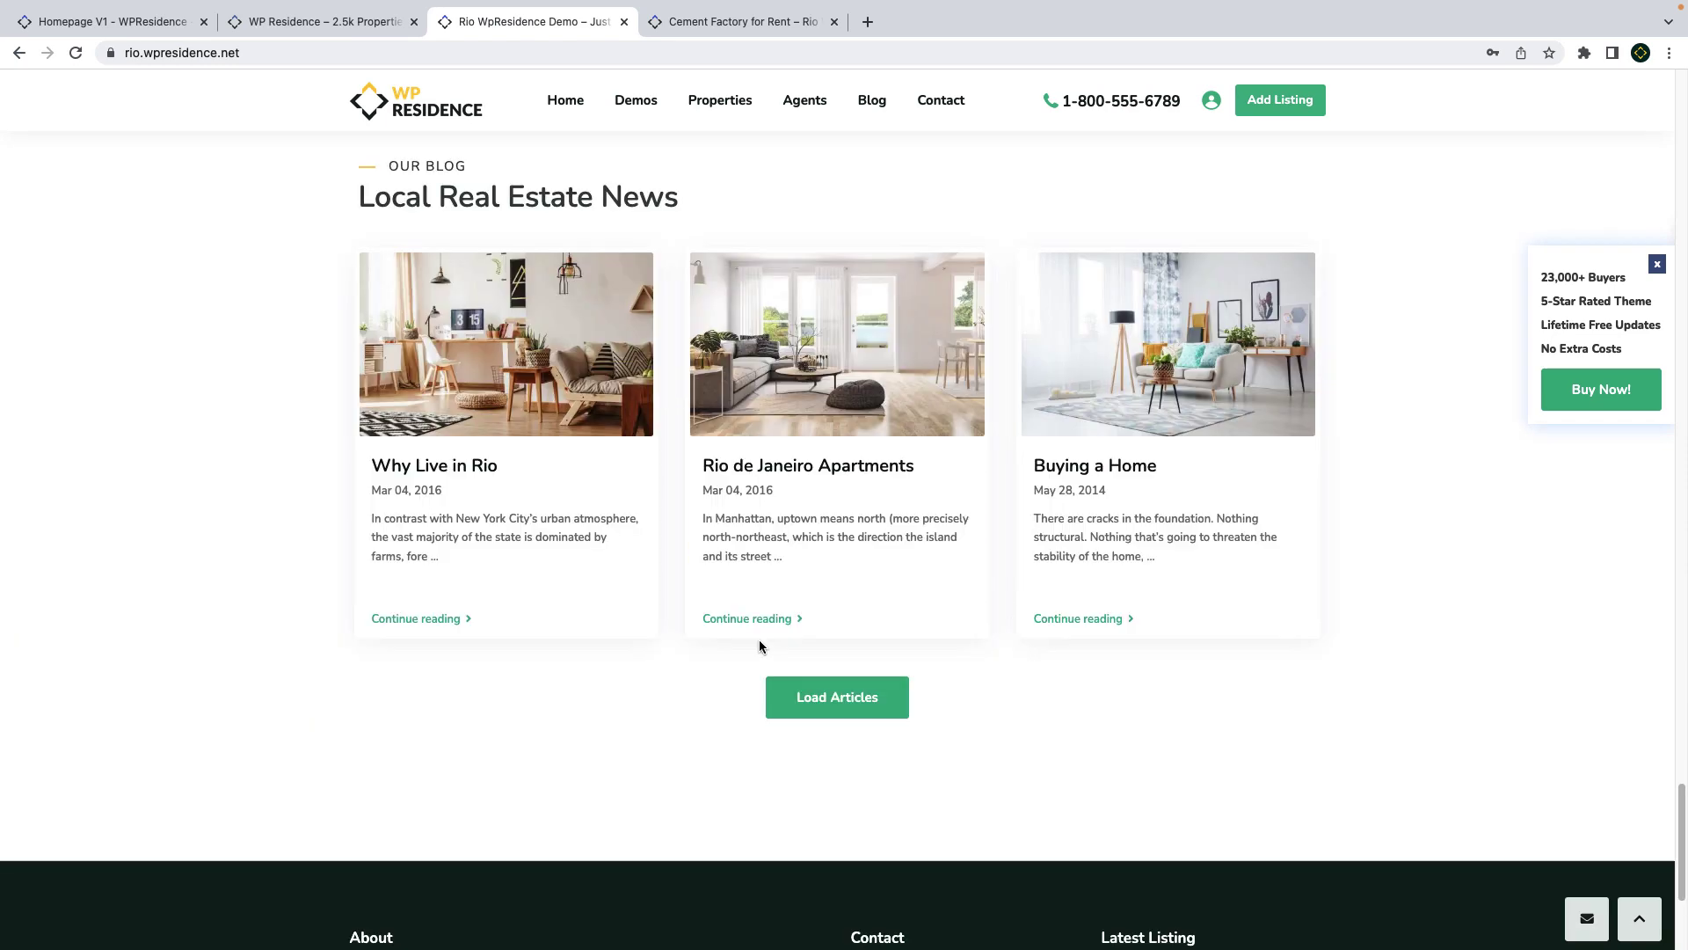
left_click(726, 19)
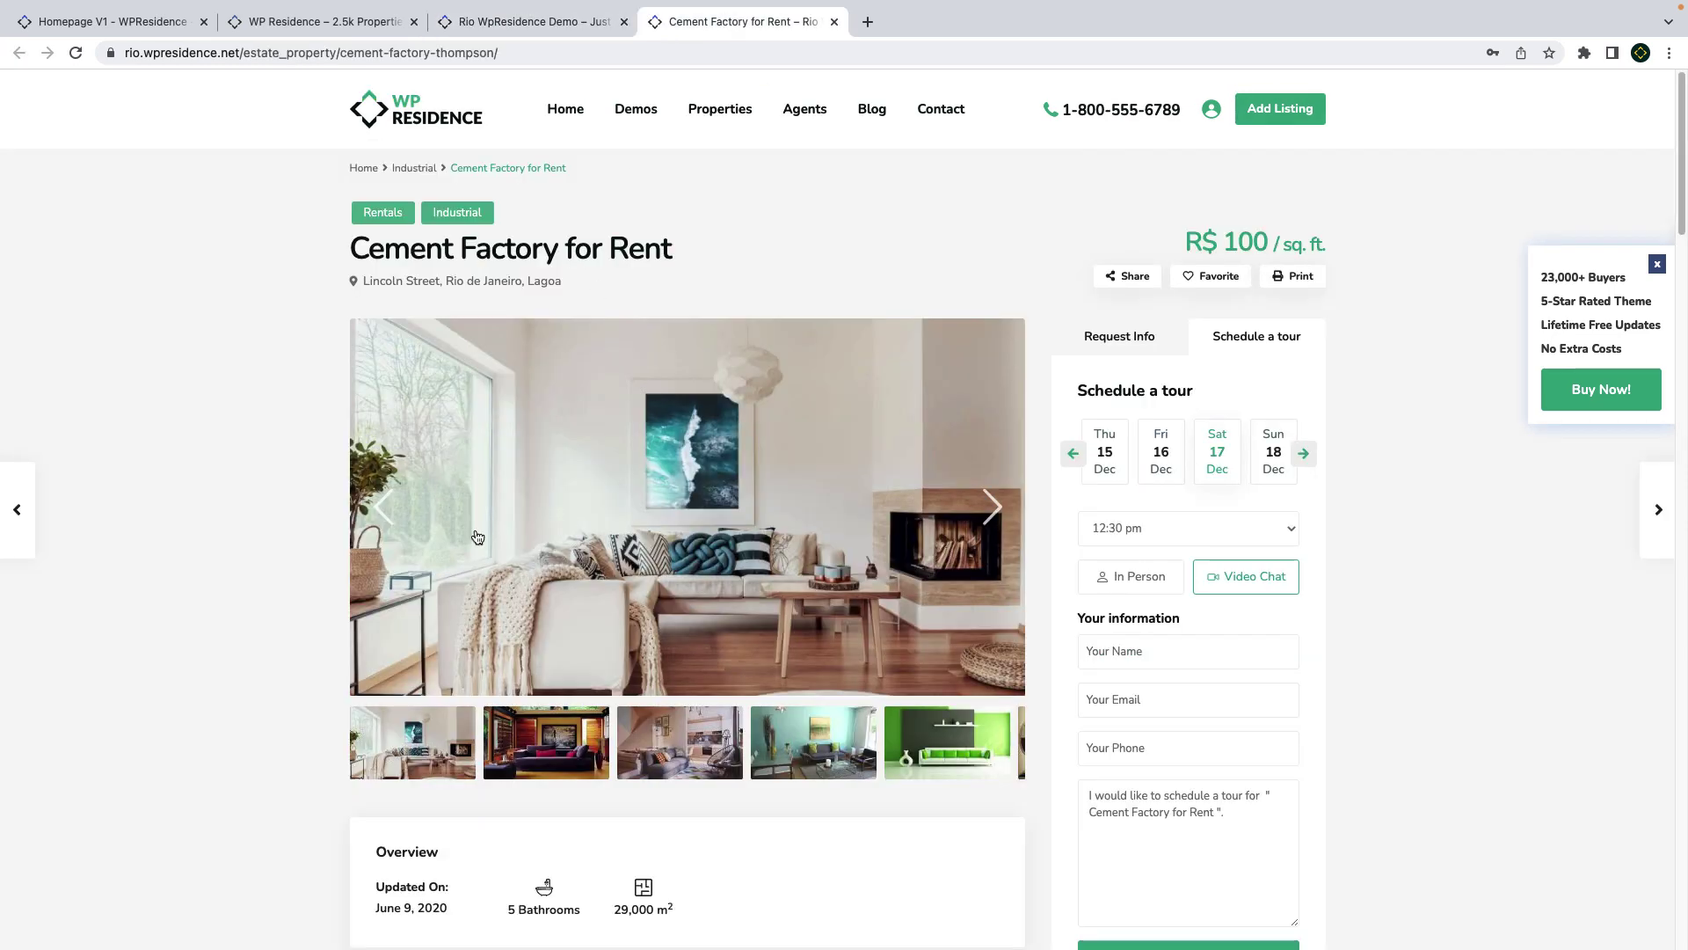
left_click(1145, 339)
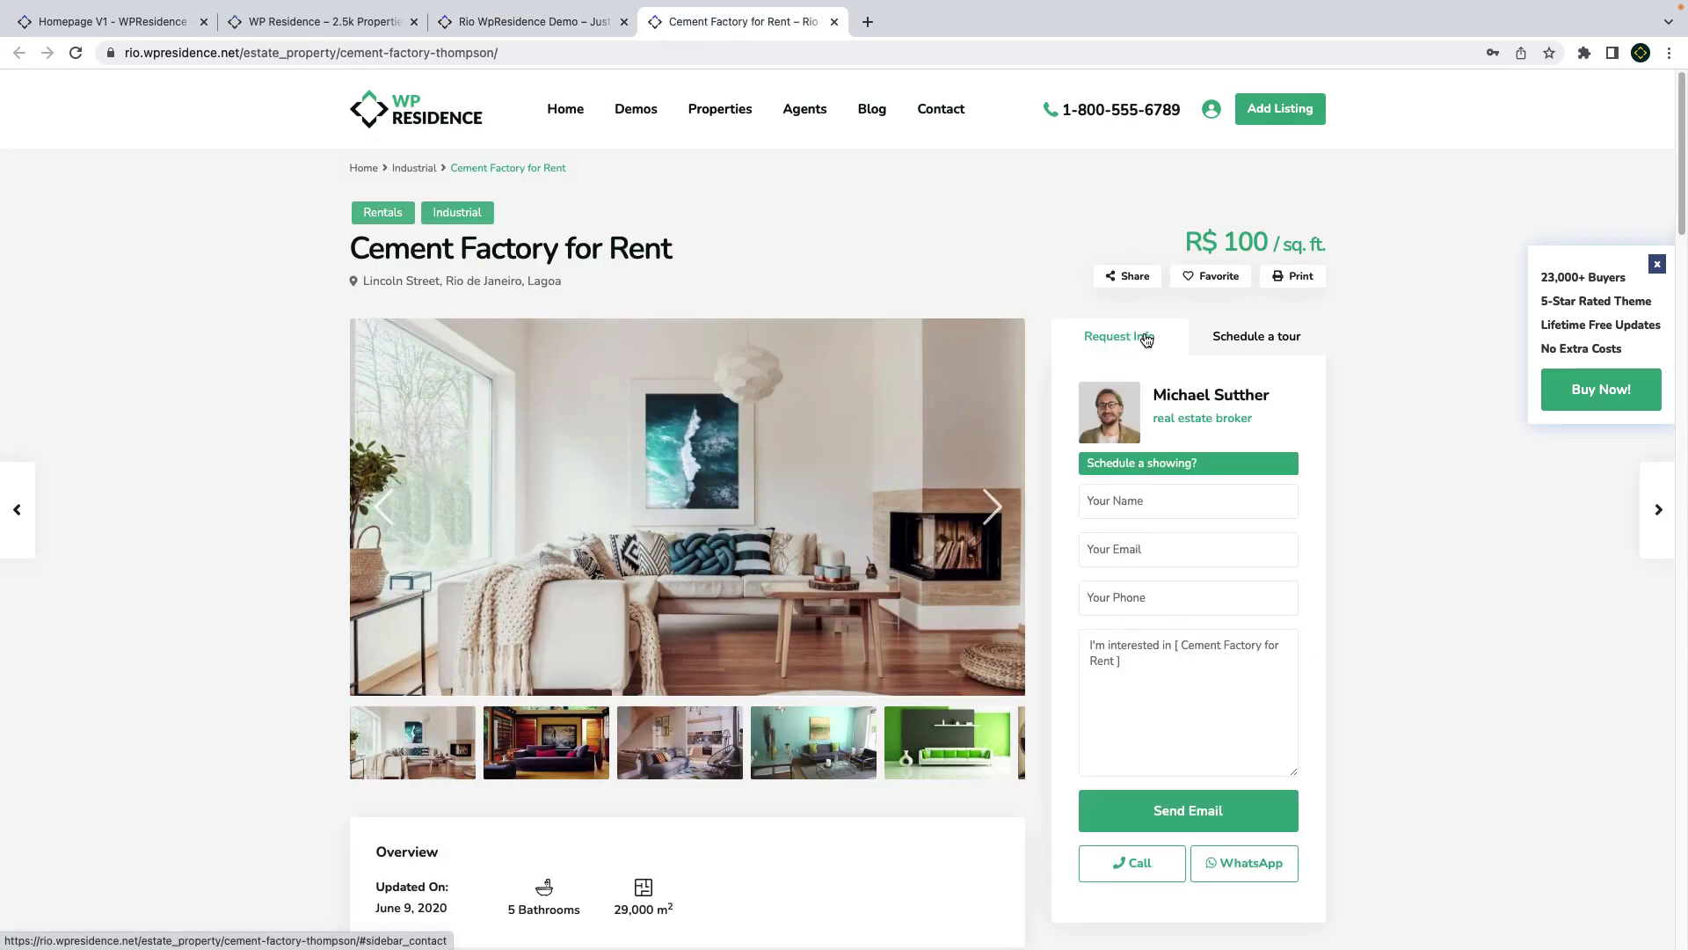
left_click(1254, 343)
scroll(1146, 592, "down", 7)
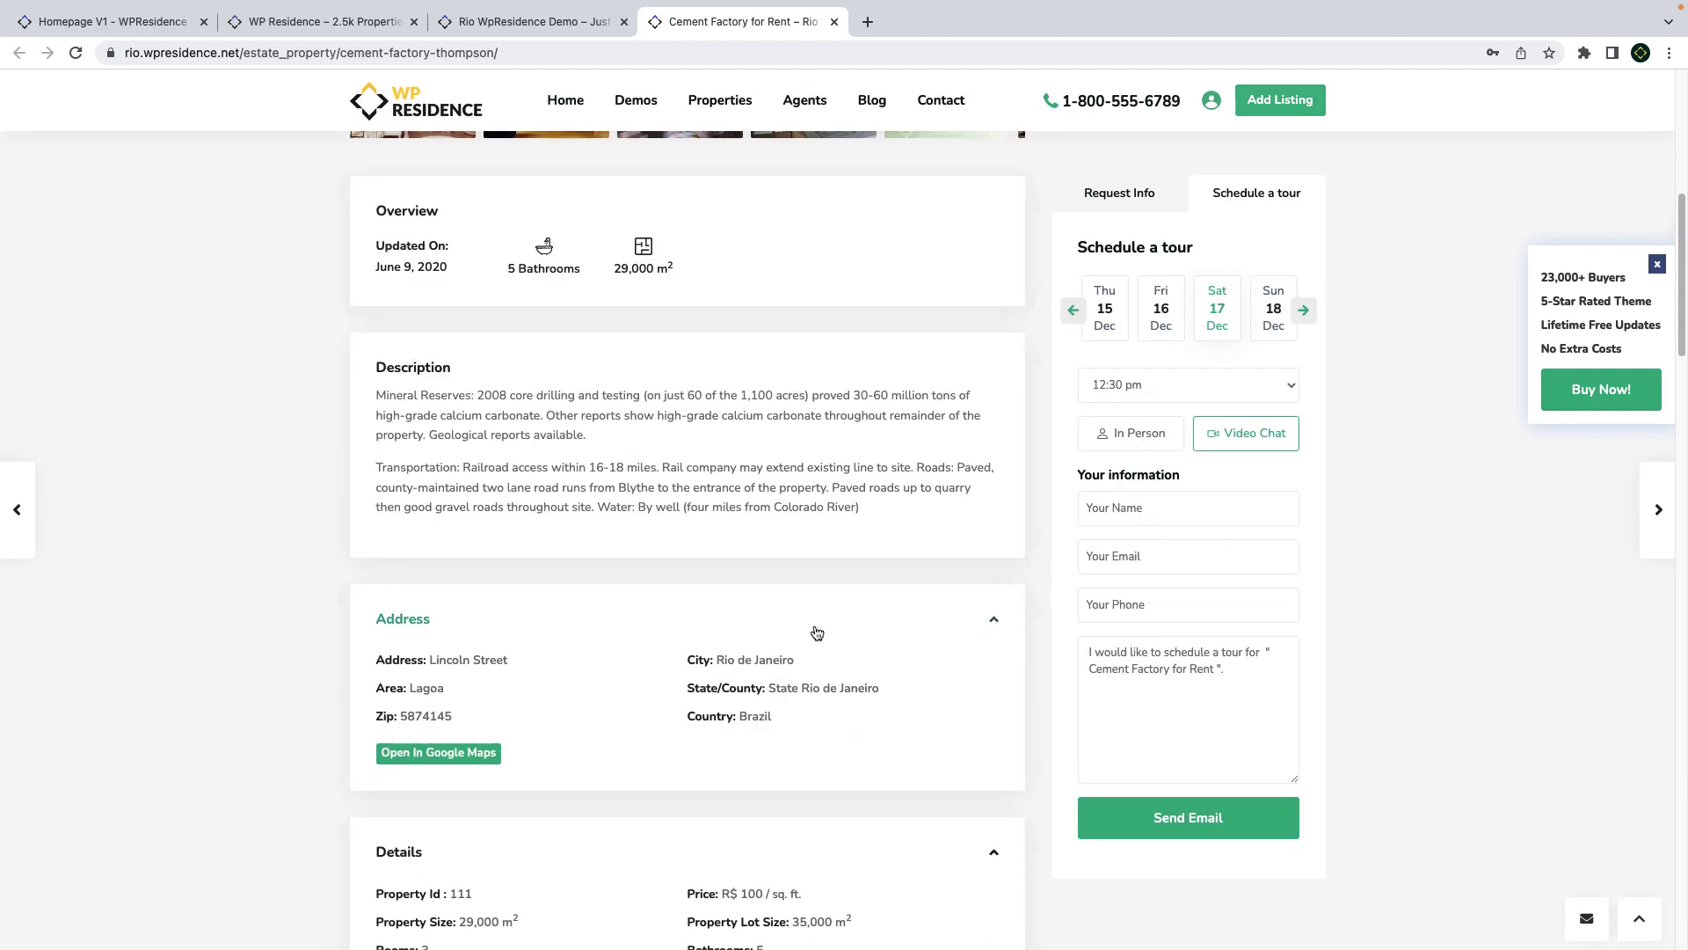
scroll(816, 633, "down", 14)
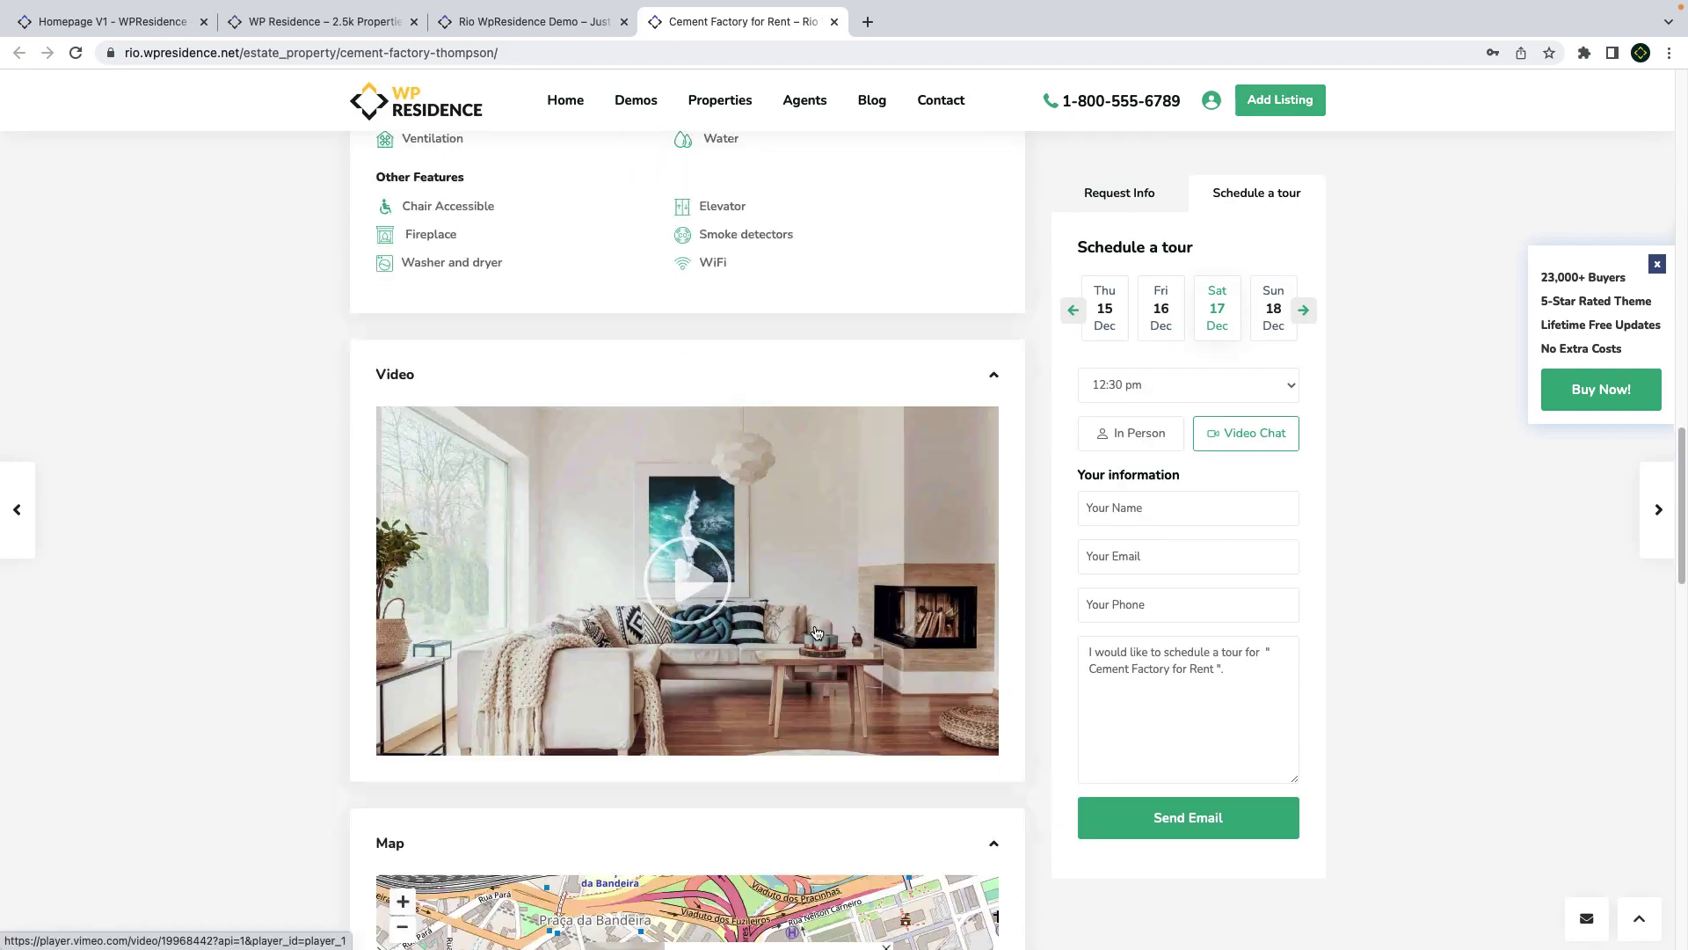